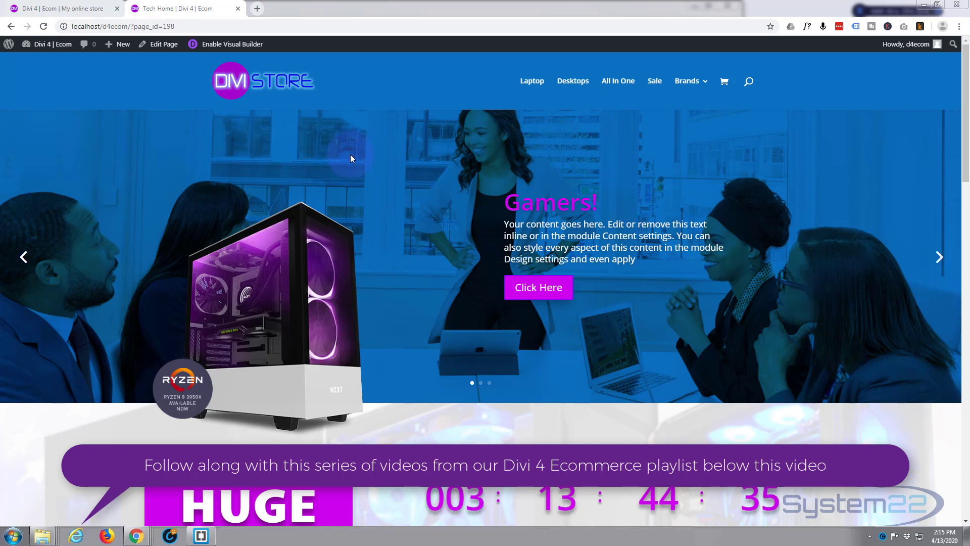
# Step: Look through the store home page from the hero slider down to the Hottest Laptop Deals section
pyautogui.scroll(-10, 356, 152)
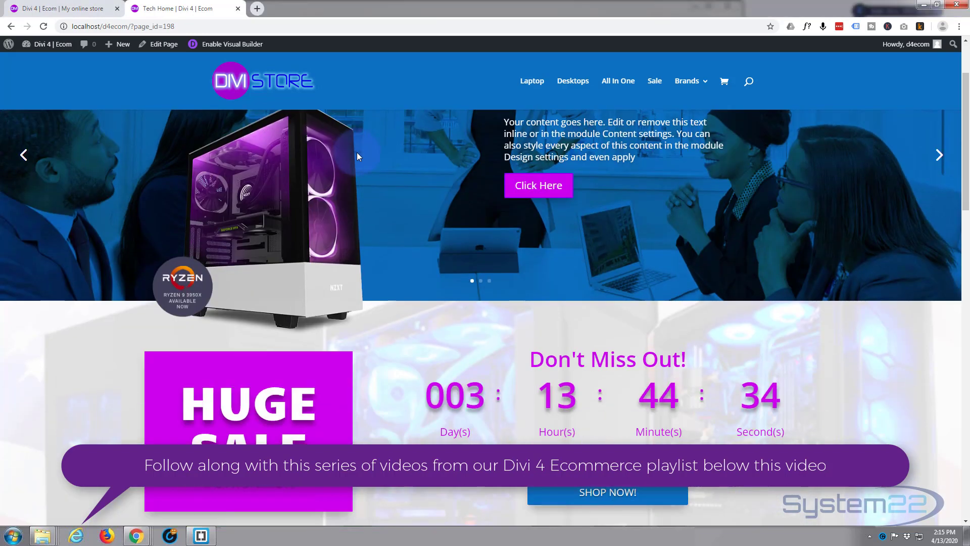
pyautogui.scroll(-2, 359, 158)
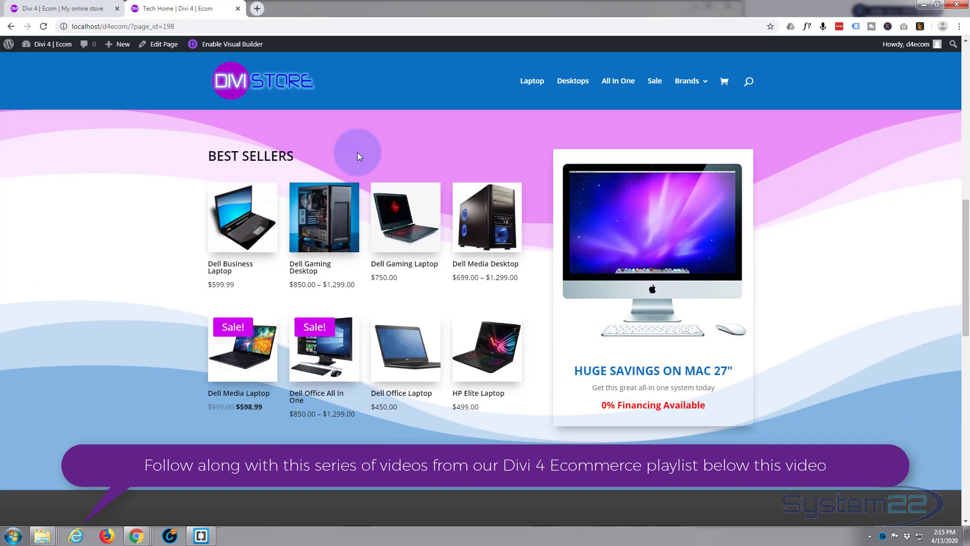
pyautogui.scroll(-4, 359, 157)
pyautogui.scroll(-2, 360, 157)
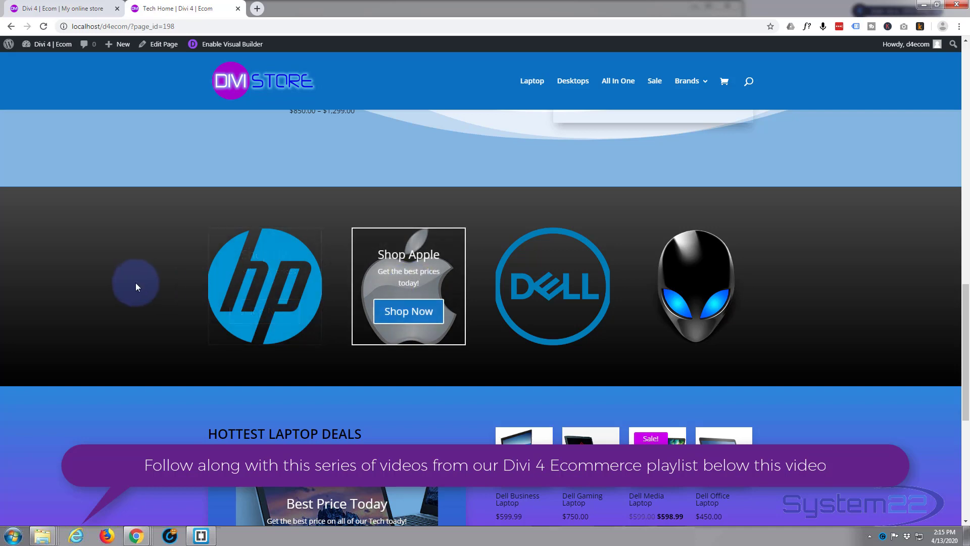
pyautogui.scroll(-1, 114, 282)
pyautogui.scroll(-5, 114, 281)
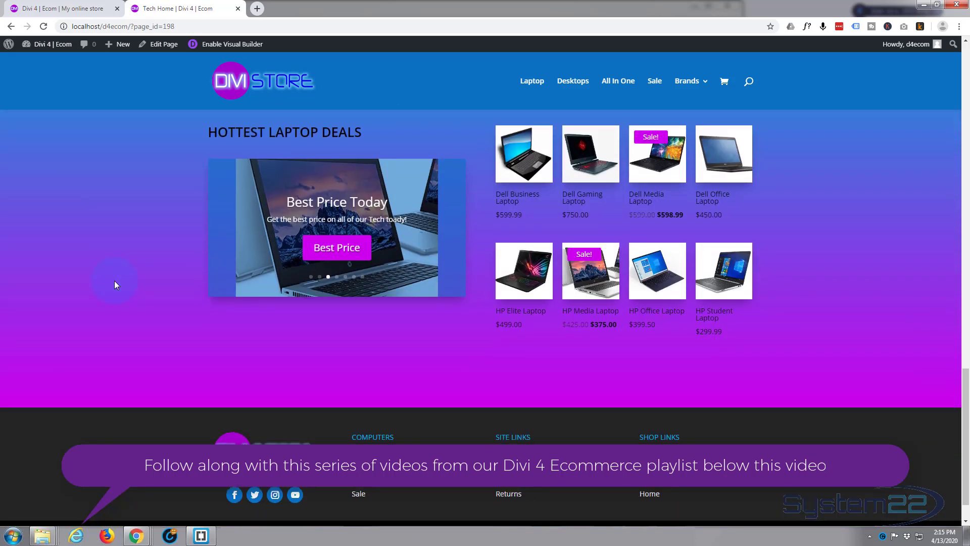
pyautogui.scroll(2, 114, 281)
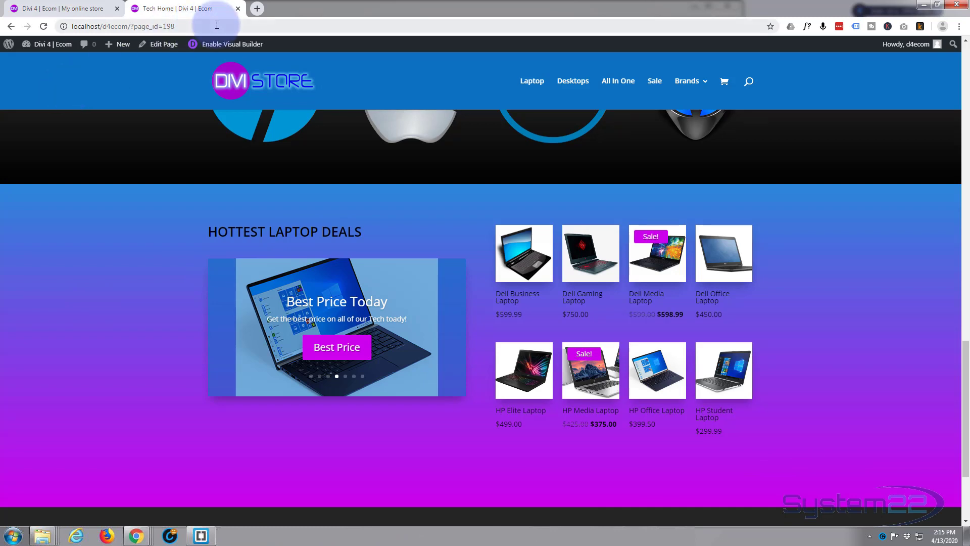
# Step: Open the home page in the Visual Builder and delete the Hottest Laptop Deals section
pyautogui.click(225, 45)
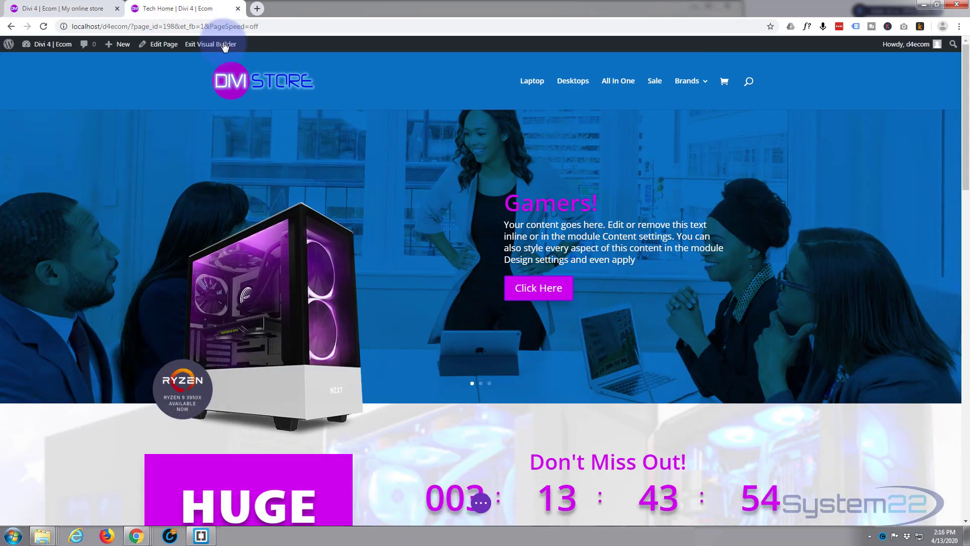
pyautogui.scroll(-5, 230, 106)
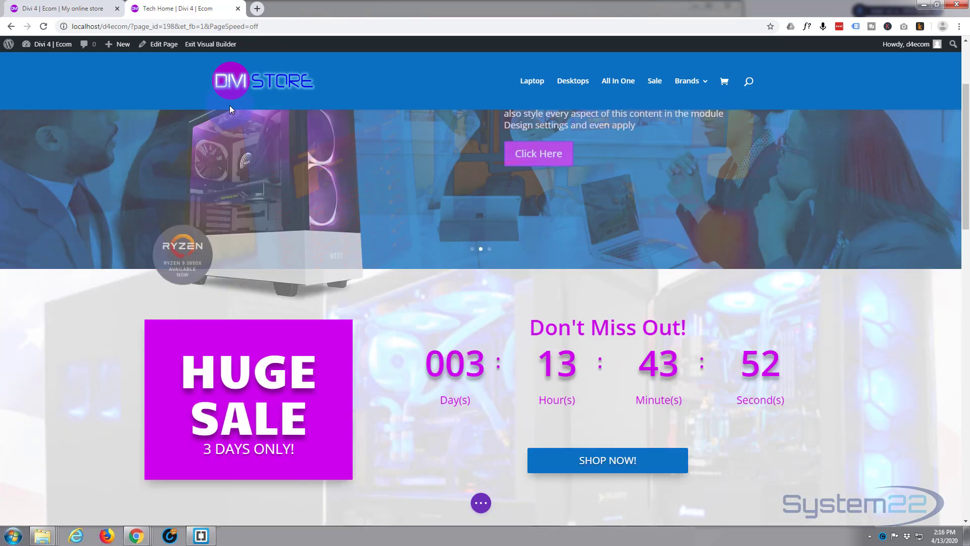
pyautogui.scroll(-7, 229, 105)
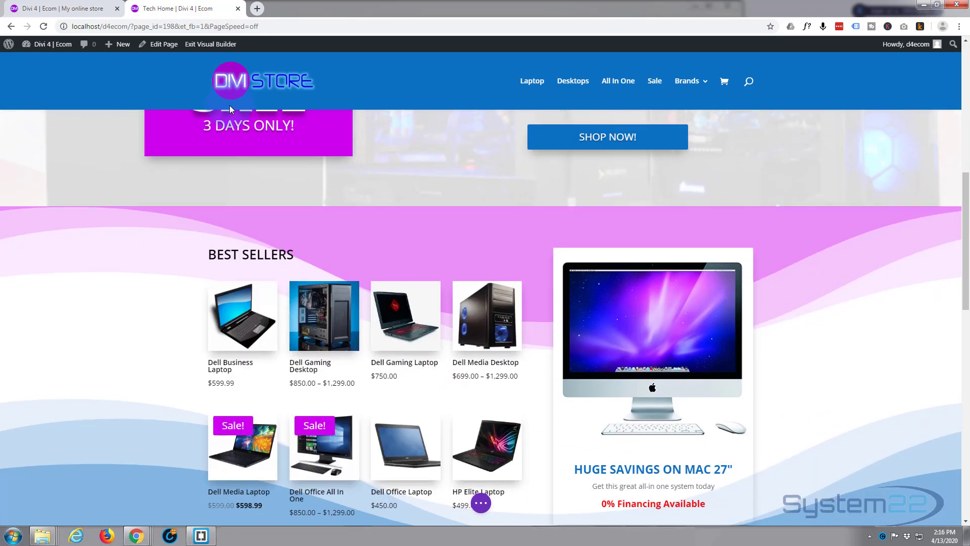
pyautogui.scroll(-9, 230, 105)
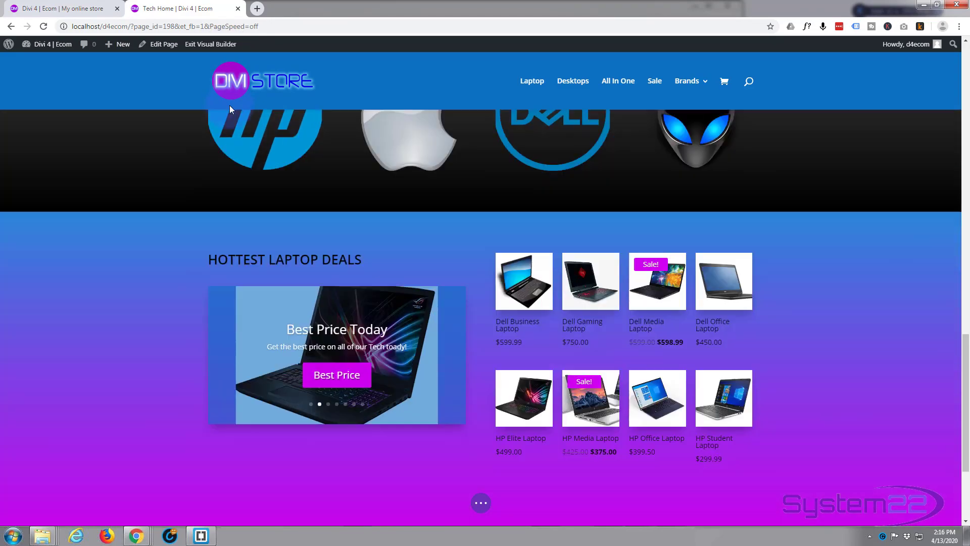
pyautogui.scroll(-1, 229, 105)
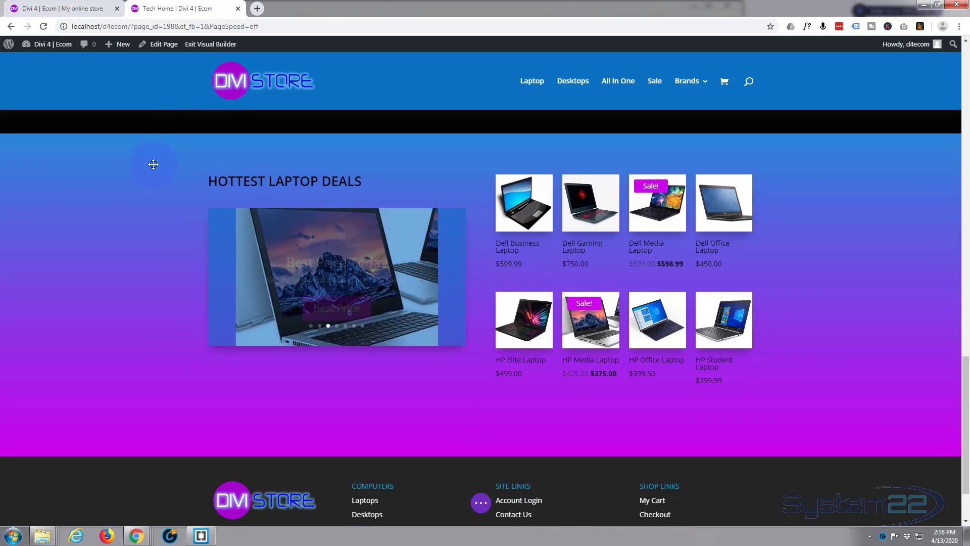
pyautogui.click(70, 145)
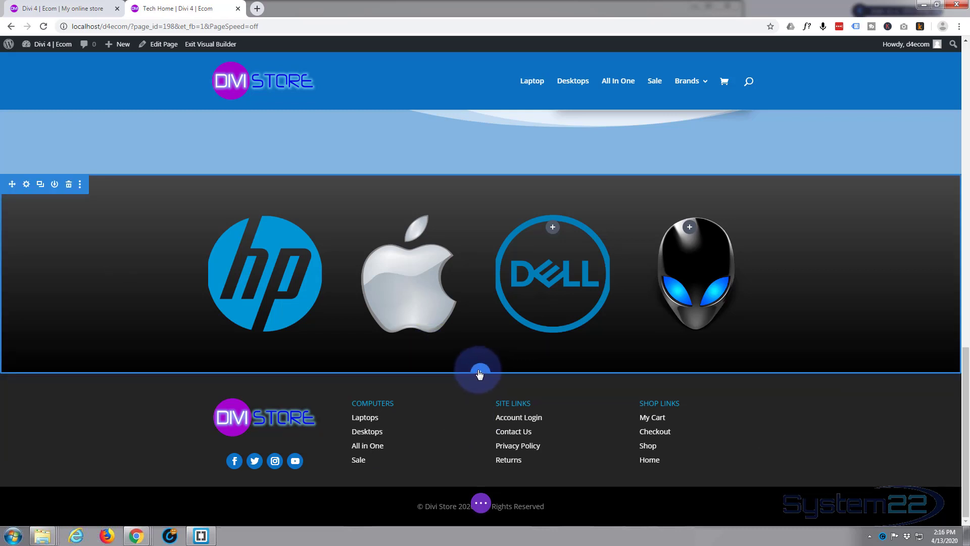
# Step: Insert a regular section with a two-equal-column row between the brand logos section and the footer
pyautogui.click(480, 374)
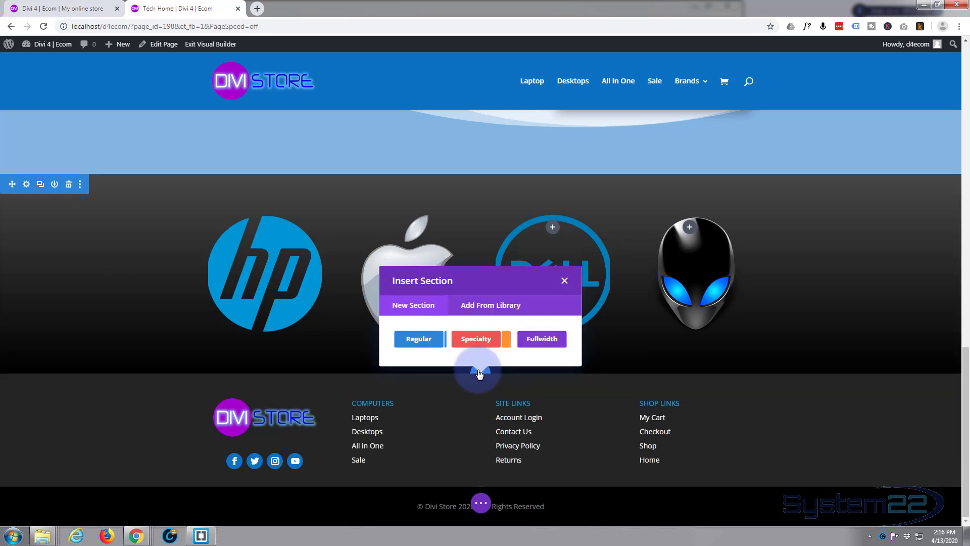
pyautogui.click(418, 340)
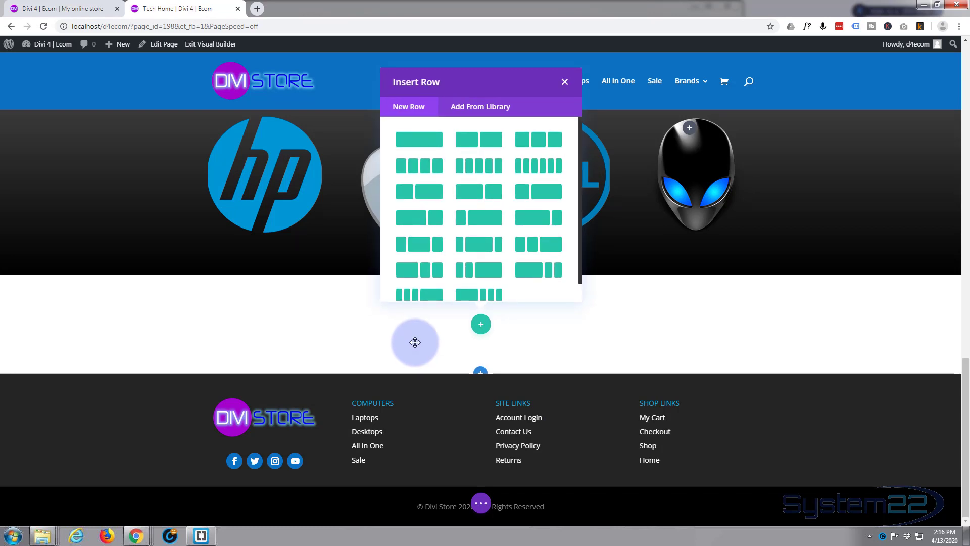
pyautogui.click(475, 141)
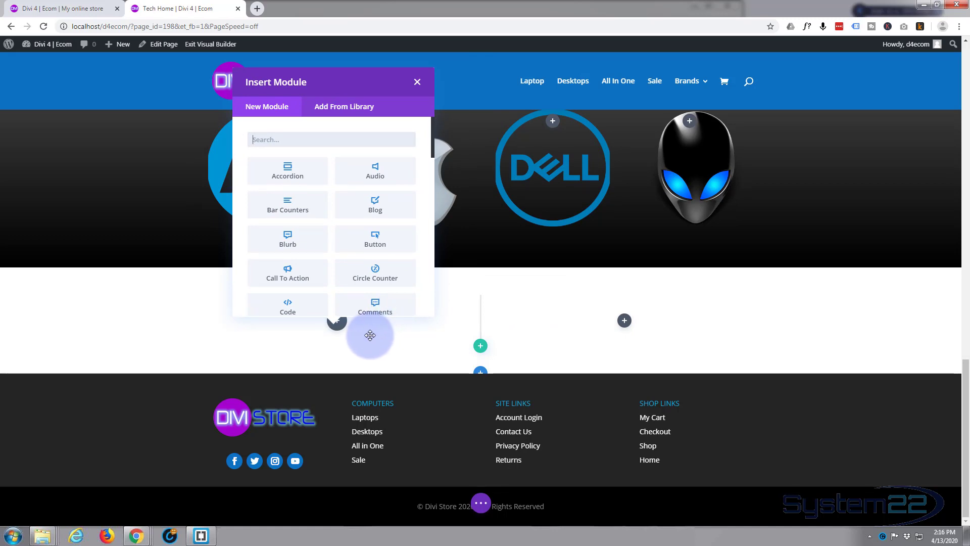
# Step: Add a Slider module to the first column of the new row and save it with its default settings
pyautogui.scroll(-2, 322, 219)
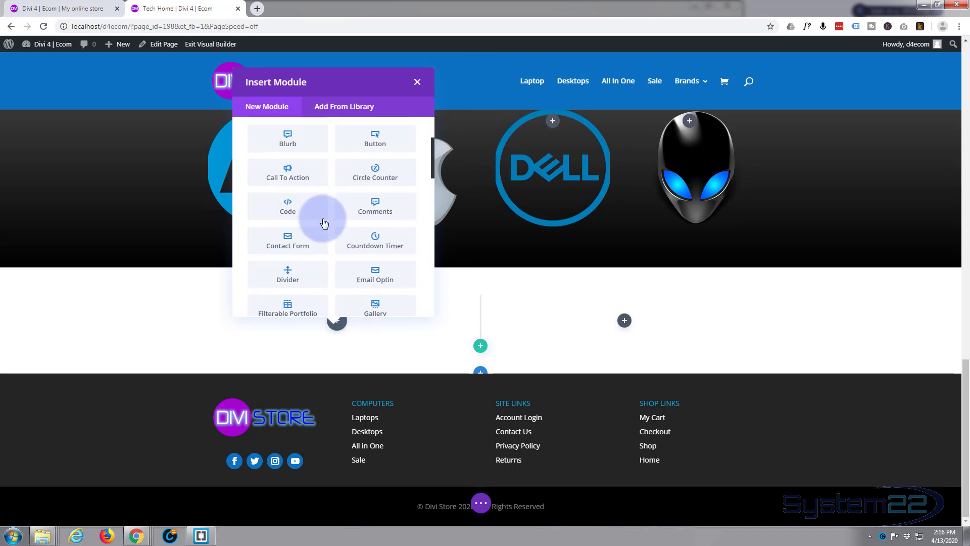
pyautogui.scroll(-3, 324, 223)
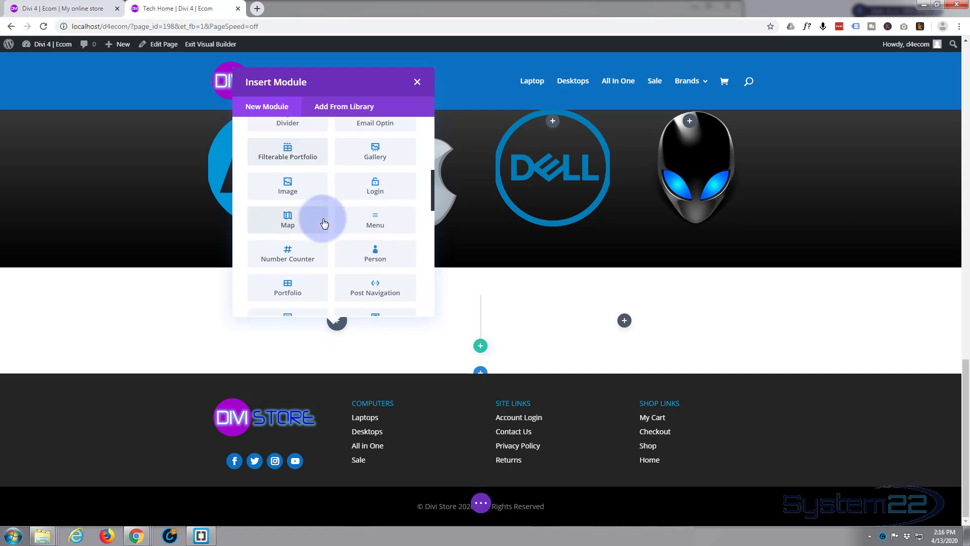
pyautogui.scroll(-5, 323, 223)
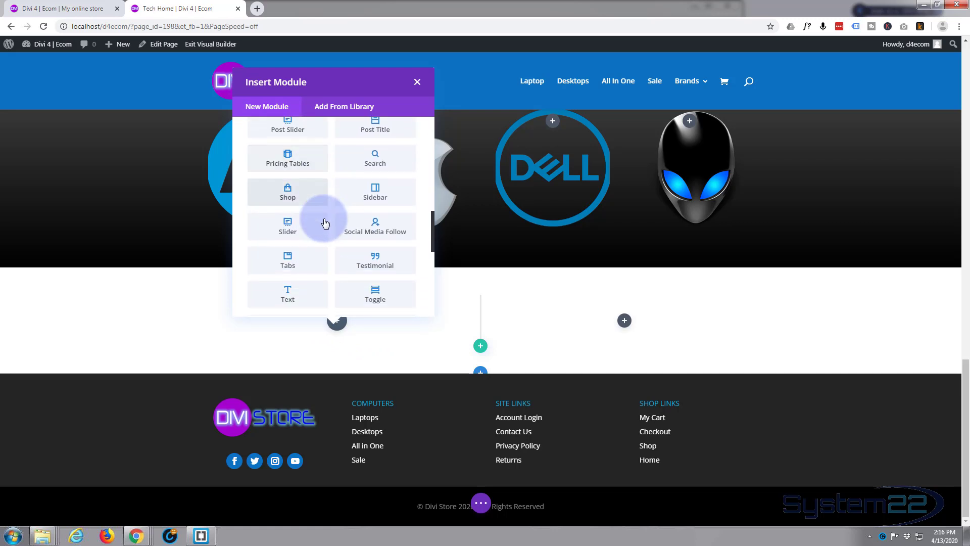
pyautogui.scroll(-5, 334, 207)
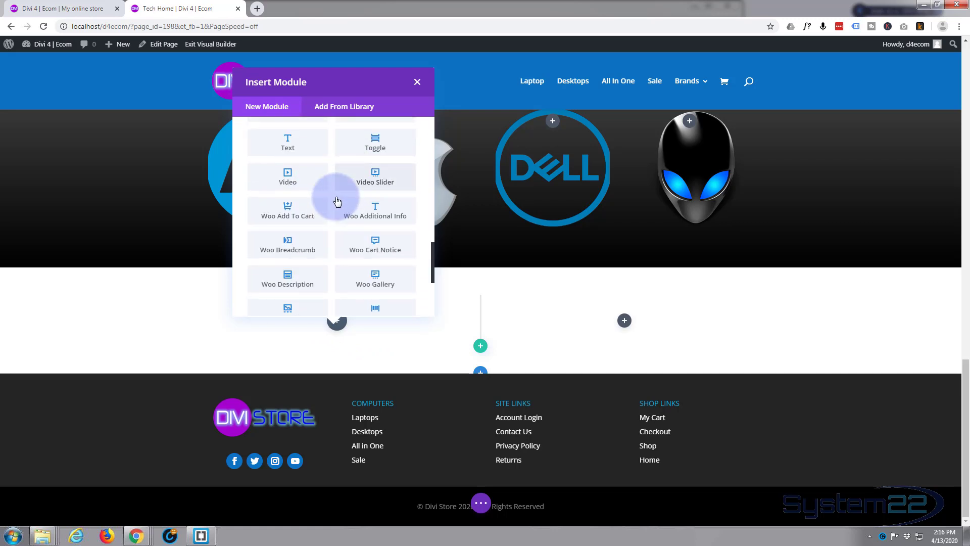
pyautogui.scroll(-3, 338, 202)
pyautogui.scroll(5, 338, 202)
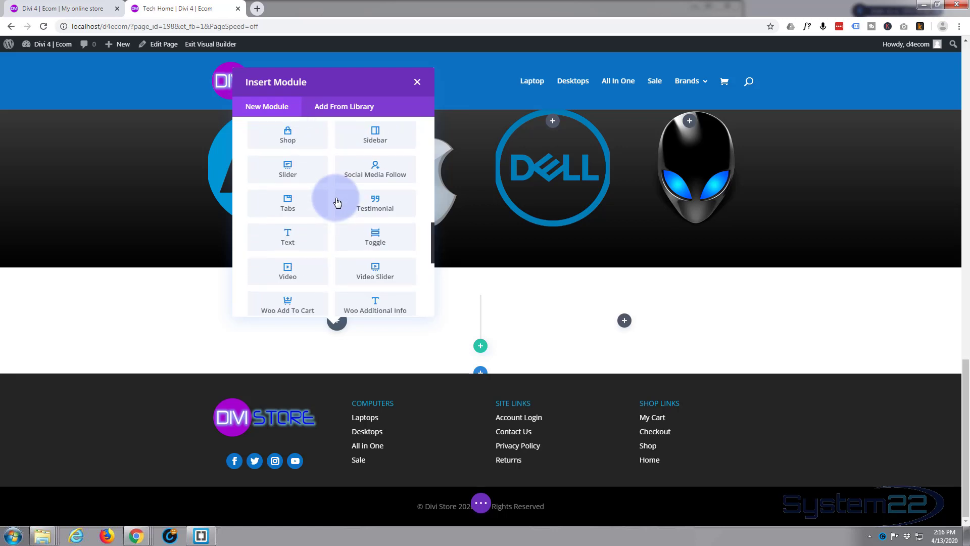
pyautogui.scroll(3, 338, 202)
pyautogui.click(289, 277)
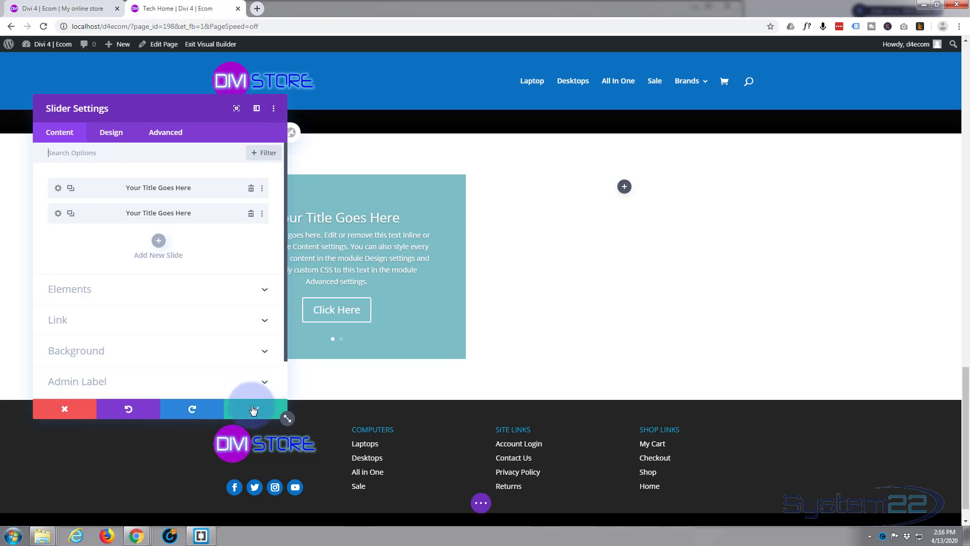
pyautogui.click(253, 410)
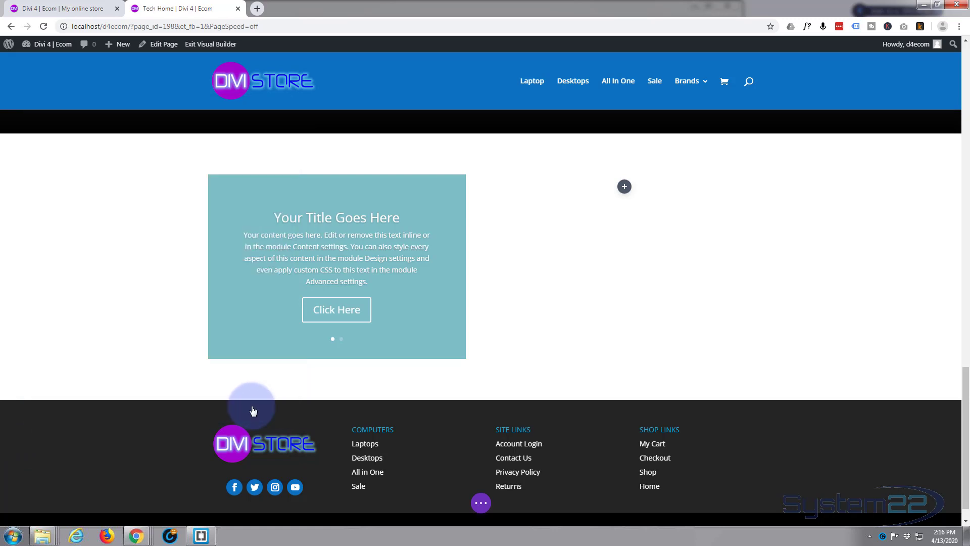
# Step: Give the new section a background gradient with #cd00ed as its second color and save the section settings
pyautogui.moveTo(50, 141)
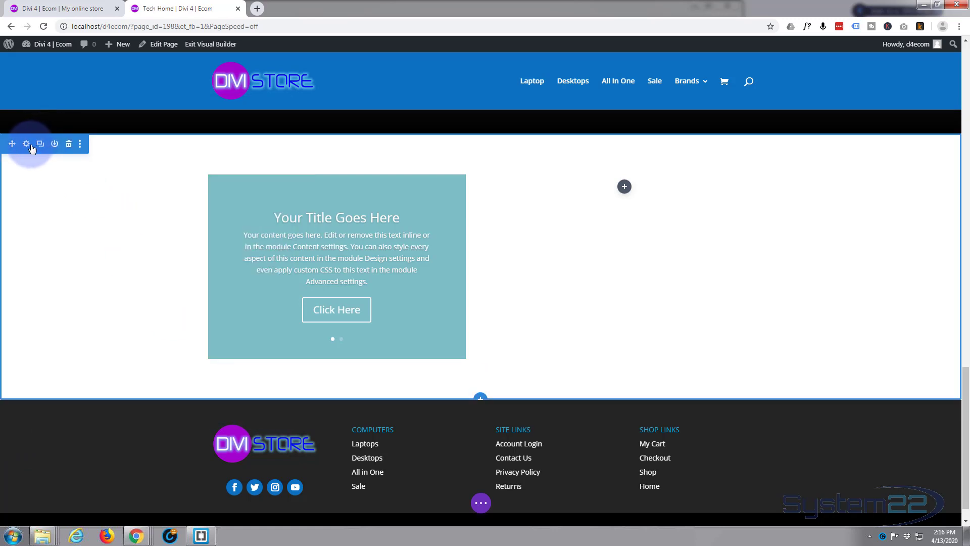
pyautogui.click(26, 145)
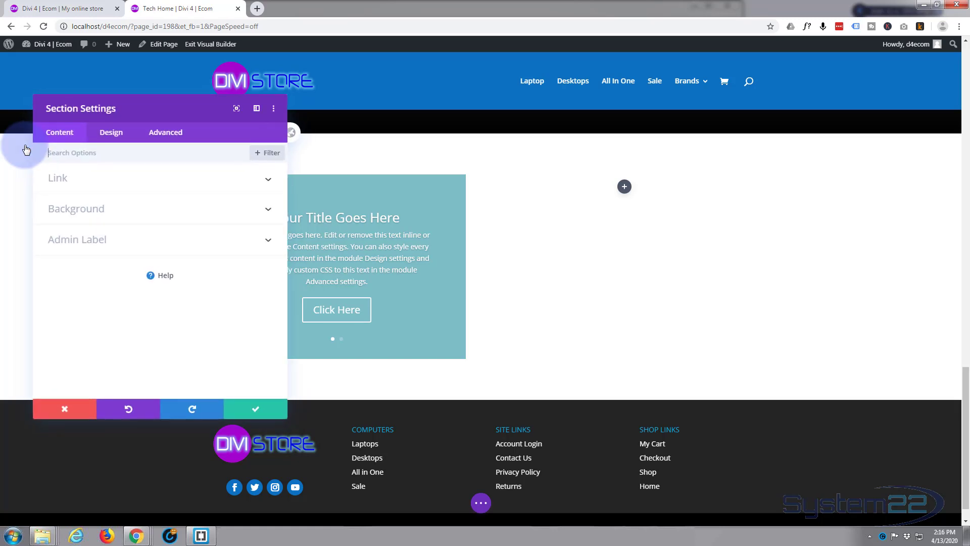
pyautogui.click(171, 218)
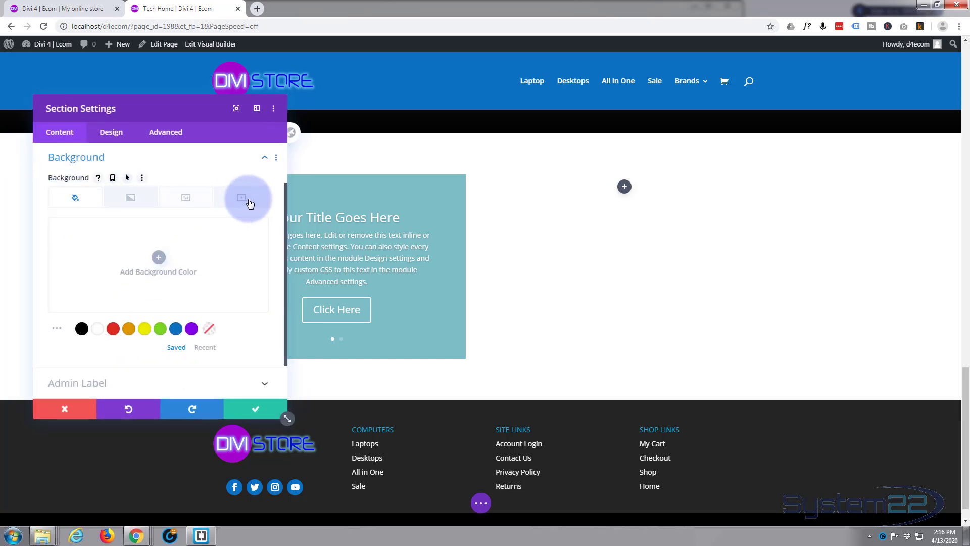
pyautogui.click(129, 204)
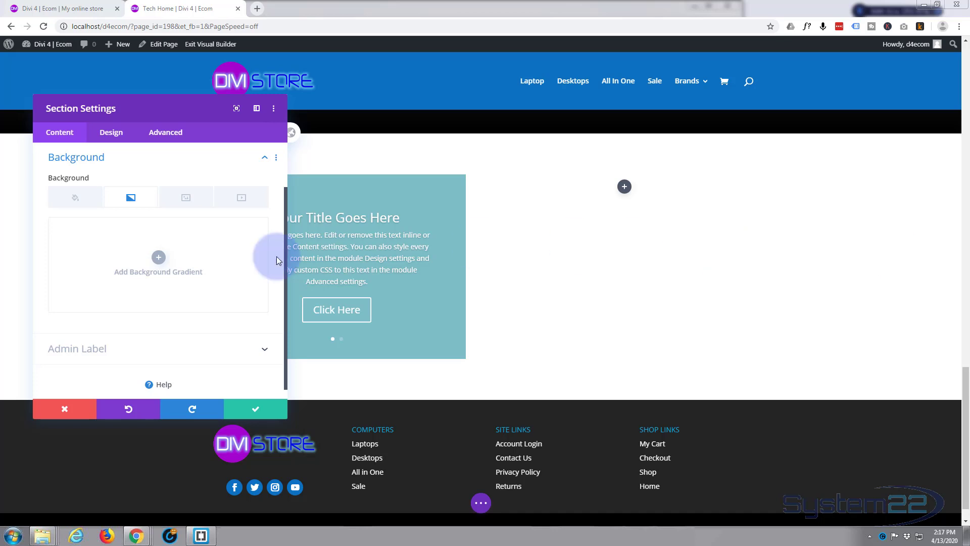
pyautogui.click(158, 259)
pyautogui.scroll(-1, 159, 261)
pyautogui.scroll(-1, 157, 260)
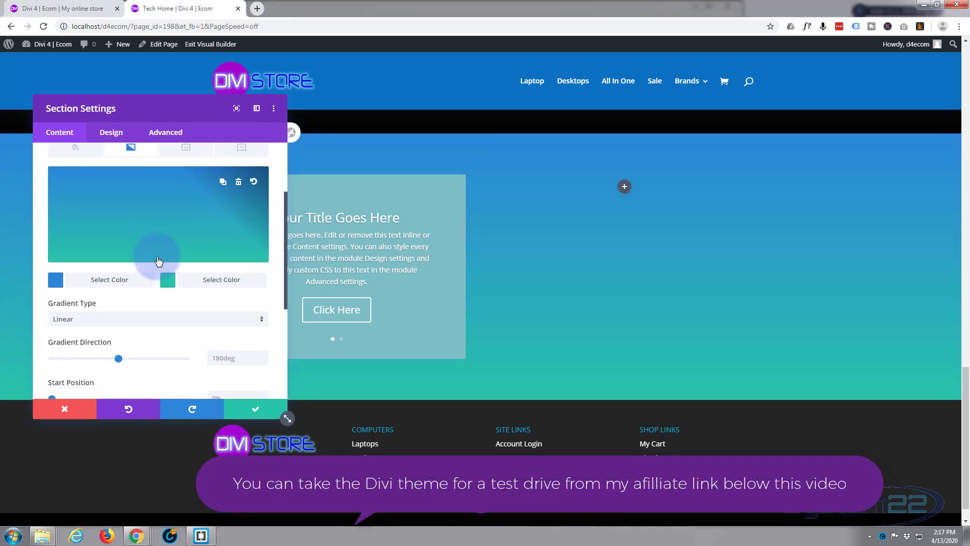
pyautogui.click(229, 282)
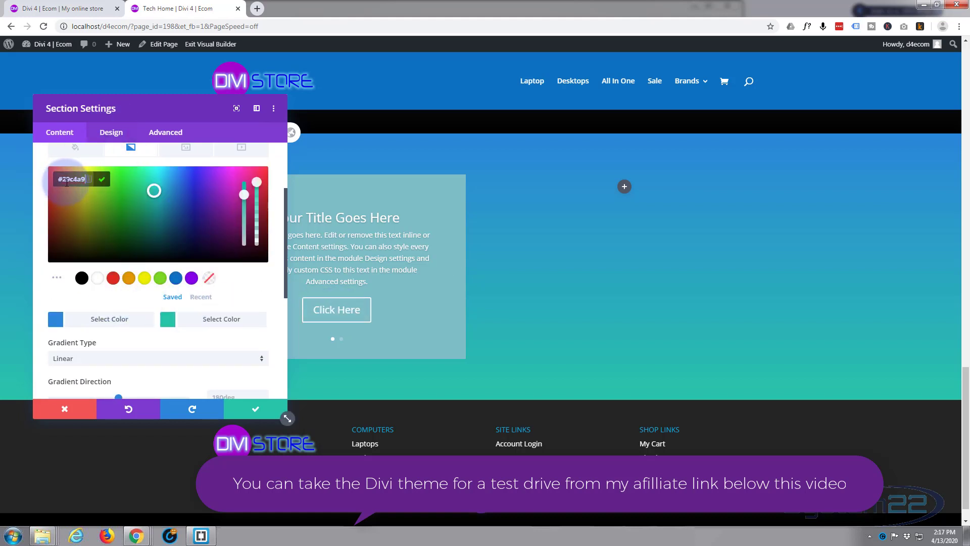
pyautogui.moveTo(87, 179); pyautogui.dragTo(58, 178)
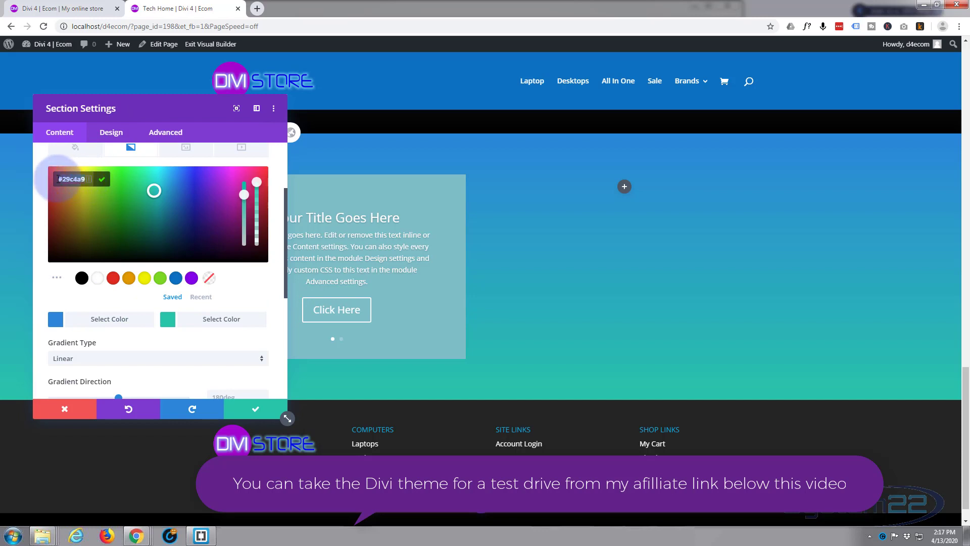
pyautogui.write('#cd00ed')
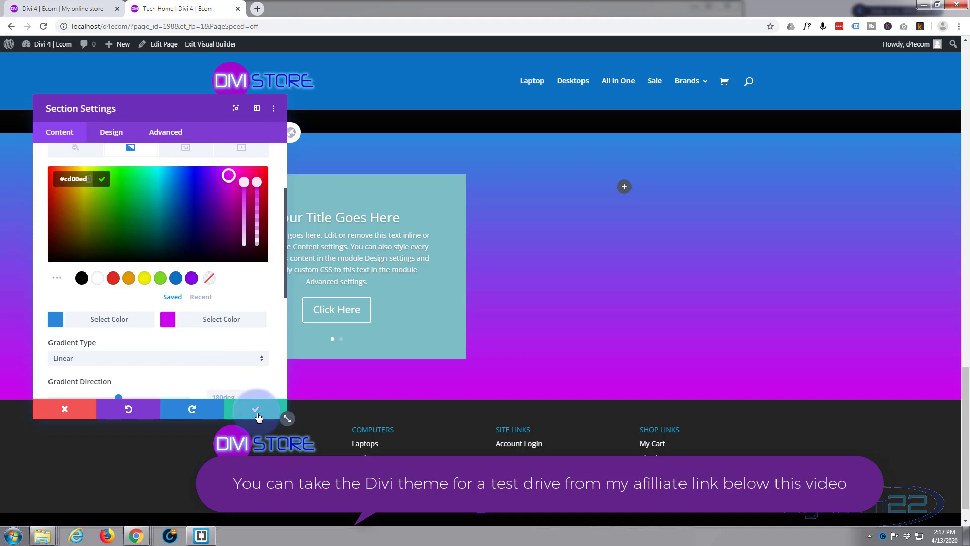
pyautogui.click(238, 414)
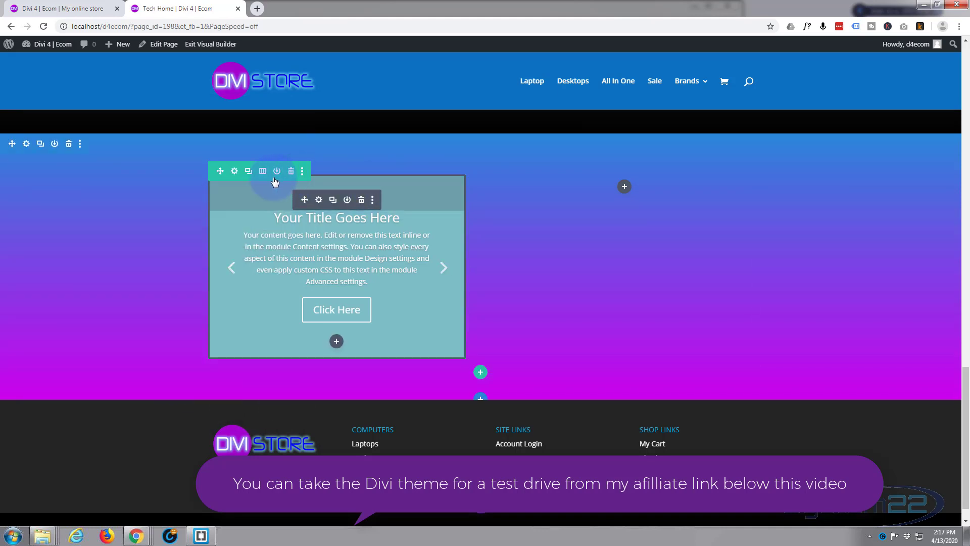
# Step: Delete the slider's second slide and set the remaining slide's title to "Bast Laptop Prices"
pyautogui.click(320, 201)
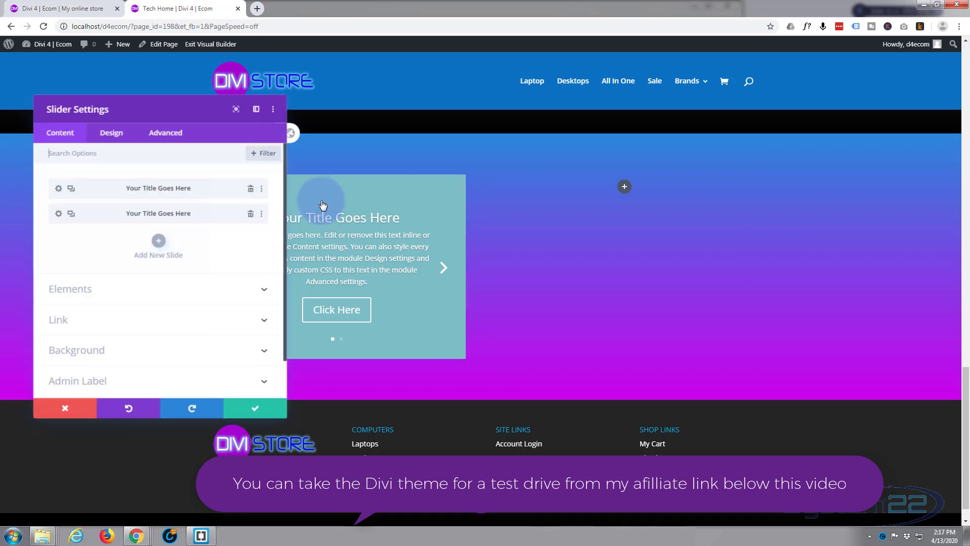
pyautogui.click(251, 216)
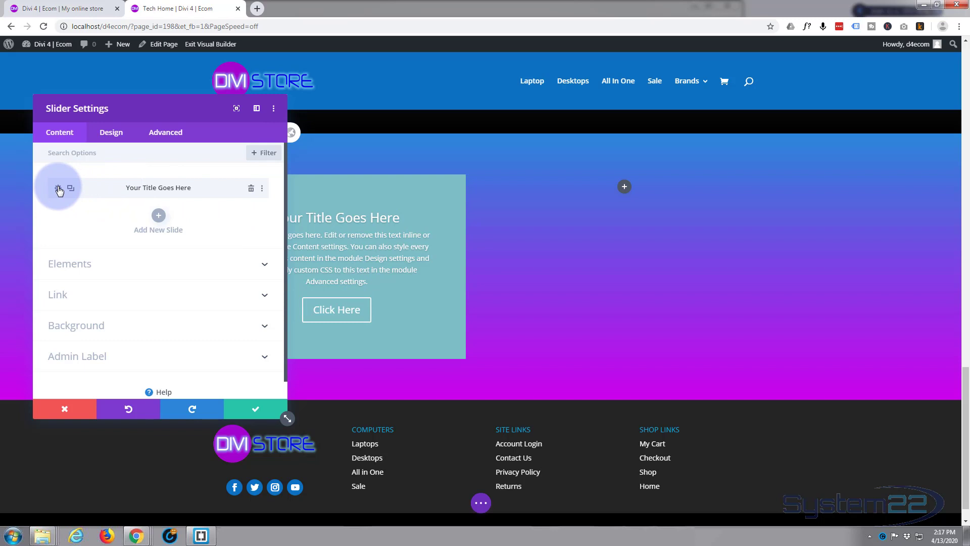
pyautogui.click(59, 190)
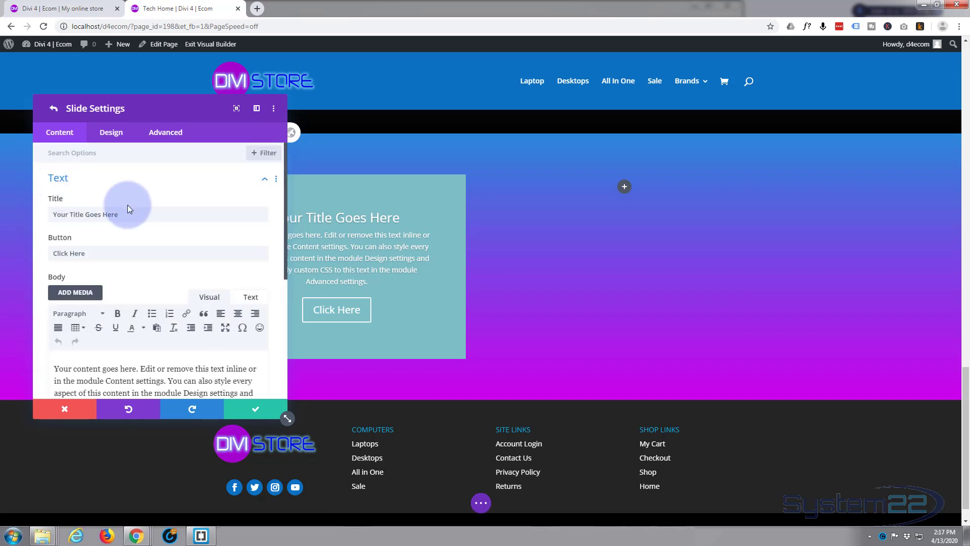
pyautogui.moveTo(126, 213); pyautogui.dragTo(56, 213)
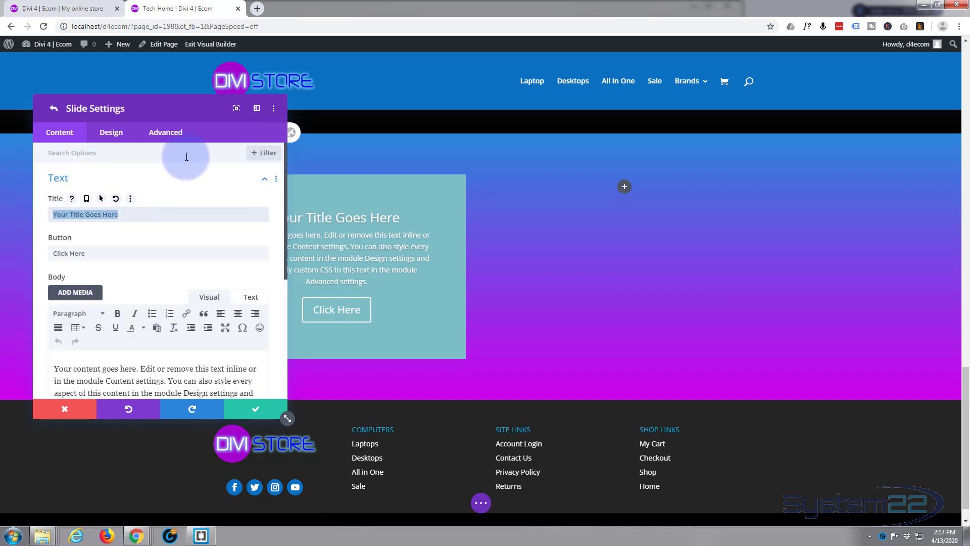
pyautogui.write('Bast Laptop')
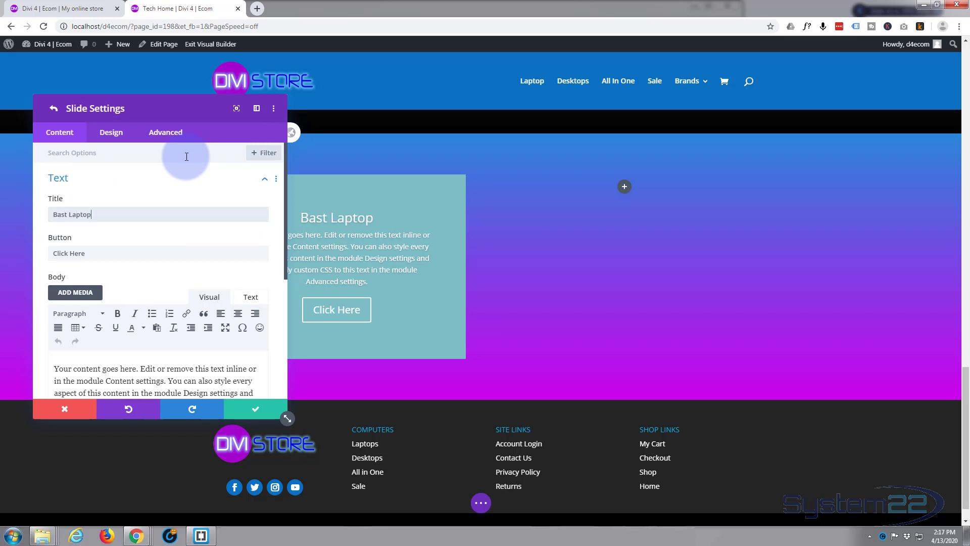
pyautogui.write(' Pric')
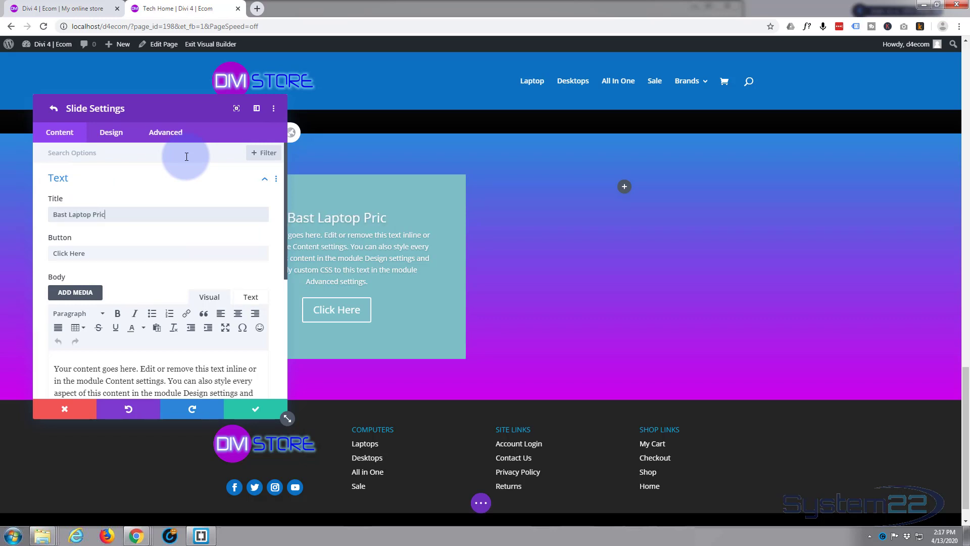
pyautogui.write('es')
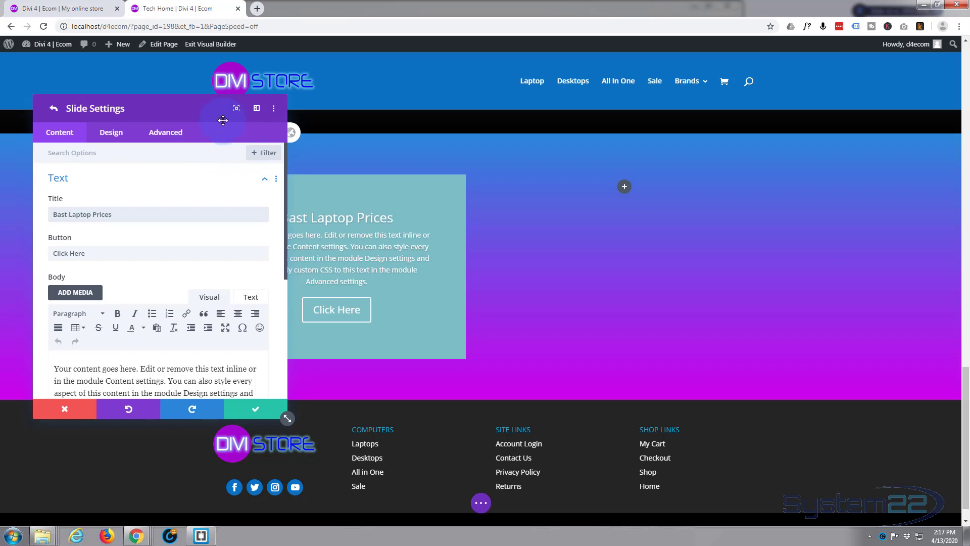
# Step: Set the slide's button text to "Bast Price" and replace its body with "Get the best prices on all of our laoptops today!"
pyautogui.scroll(-1, 159, 214)
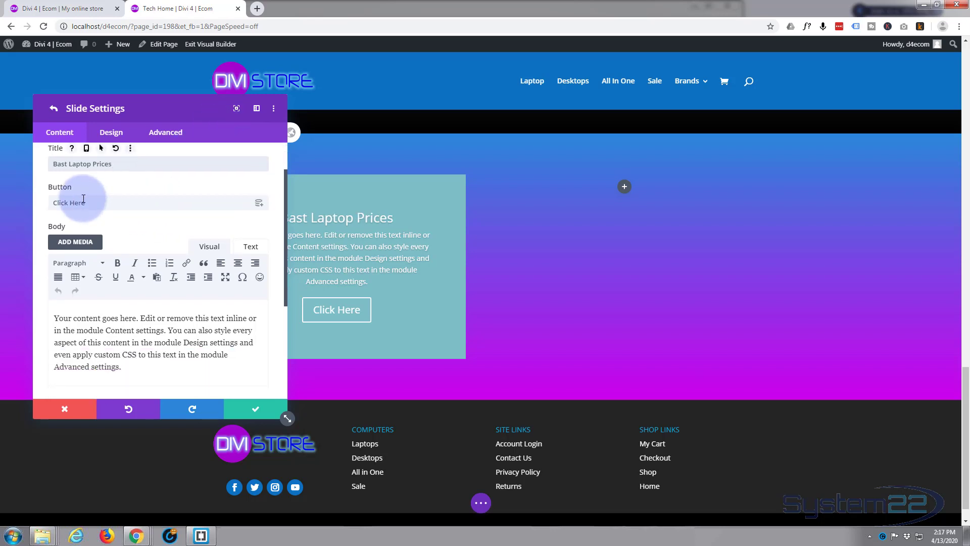
pyautogui.moveTo(92, 204); pyautogui.dragTo(21, 203)
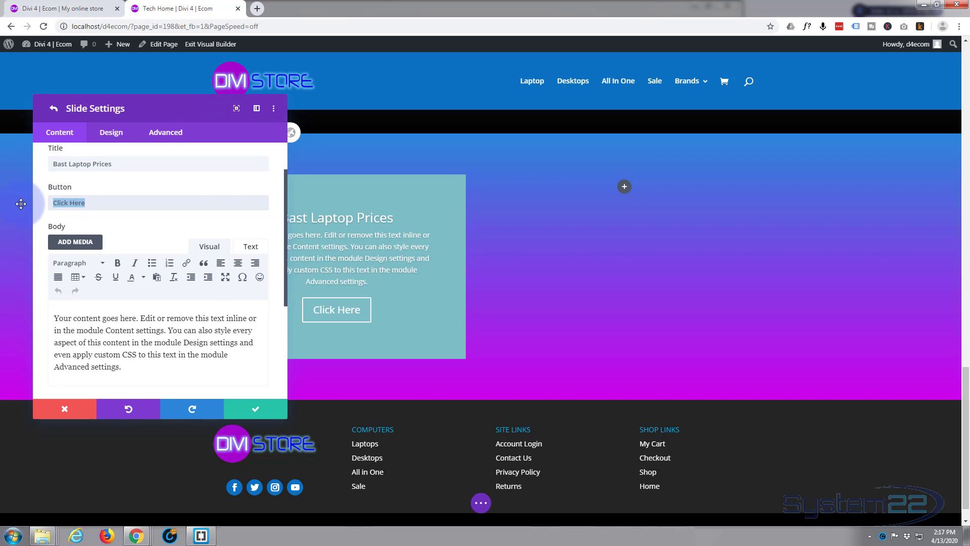
pyautogui.write('Bast Price')
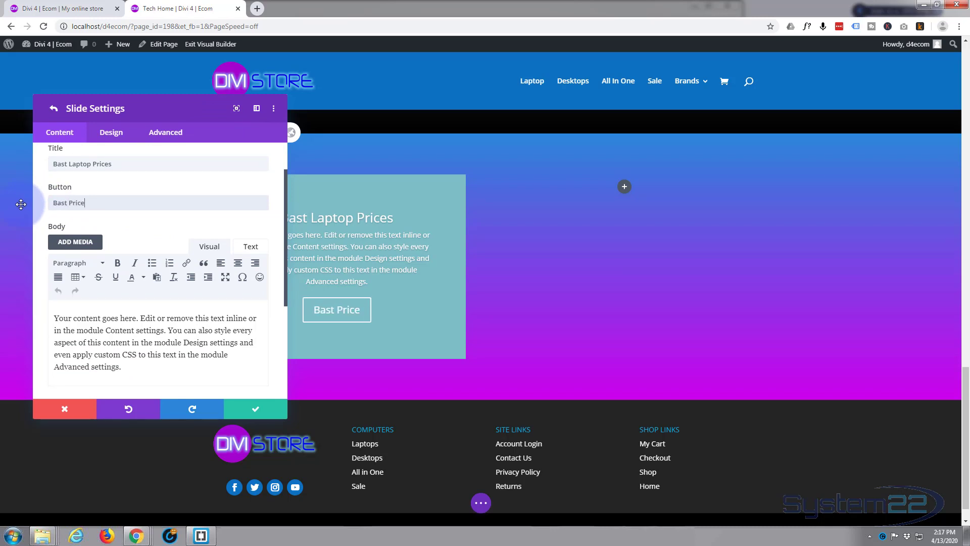
pyautogui.scroll(-2, 114, 237)
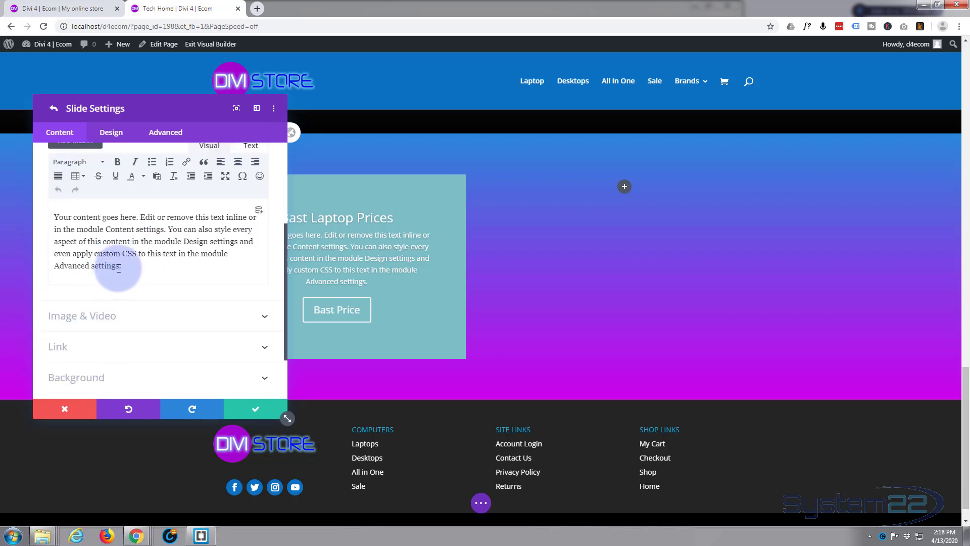
pyautogui.moveTo(110, 265); pyautogui.dragTo(54, 201)
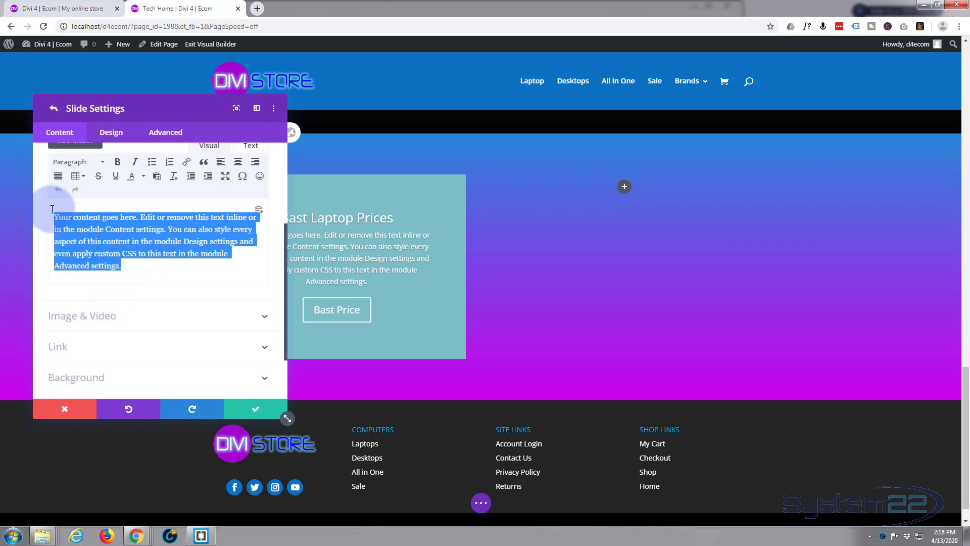
pyautogui.press('BackSpace')
pyautogui.write('Get the best prices on all of our laoptops today!')
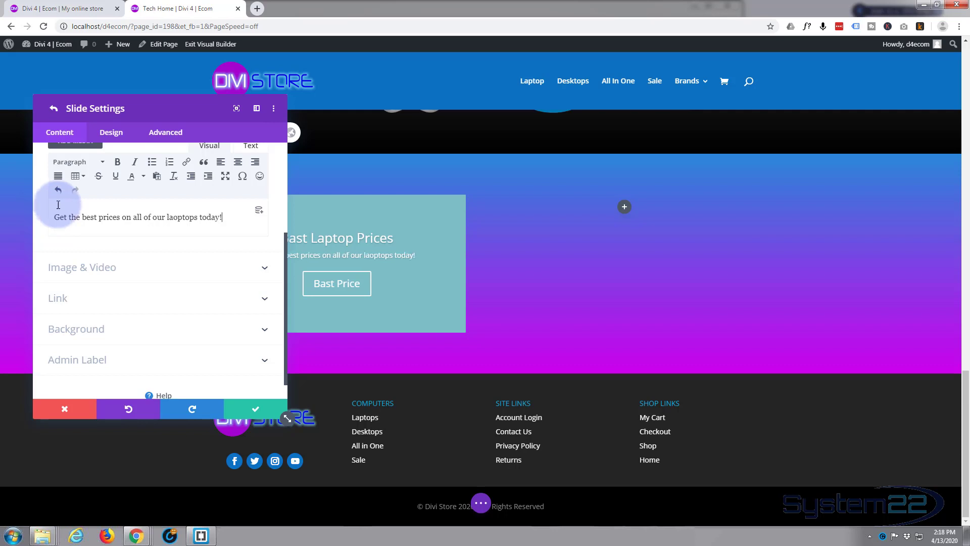
# Step: Move the slide settings dialog clear of the slider and set the slide's background color to #0c71c3
pyautogui.moveTo(153, 101); pyautogui.dragTo(646, 149)
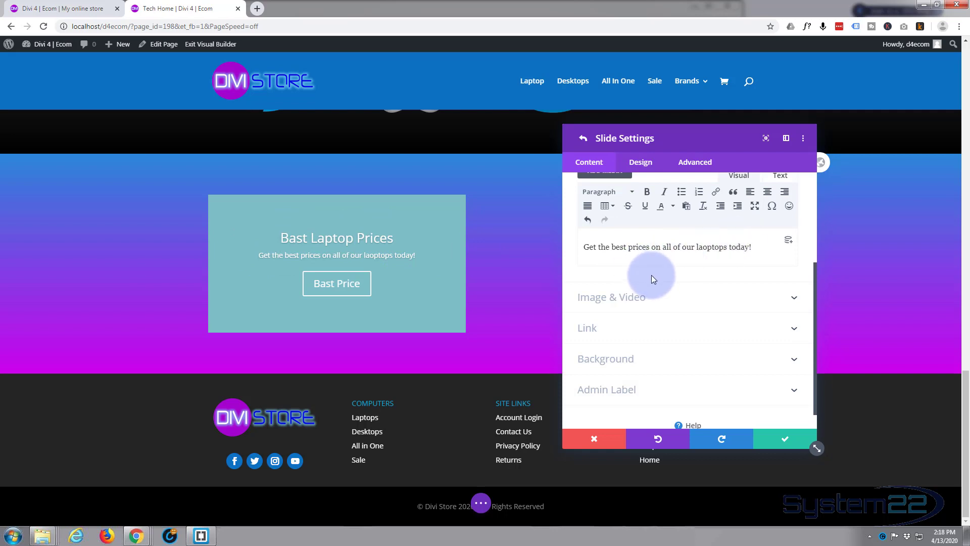
pyautogui.scroll(3, 656, 279)
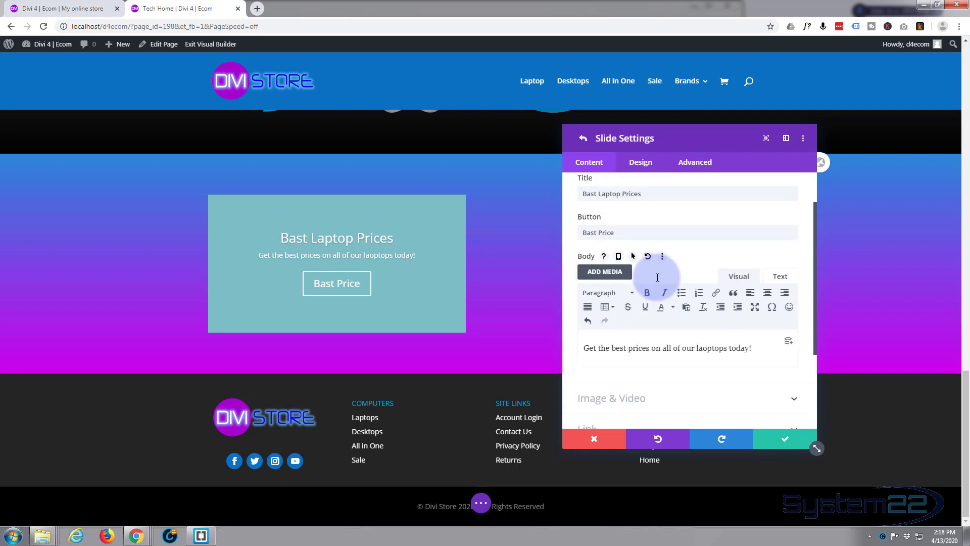
pyautogui.scroll(-3, 657, 277)
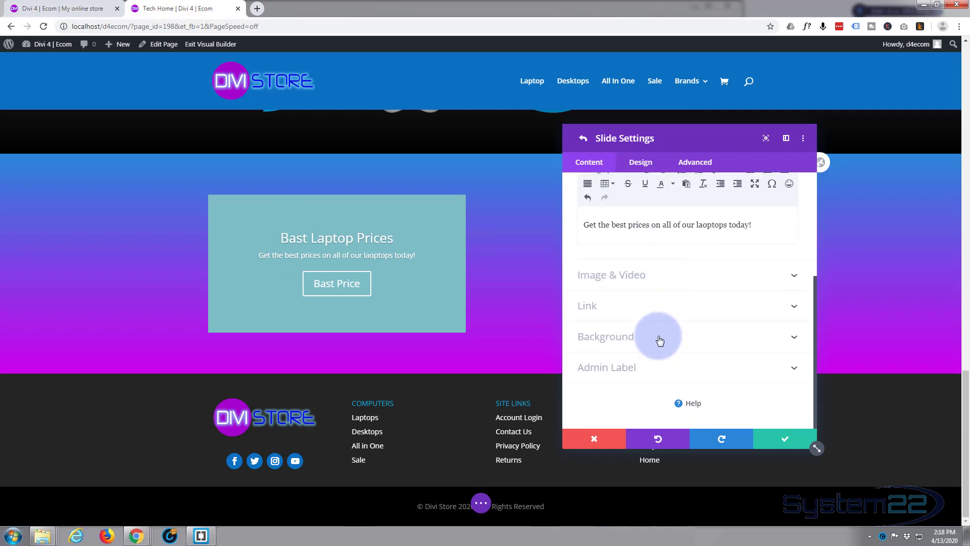
pyautogui.click(660, 337)
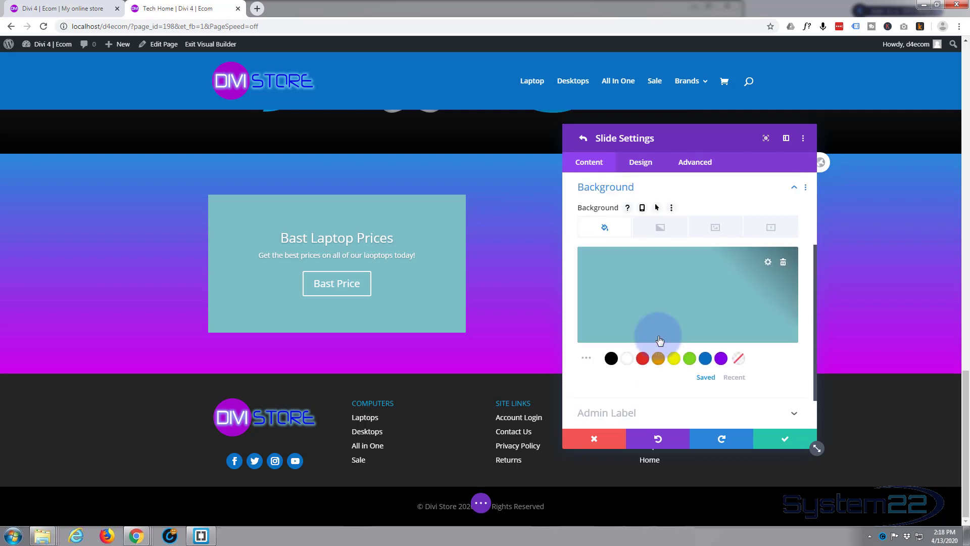
pyautogui.click(706, 360)
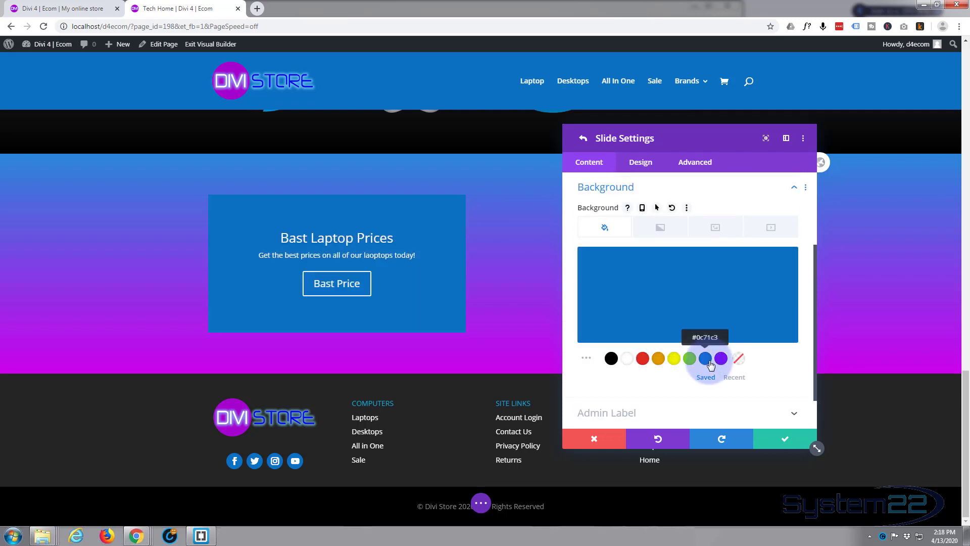
# Step: Give the slide the laptop picture l8.png from the media library as its background image
pyautogui.click(714, 228)
pyautogui.click(687, 287)
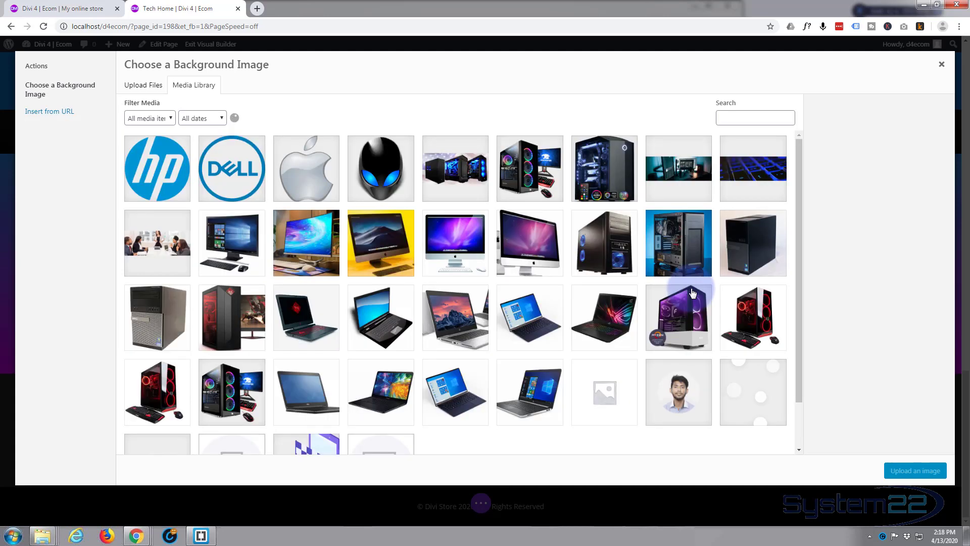
pyautogui.click(320, 324)
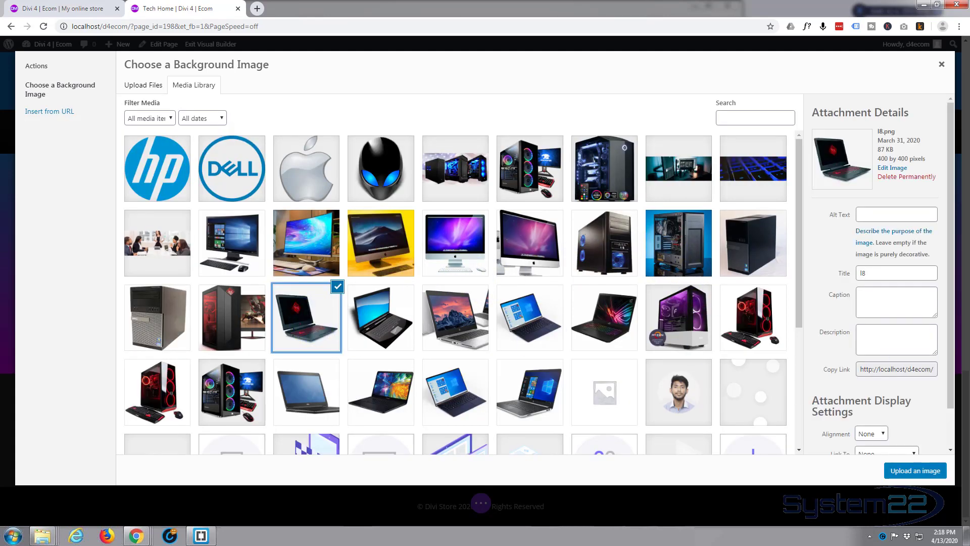
pyautogui.click(905, 471)
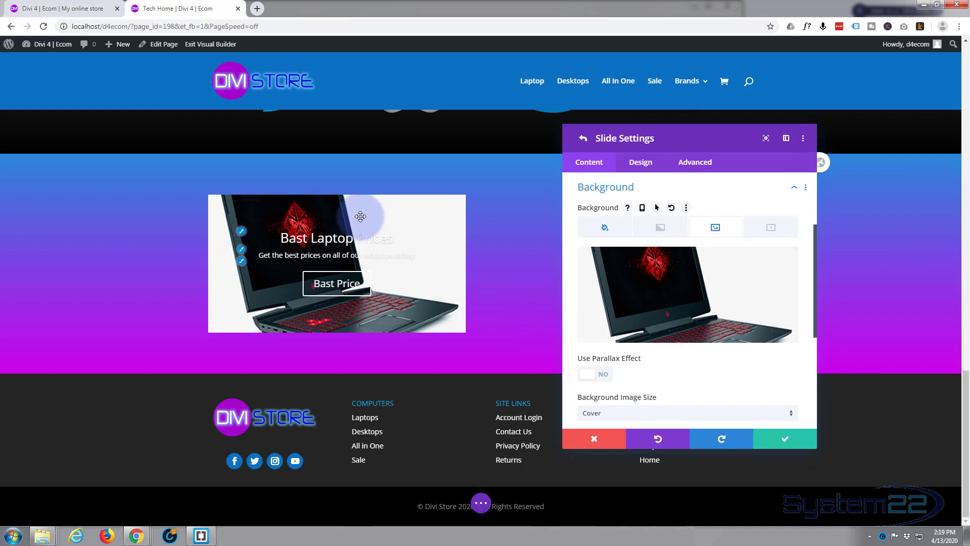
# Step: Try the Fit size for the slide's background image, and set the background image size to Actual Size
pyautogui.scroll(-2, 706, 334)
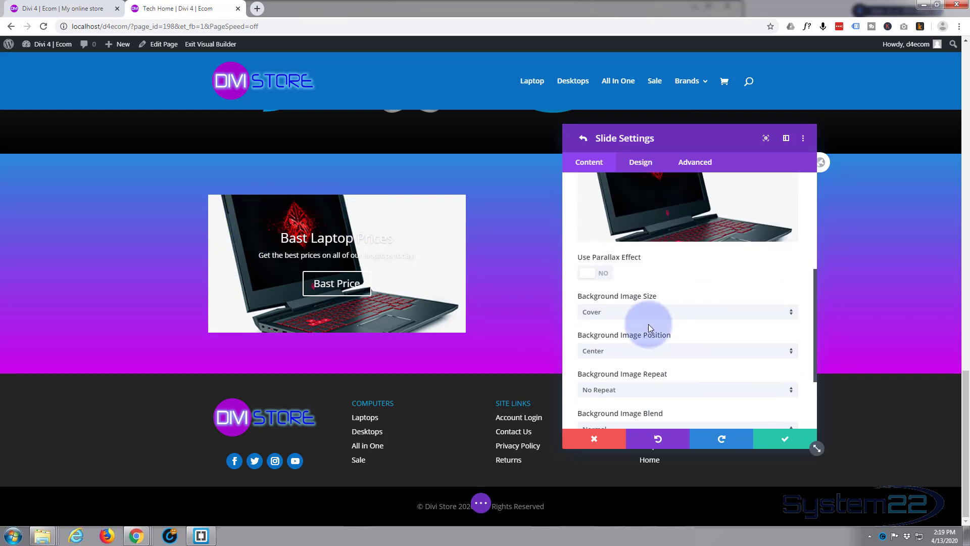
pyautogui.click(692, 313)
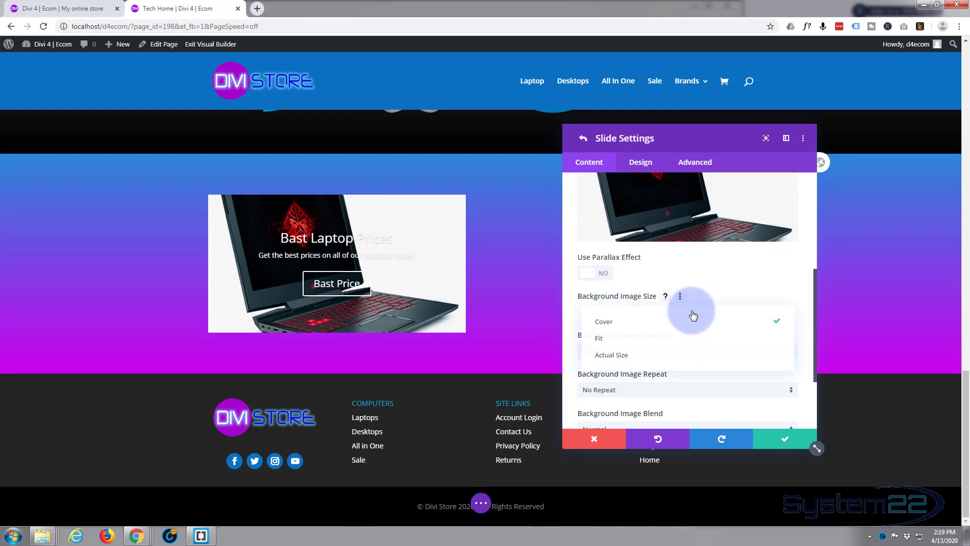
pyautogui.click(652, 337)
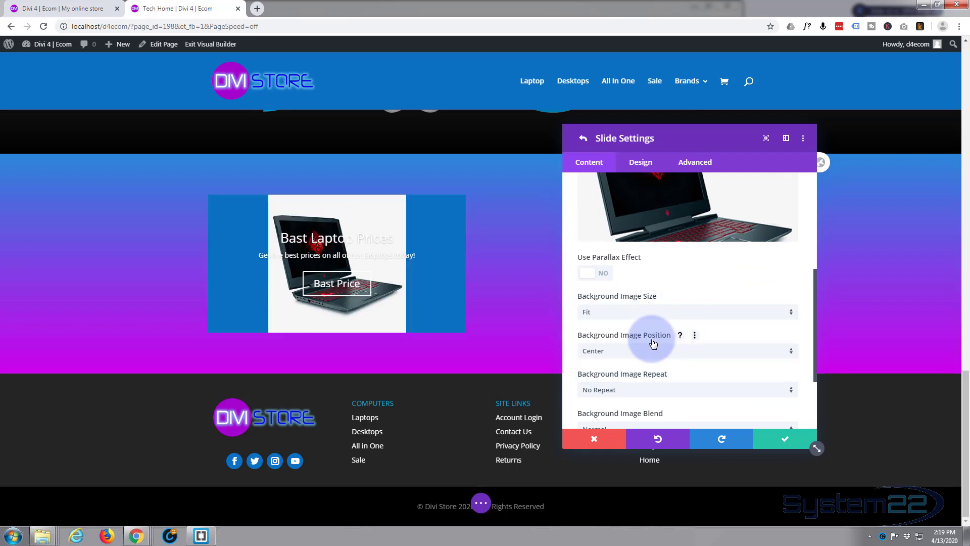
pyautogui.click(665, 316)
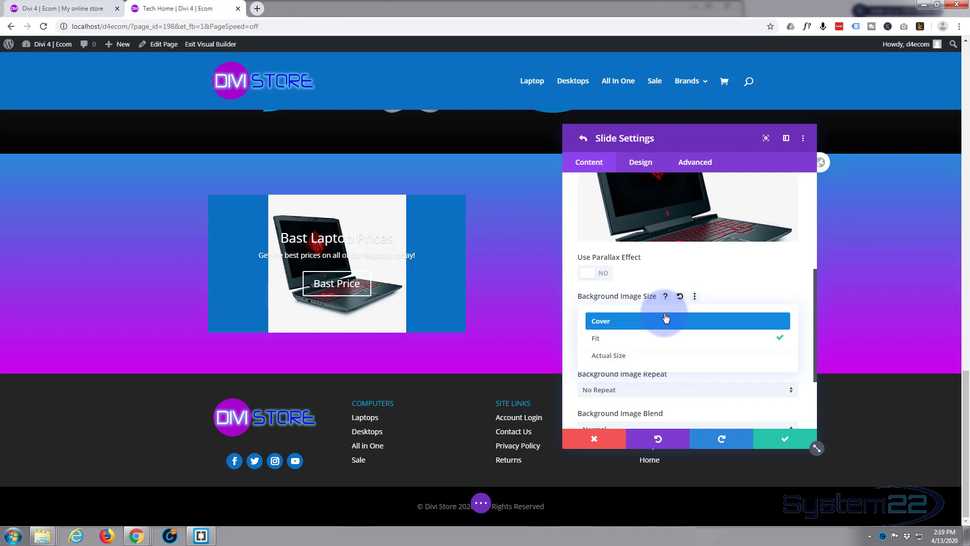
pyautogui.click(657, 356)
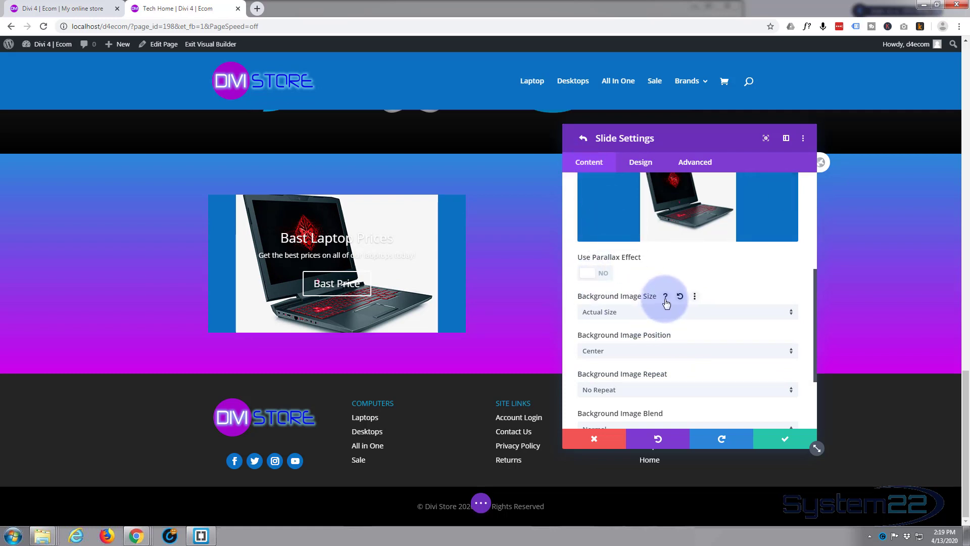
# Step: Set the background image blend of the slide to Multiply
pyautogui.scroll(-2, 709, 315)
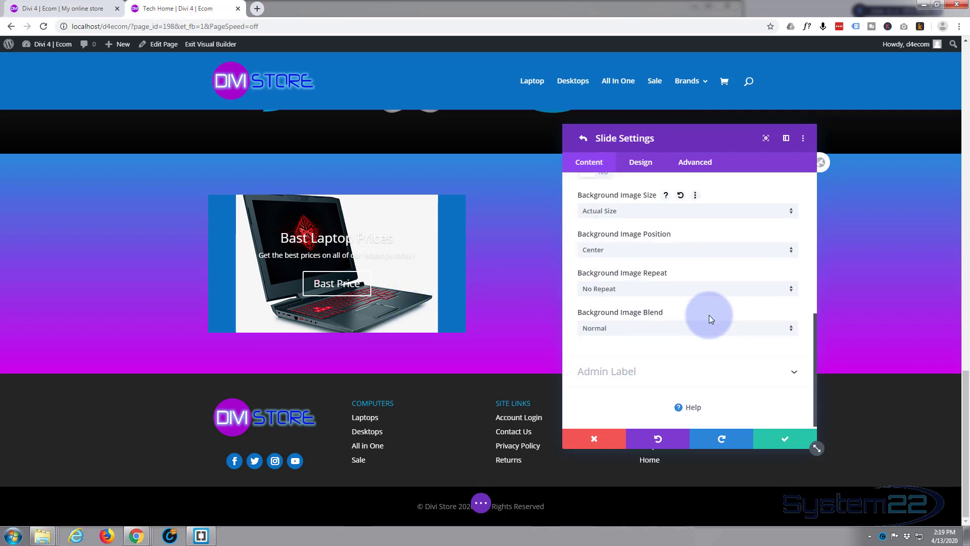
pyautogui.scroll(-1, 708, 318)
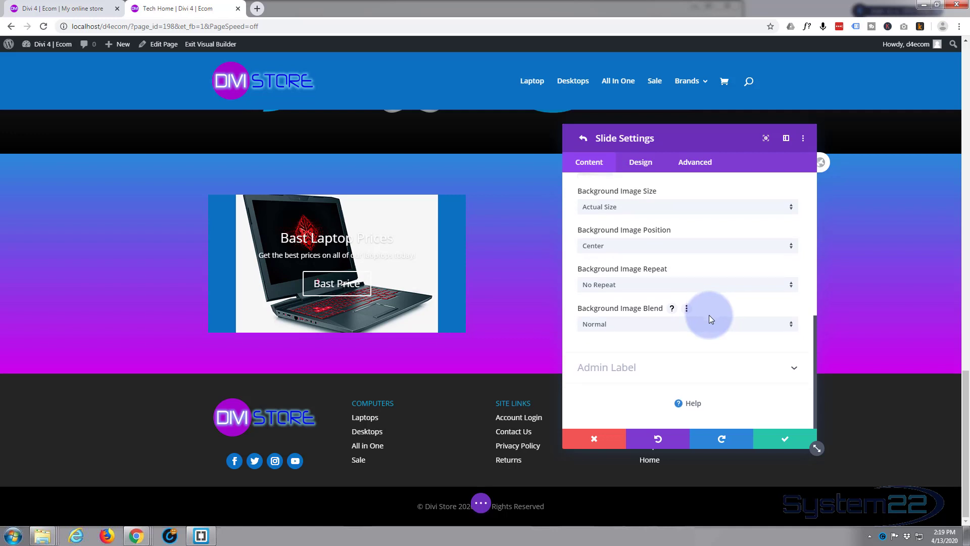
pyautogui.click(649, 326)
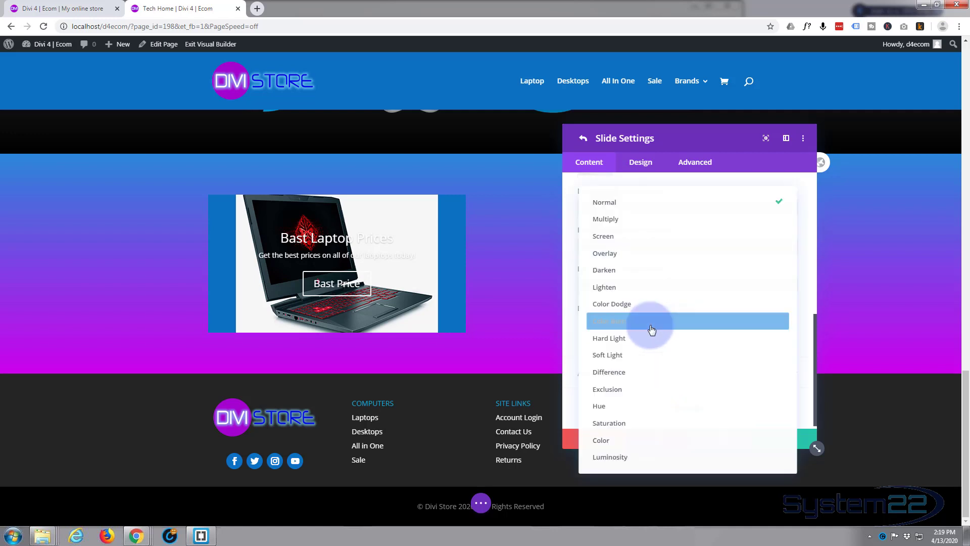
pyautogui.click(608, 226)
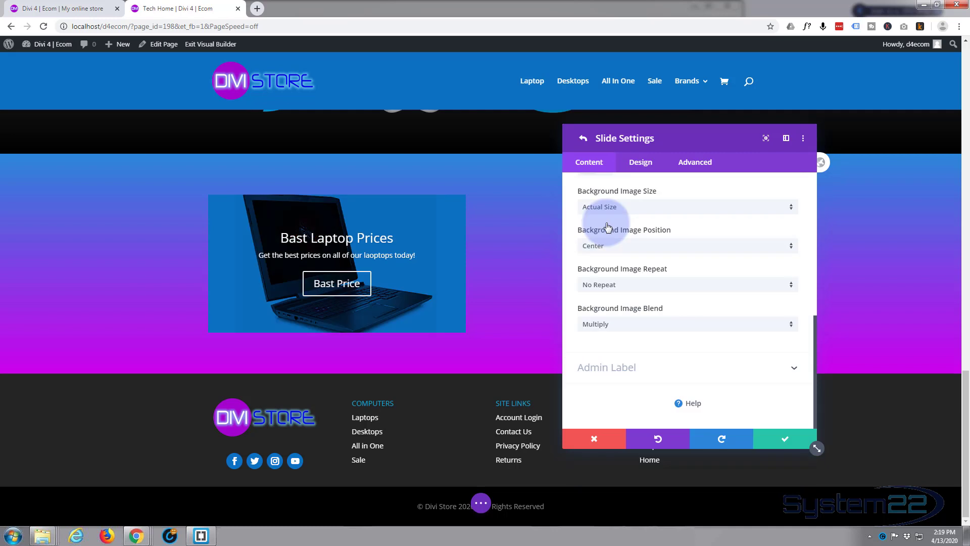
# Step: Try the Saturation blend on the slide's background image and return it to Multiply
pyautogui.click(636, 327)
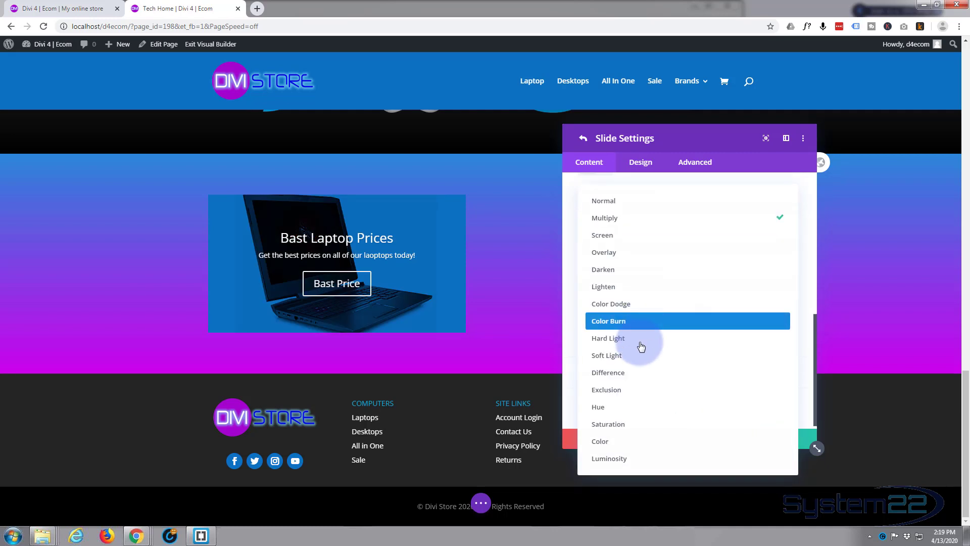
pyautogui.click(652, 424)
pyautogui.click(628, 326)
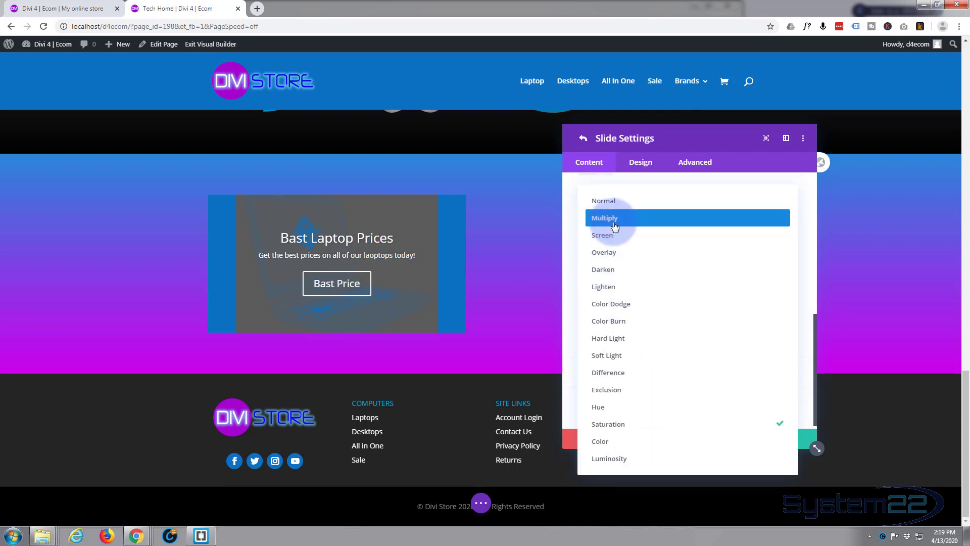
pyautogui.click(614, 218)
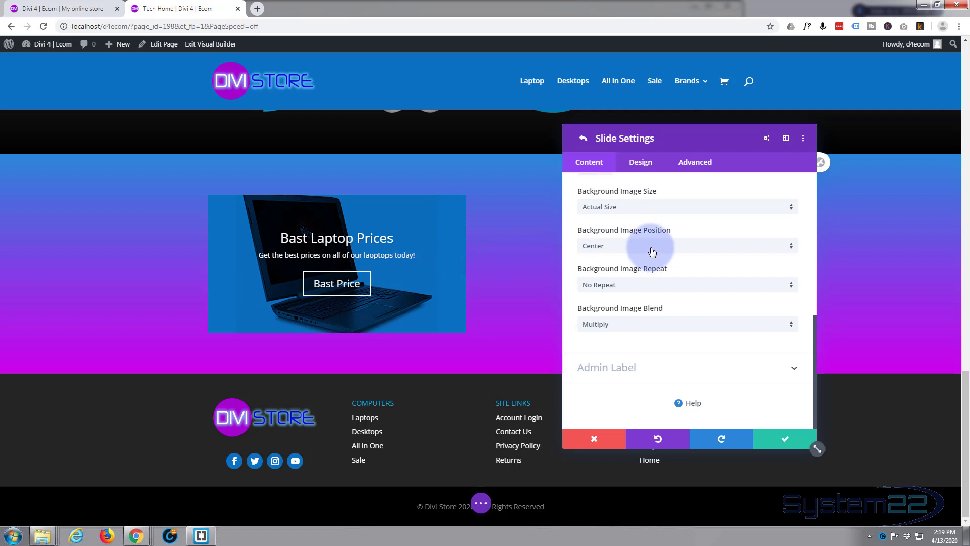
# Step: Look up the pictured laptop on the store's home page and link the slide's button to the Dell Gaming Laptop product
pyautogui.click(76, 8)
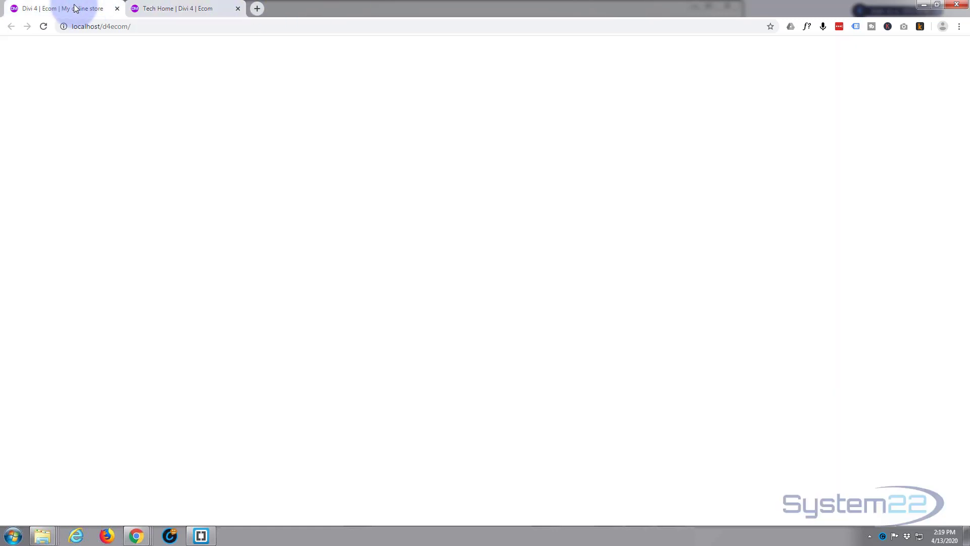
pyautogui.scroll(-3, 131, 248)
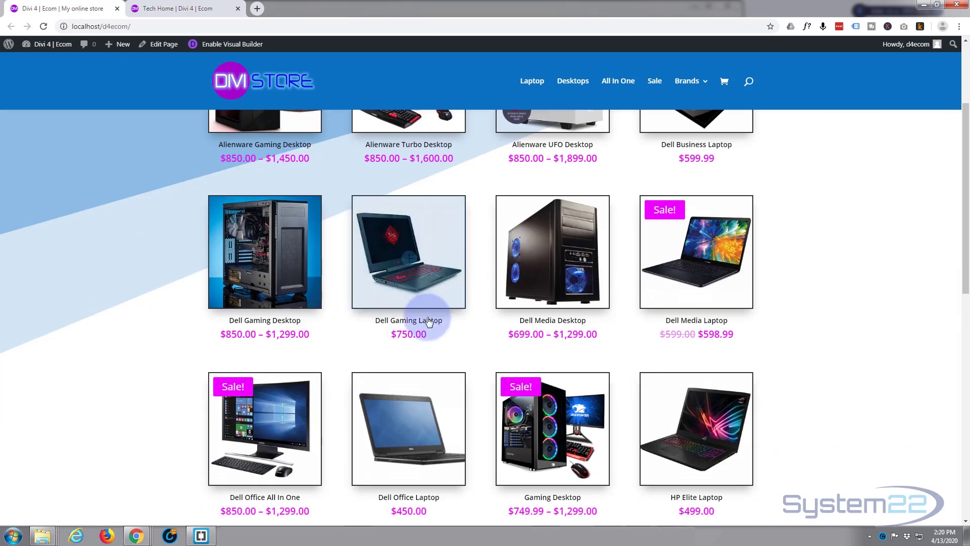
pyautogui.click(199, 15)
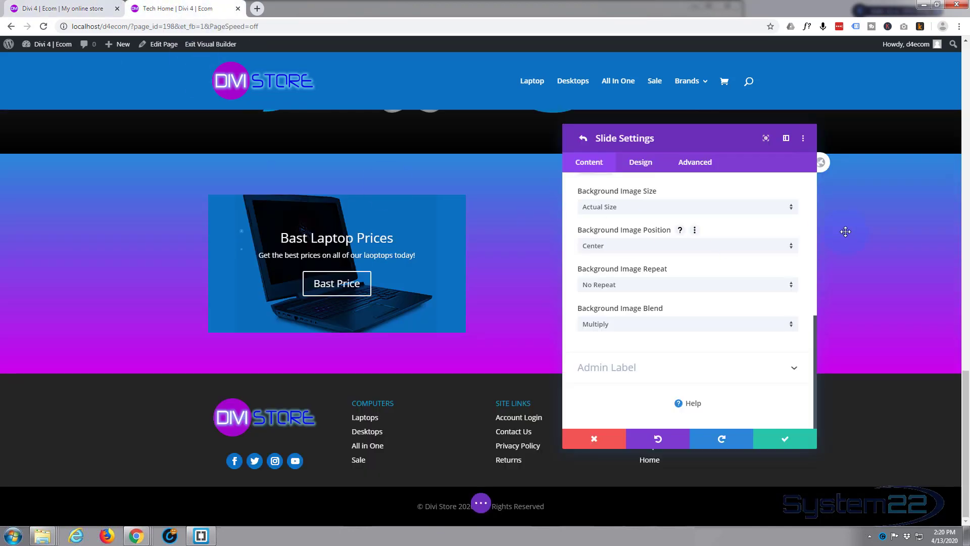
pyautogui.scroll(5, 668, 274)
pyautogui.scroll(2, 668, 274)
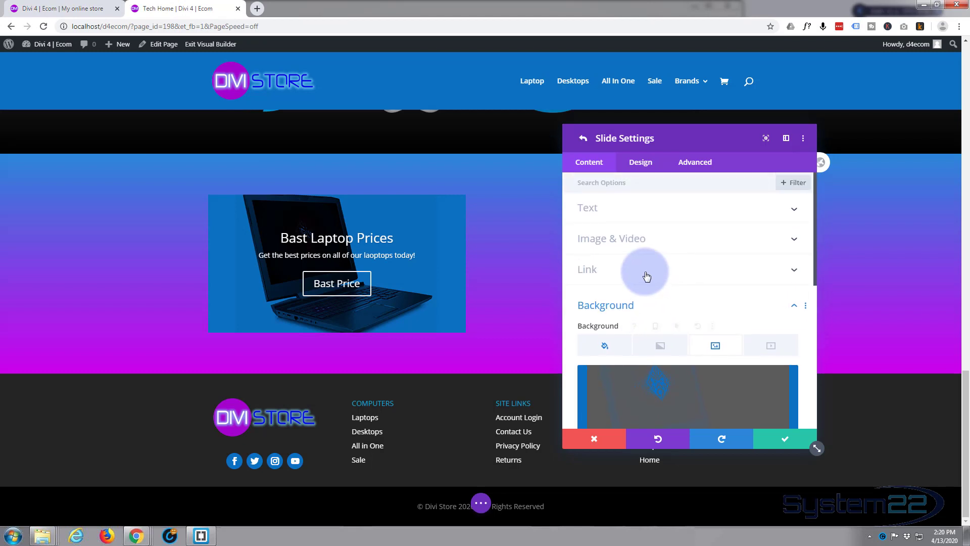
pyautogui.click(645, 273)
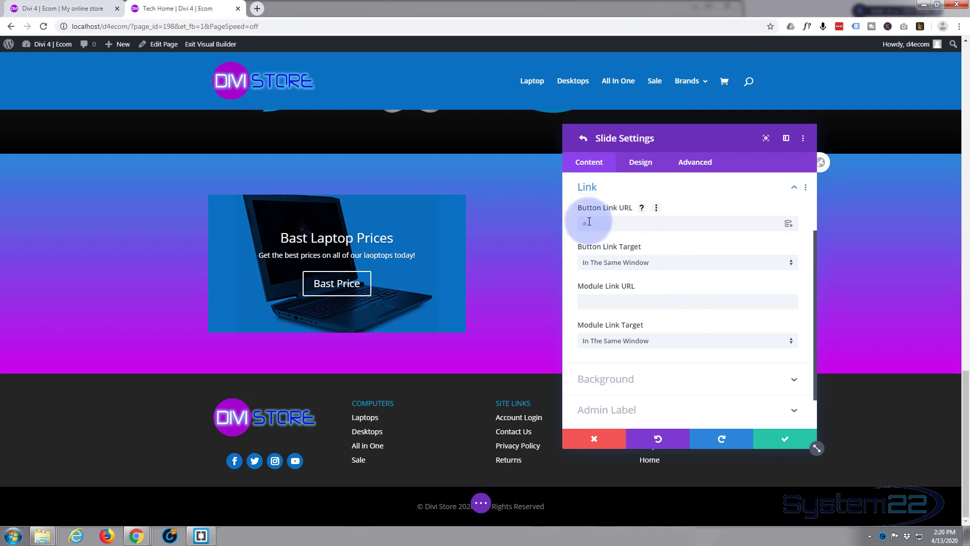
pyautogui.click(789, 226)
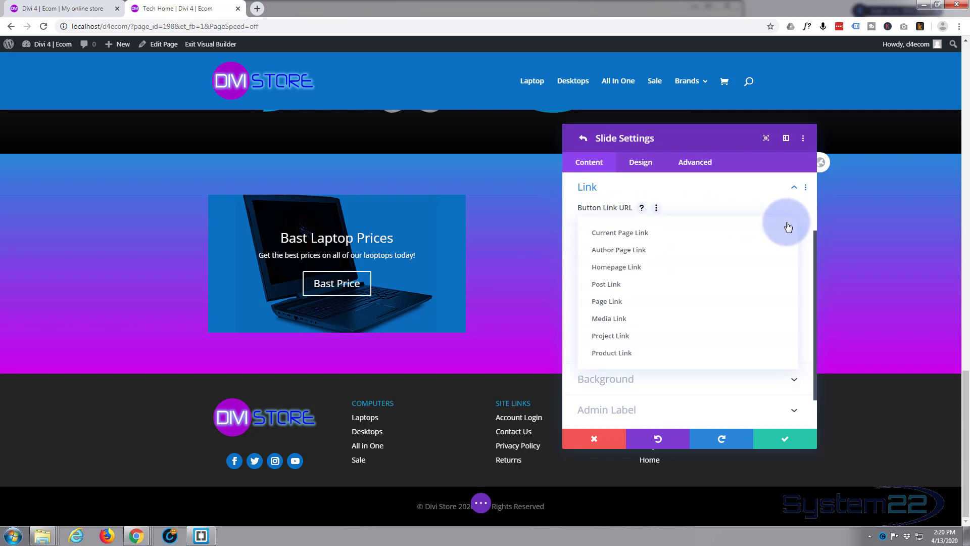
pyautogui.click(652, 354)
pyautogui.click(772, 269)
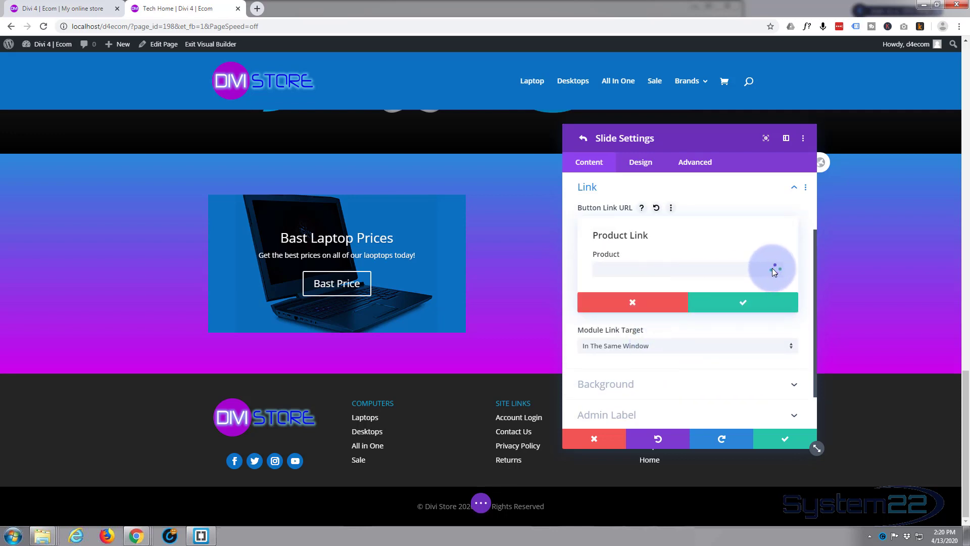
pyautogui.click(728, 274)
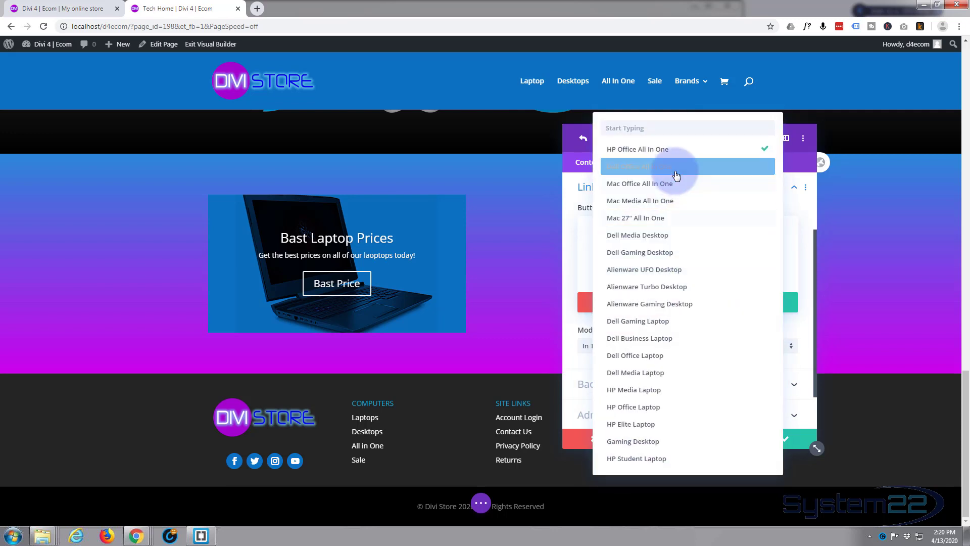
pyautogui.click(668, 326)
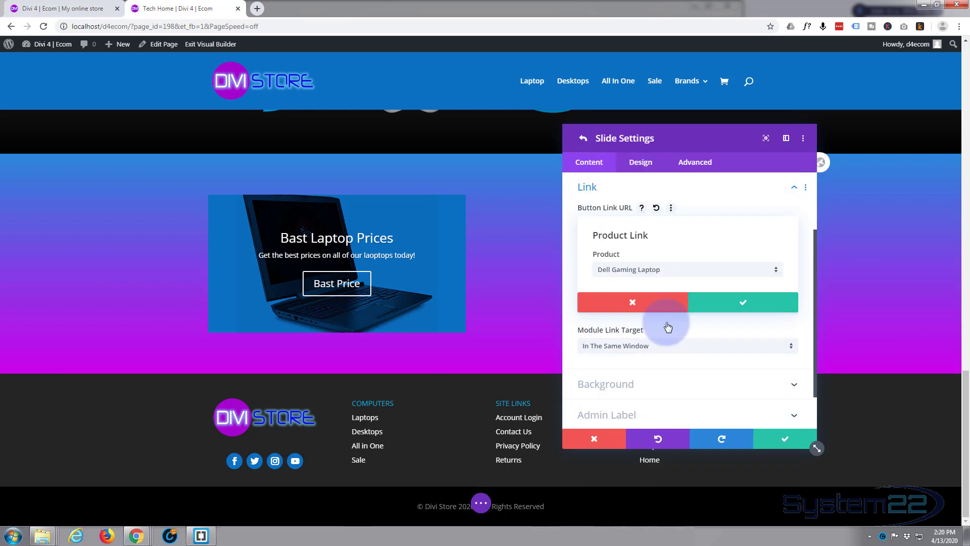
pyautogui.click(747, 302)
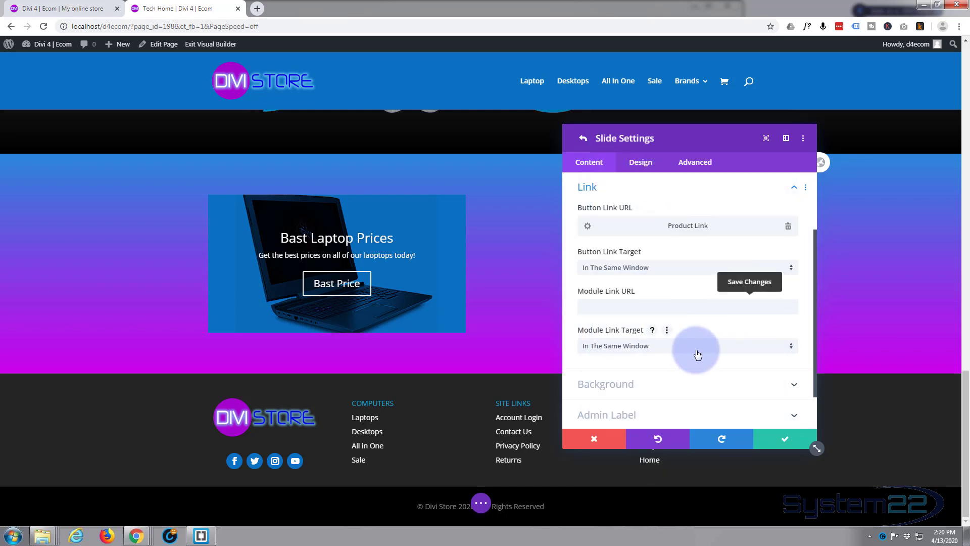
# Step: Turn on custom styles for the slide's button in its design settings
pyautogui.click(648, 165)
pyautogui.click(690, 187)
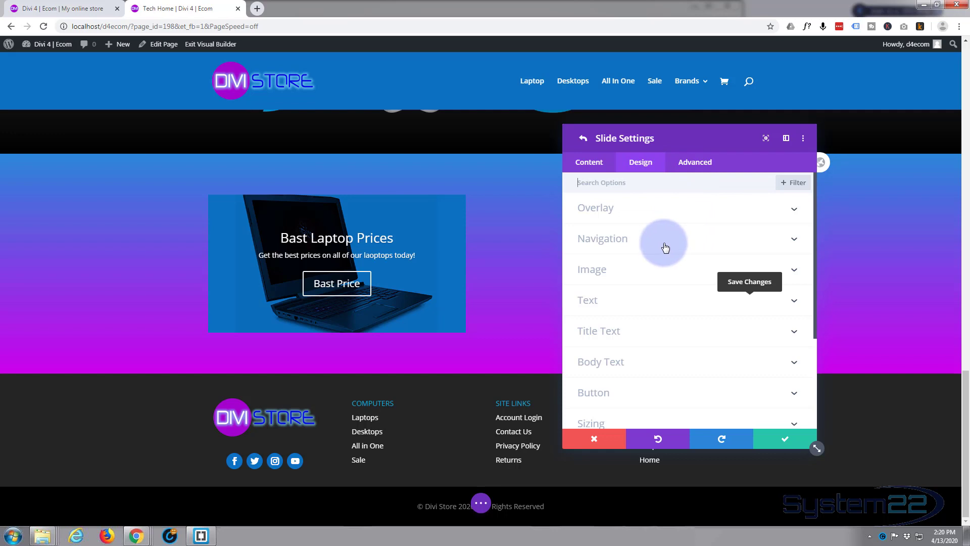
pyautogui.scroll(-1, 665, 247)
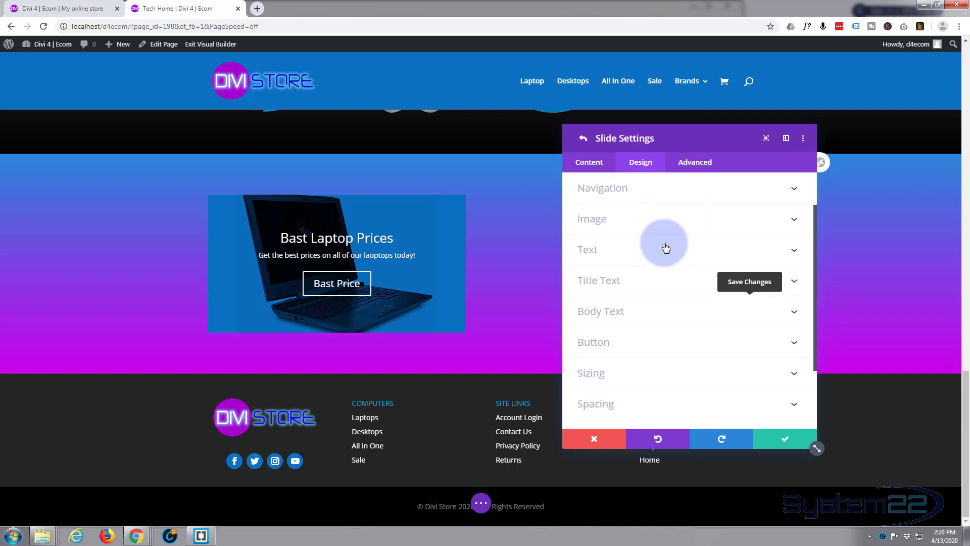
pyautogui.scroll(-1, 665, 246)
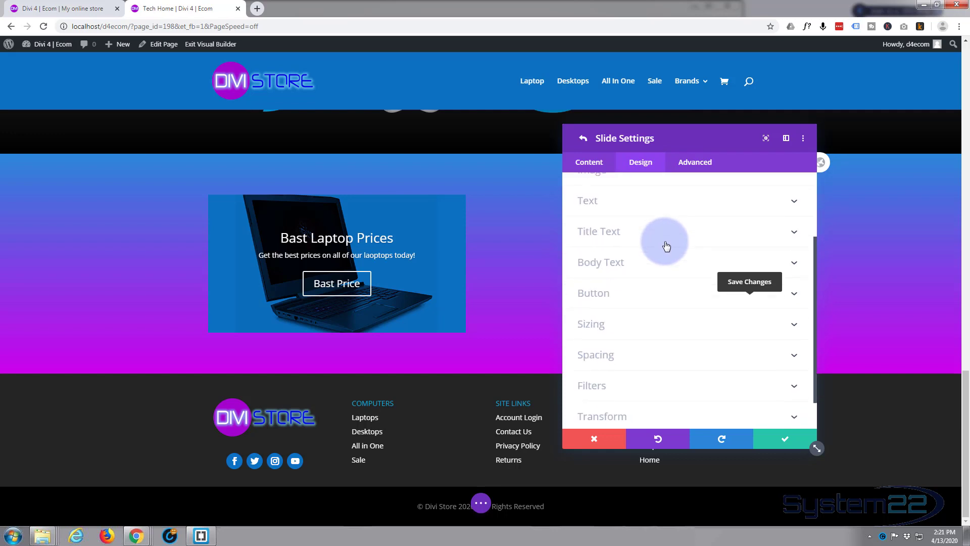
pyautogui.click(650, 292)
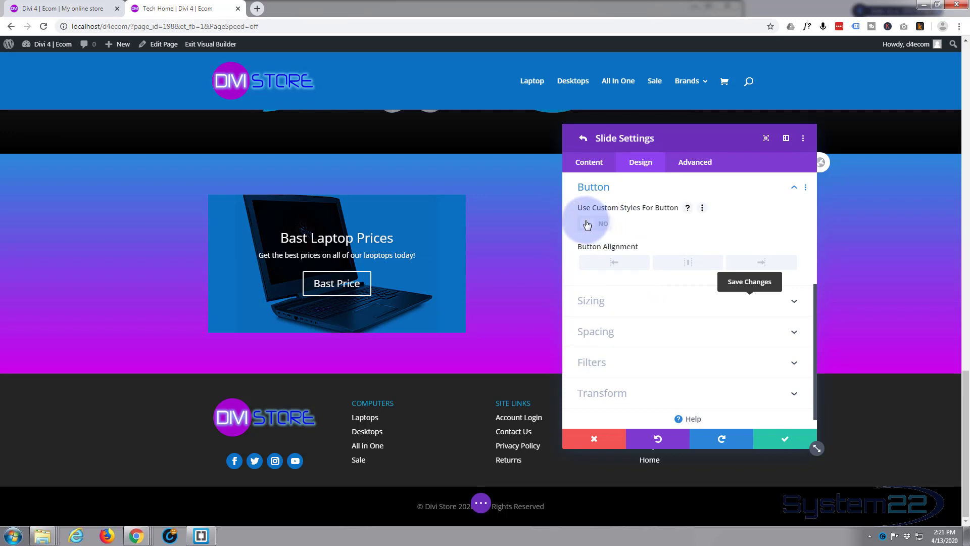
pyautogui.click(603, 226)
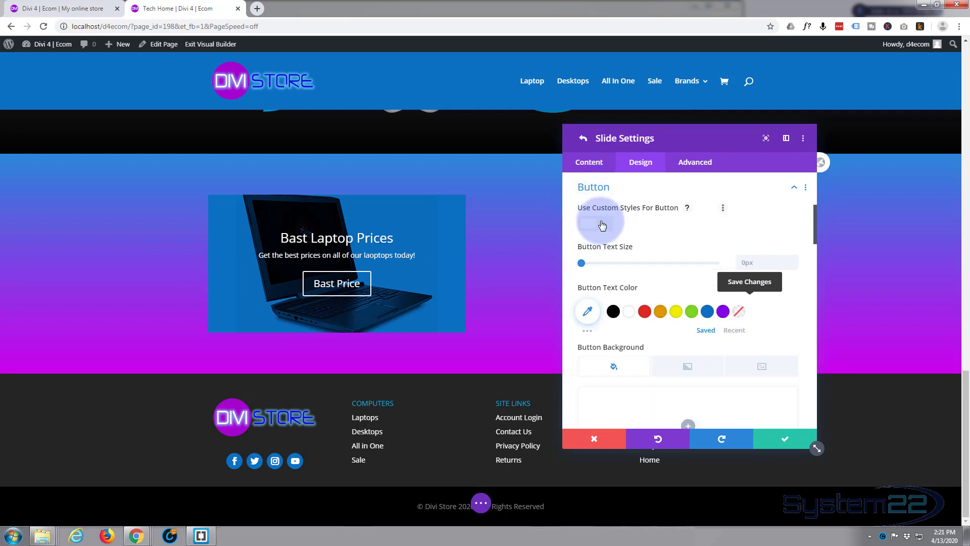
# Step: Set the background colour of the slide's button to #cd00ed
pyautogui.scroll(-3, 629, 233)
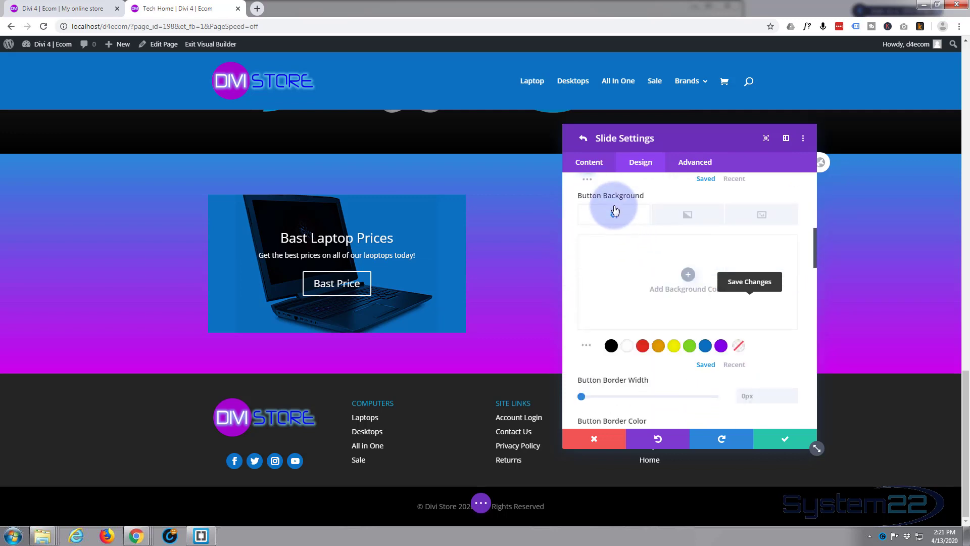
pyautogui.click(650, 276)
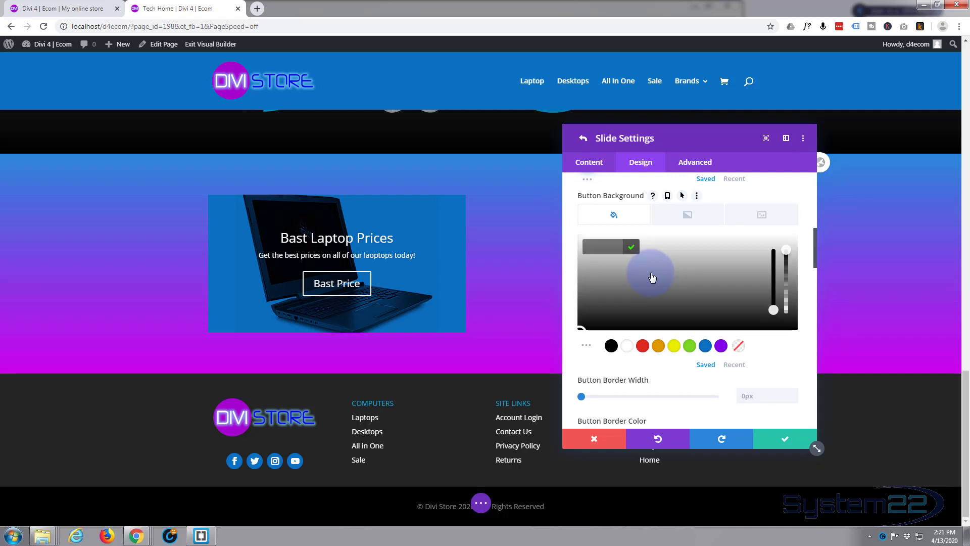
pyautogui.click(608, 247)
pyautogui.write('#cd00ed')
pyautogui.click(629, 251)
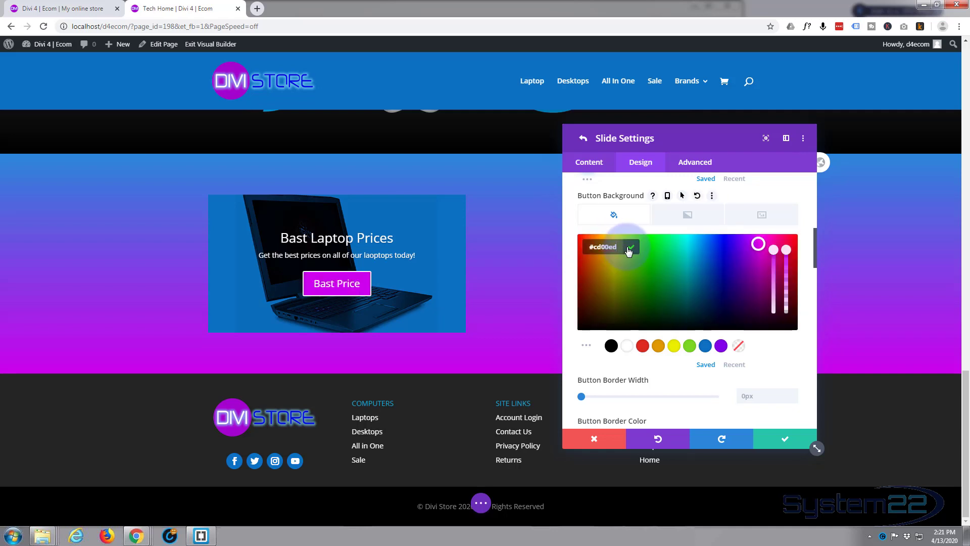
# Step: Set the border colour of the slide's button to #cd00ed, matching its background
pyautogui.scroll(-3, 673, 271)
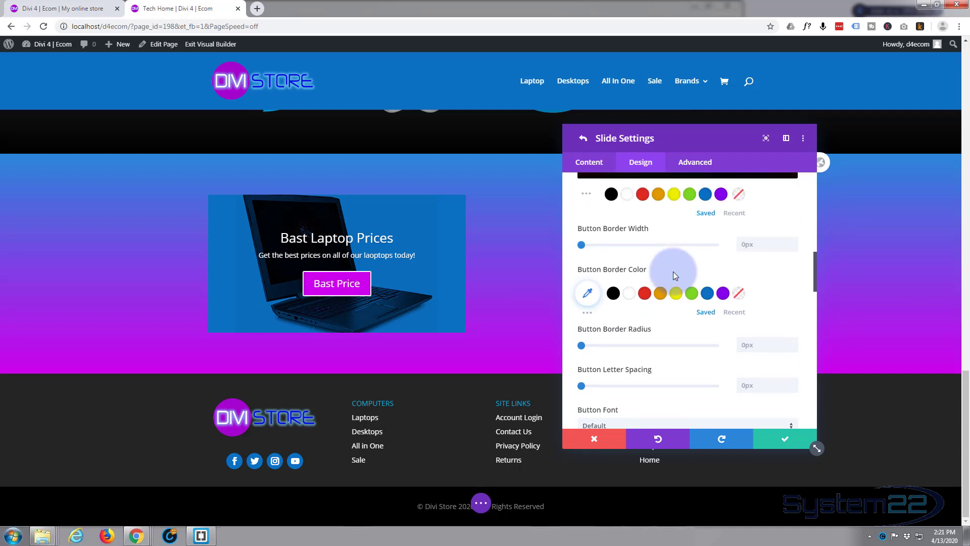
pyautogui.click(587, 293)
pyautogui.click(601, 297)
pyautogui.write('#cd00ed')
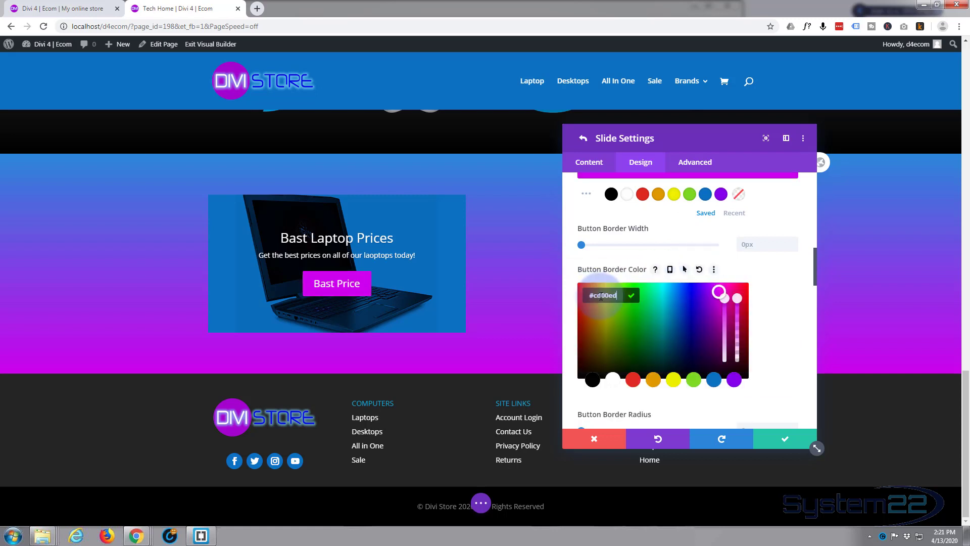
pyautogui.click(595, 277)
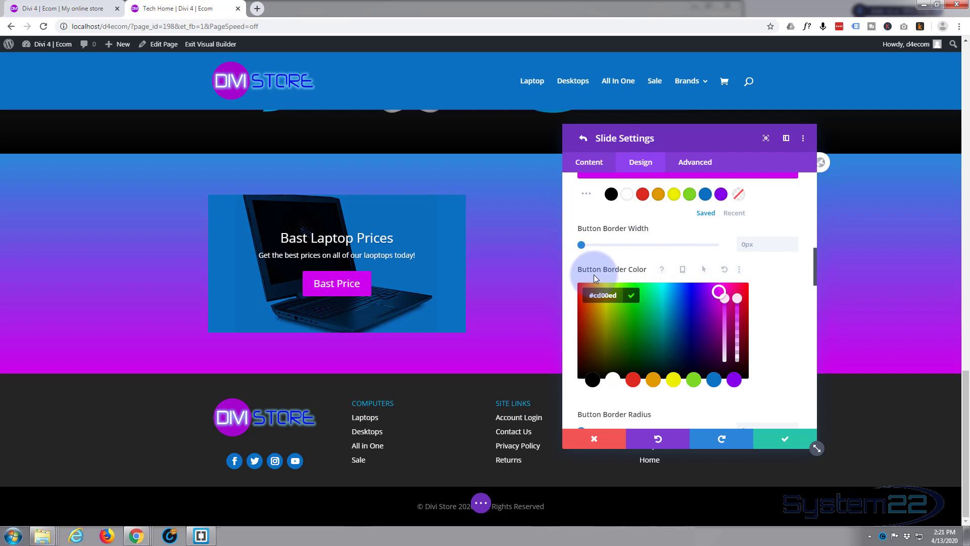
# Step: Enable a hover state for the button border colour and set the hover colour to the saved blue
pyautogui.click(685, 272)
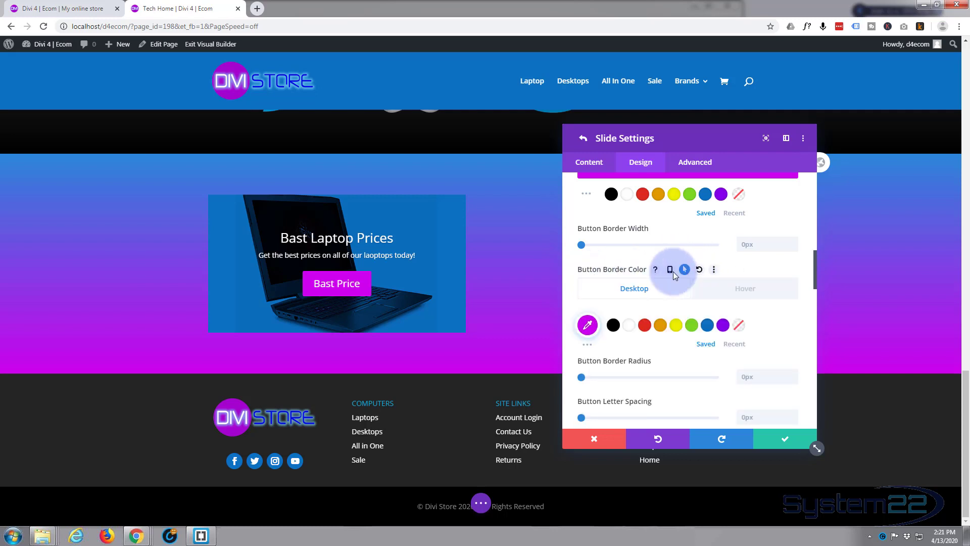
pyautogui.click(631, 292)
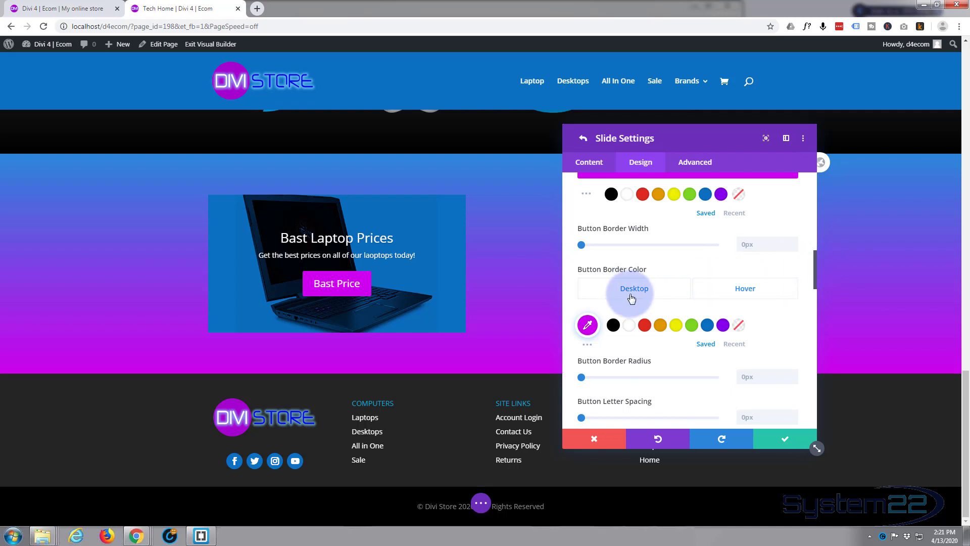
pyautogui.click(747, 292)
pyautogui.click(708, 328)
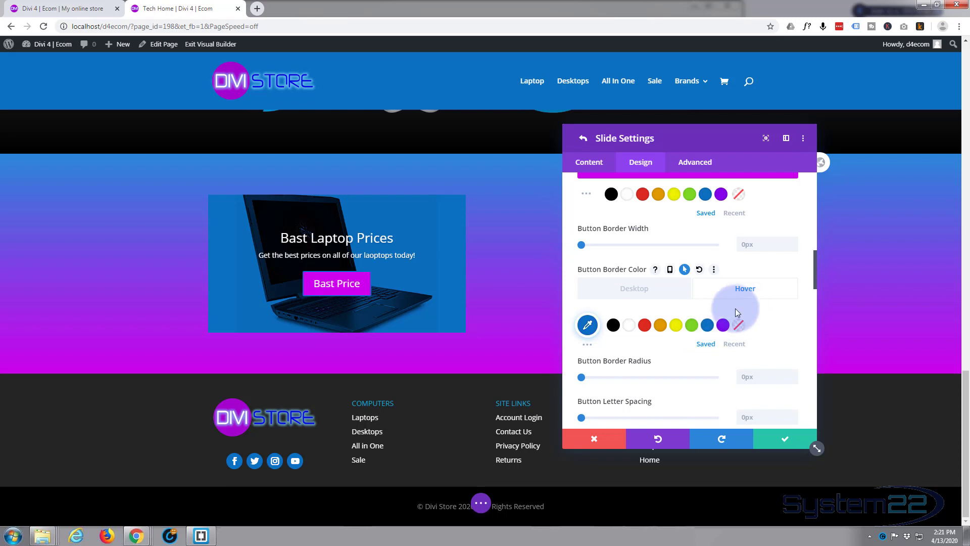
pyautogui.click(629, 295)
# Step: Enable a hover state for the button background and set the hover colour to the saved blue #0c71c3
pyautogui.scroll(5, 633, 294)
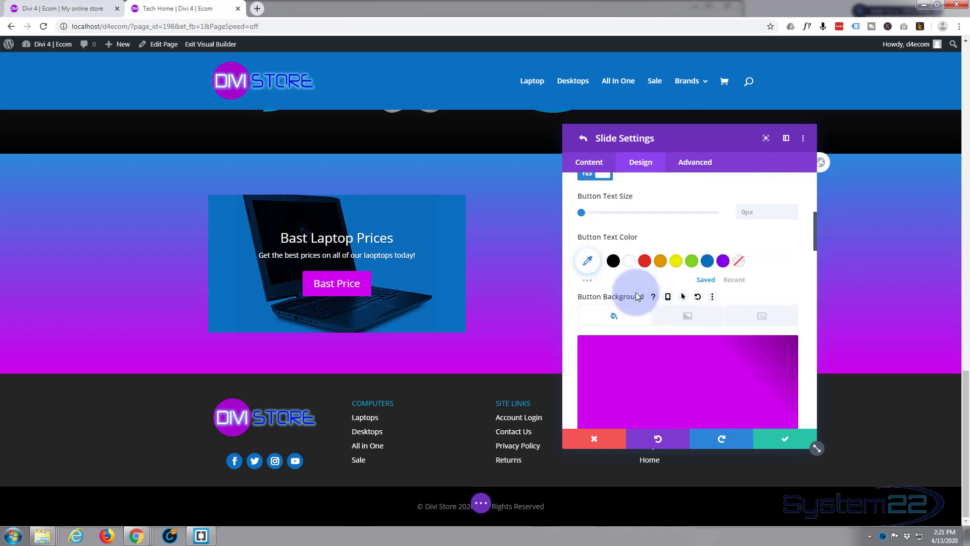
pyautogui.scroll(1, 626, 308)
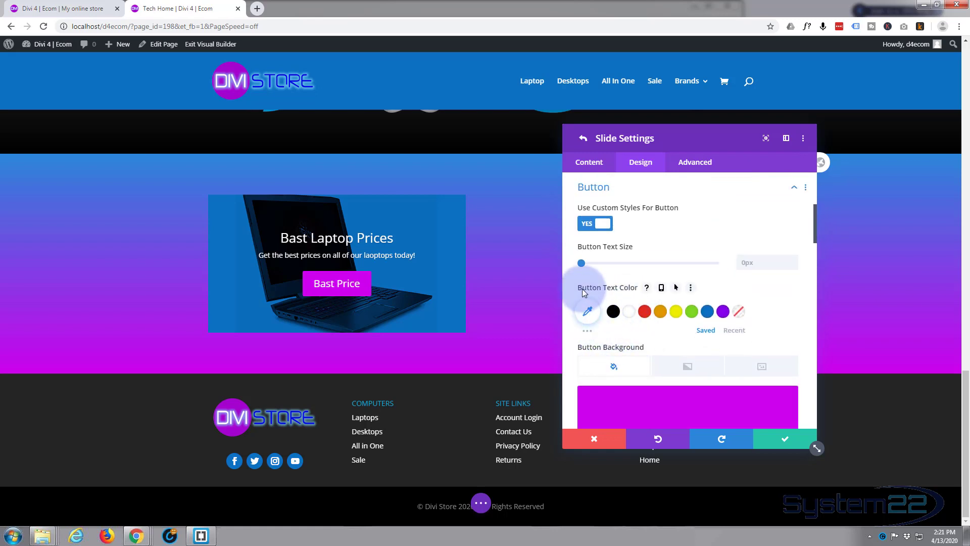
pyautogui.scroll(-5, 640, 291)
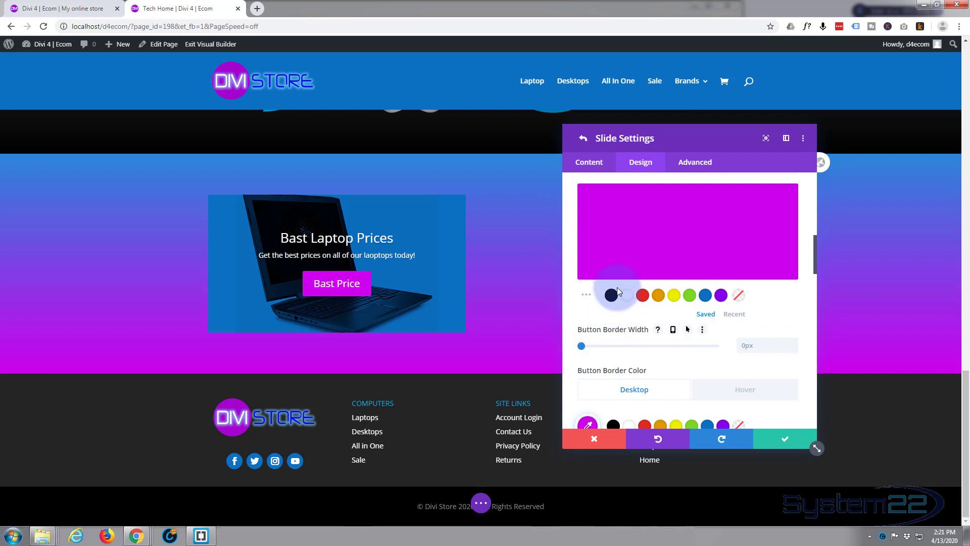
pyautogui.scroll(1, 614, 283)
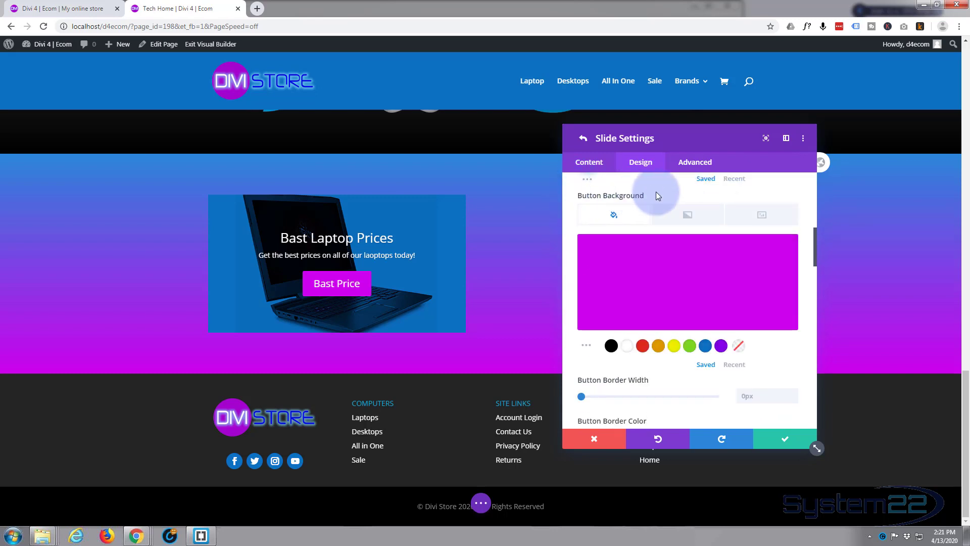
pyautogui.click(682, 195)
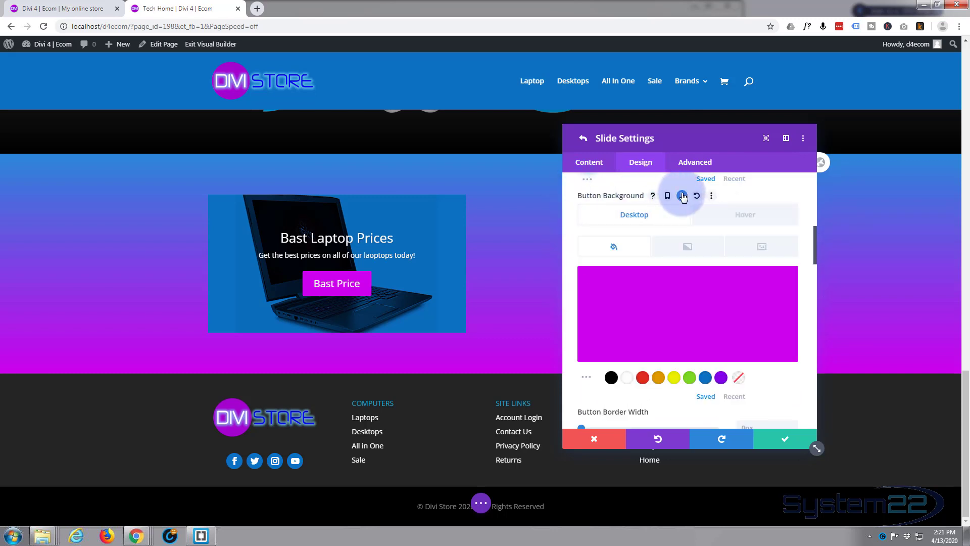
pyautogui.click(751, 219)
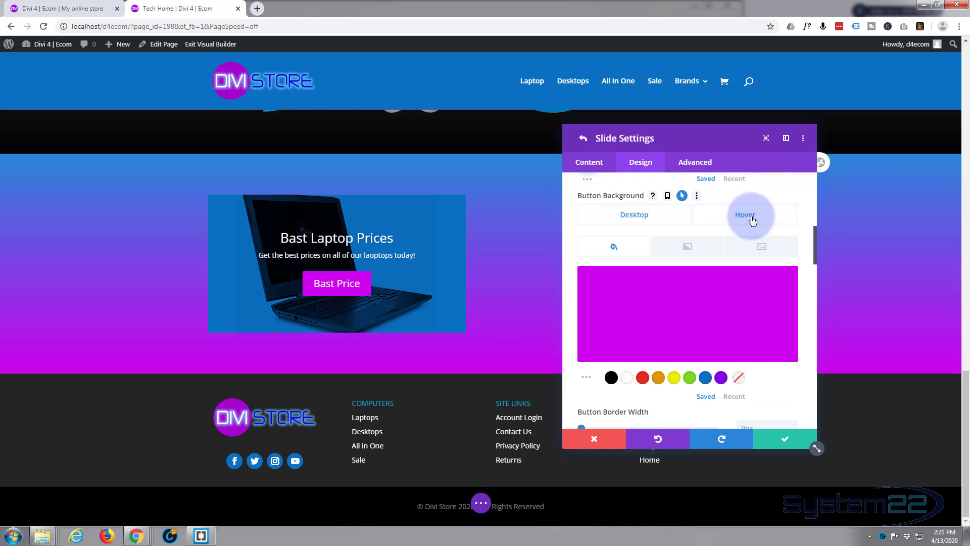
pyautogui.click(709, 383)
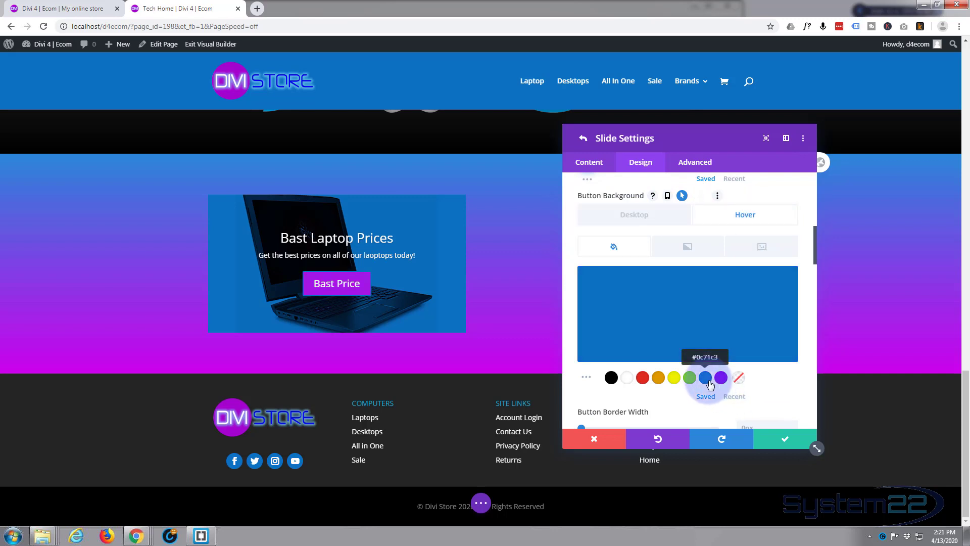
pyautogui.click(635, 223)
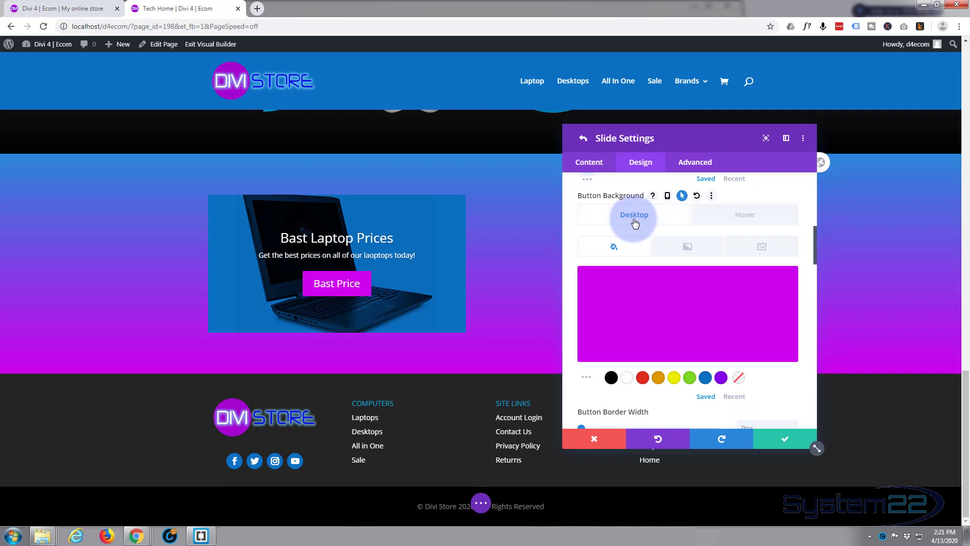
# Step: Look through the available button icons and turn off the icon for the slide's button
pyautogui.scroll(-5, 660, 237)
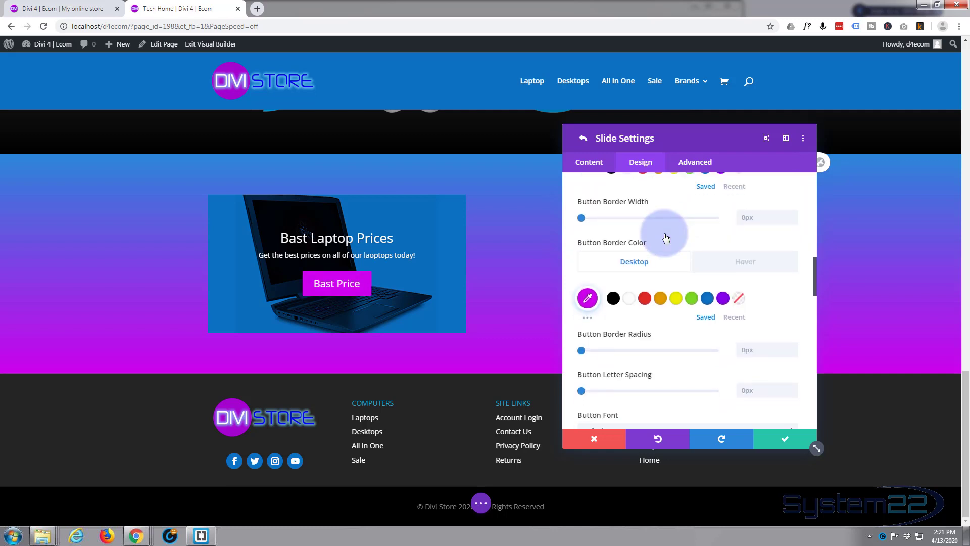
pyautogui.scroll(-8, 666, 238)
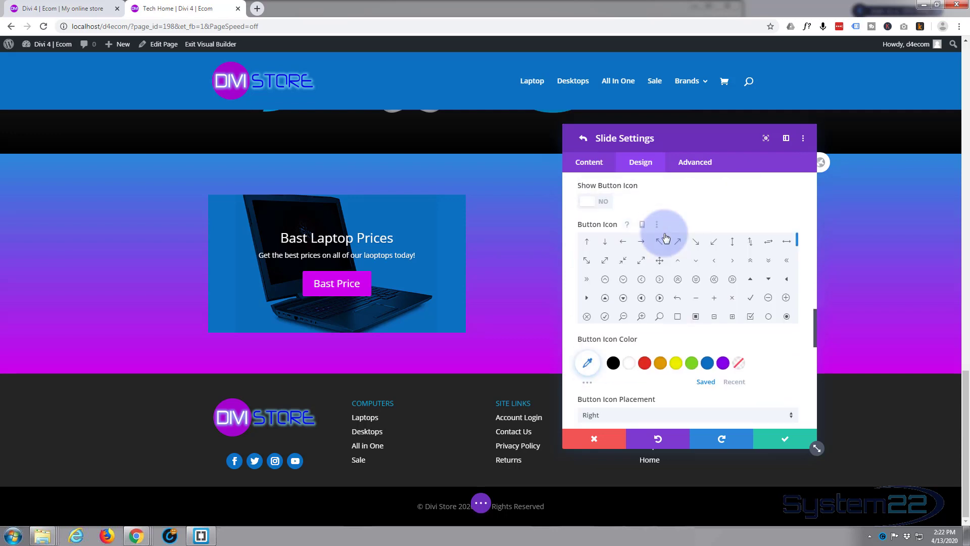
pyautogui.scroll(-5, 665, 237)
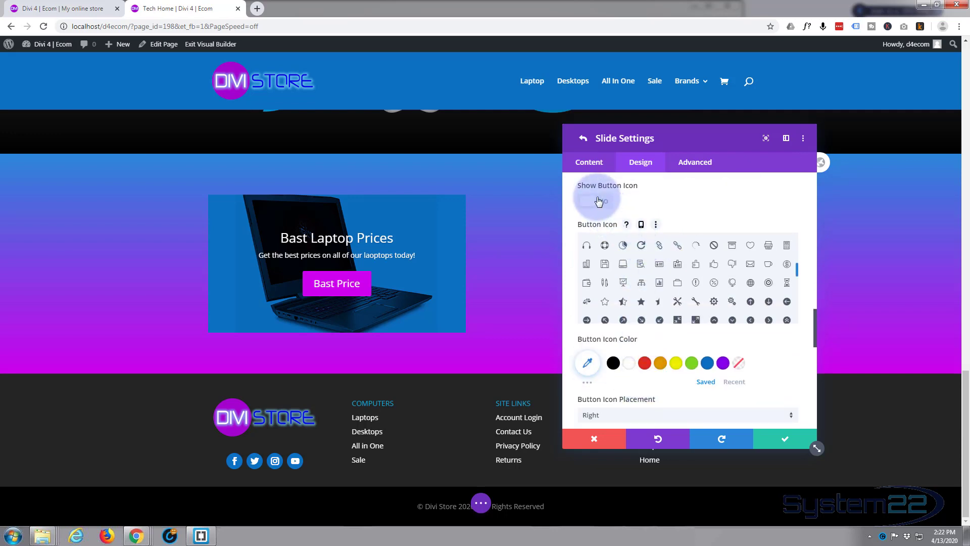
pyautogui.moveTo(316, 288)
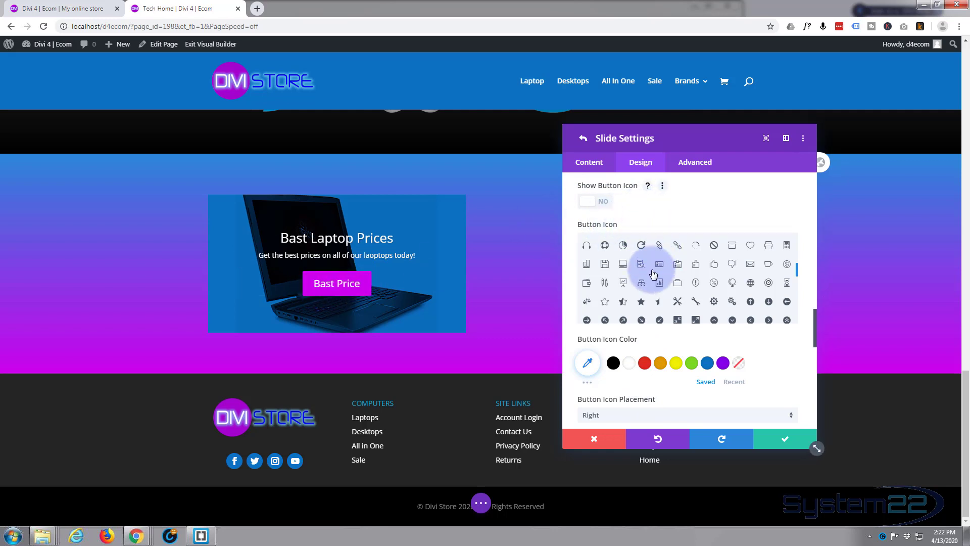
pyautogui.scroll(-5, 653, 264)
pyautogui.scroll(-4, 652, 263)
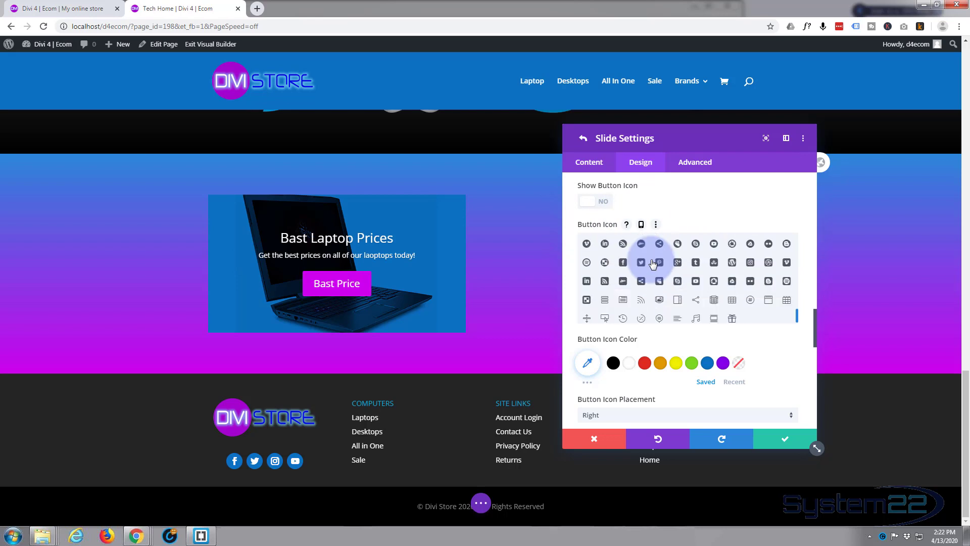
pyautogui.scroll(10, 652, 264)
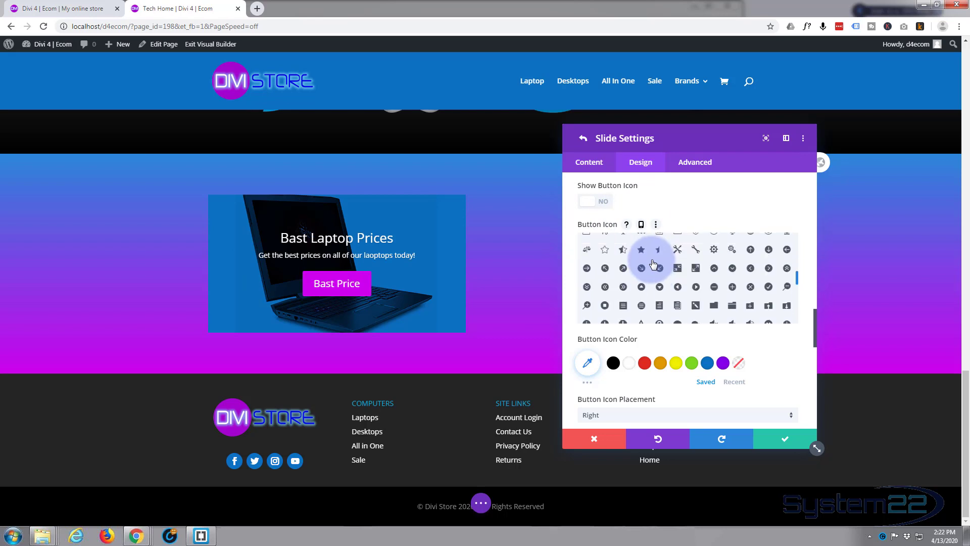
pyautogui.scroll(3, 652, 264)
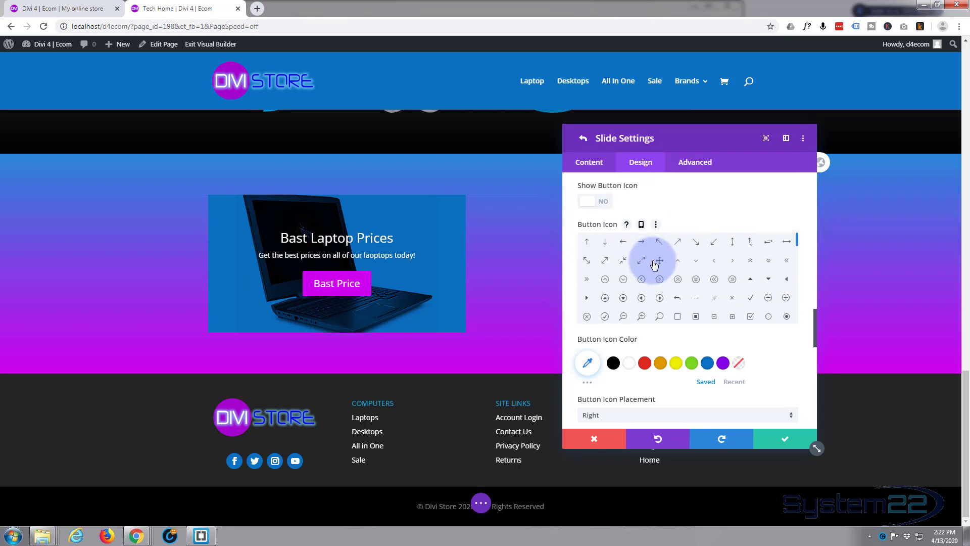
pyautogui.click(599, 205)
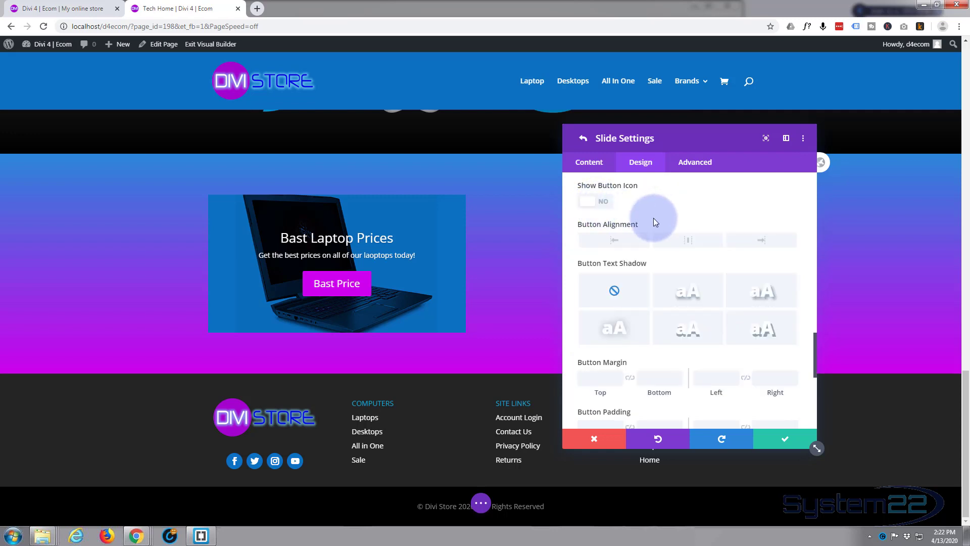
# Step: Centre-align the slide's button and apply the text shadow preset with 0.08em horizontal, vertical and blur values
pyautogui.scroll(-1, 654, 219)
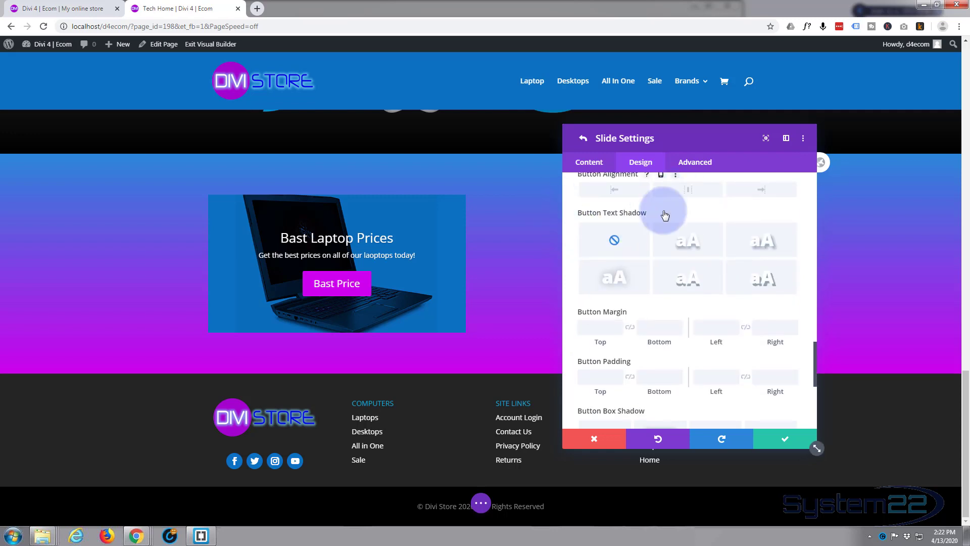
pyautogui.click(696, 243)
pyautogui.click(760, 245)
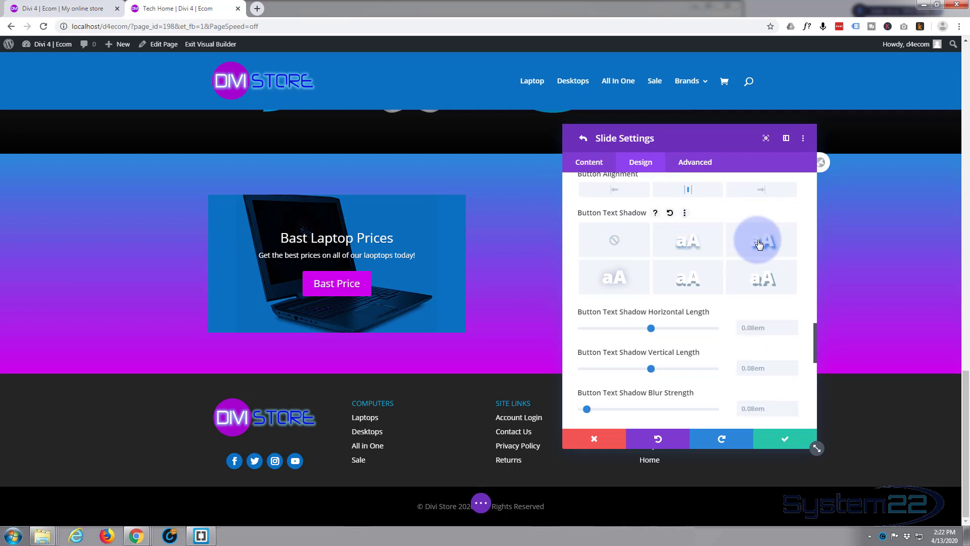
# Step: Apply the box shadow preset with a 12px vertical position to the slide's button and save the slide
pyautogui.scroll(-7, 642, 268)
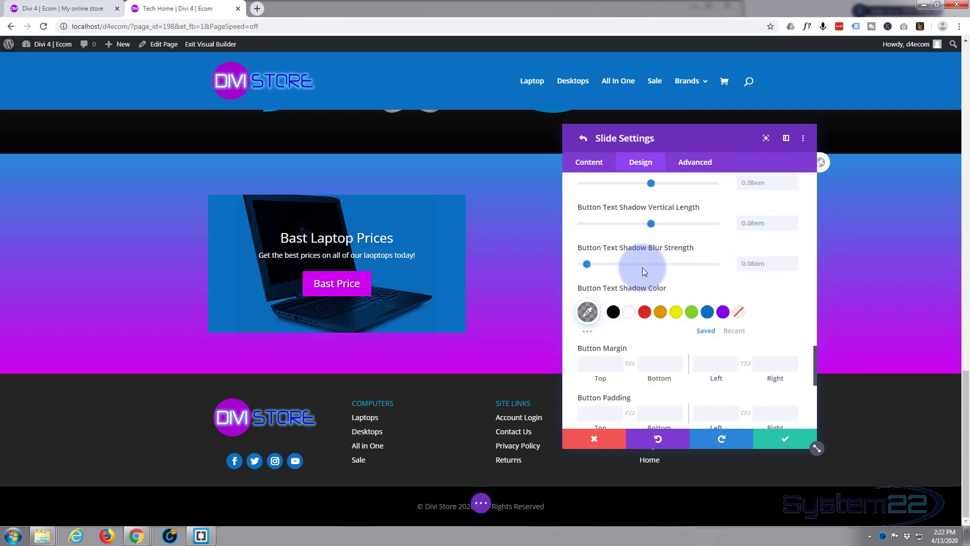
pyautogui.scroll(-1, 642, 266)
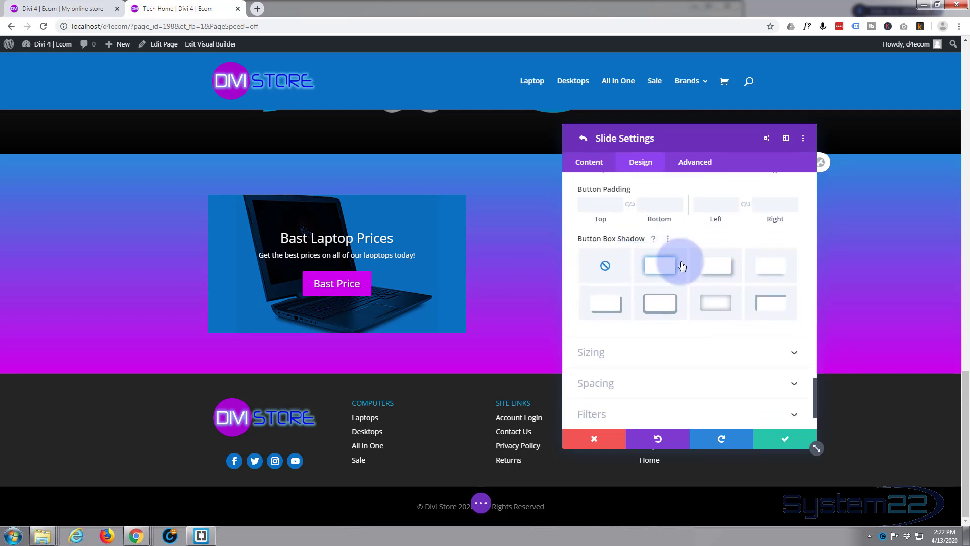
pyautogui.click(770, 272)
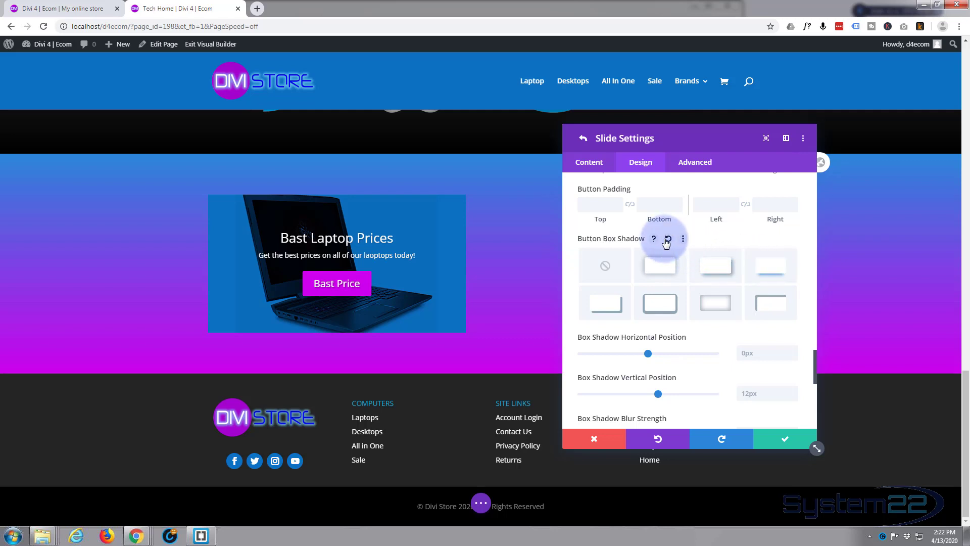
pyautogui.click(786, 440)
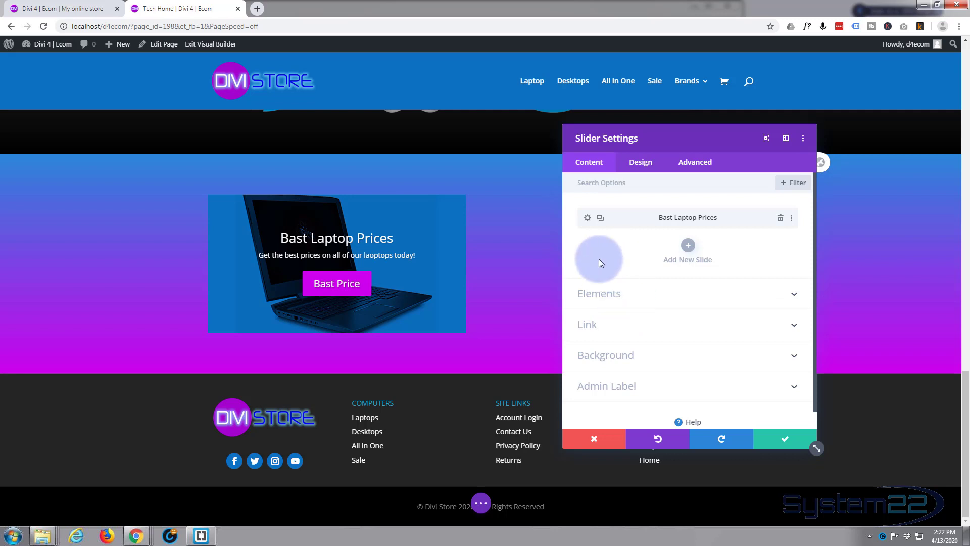
# Step: Duplicate the Bast Laptop Prices slide and replace the copy's background image with the open black laptop with a blue screen from the media library
pyautogui.click(600, 221)
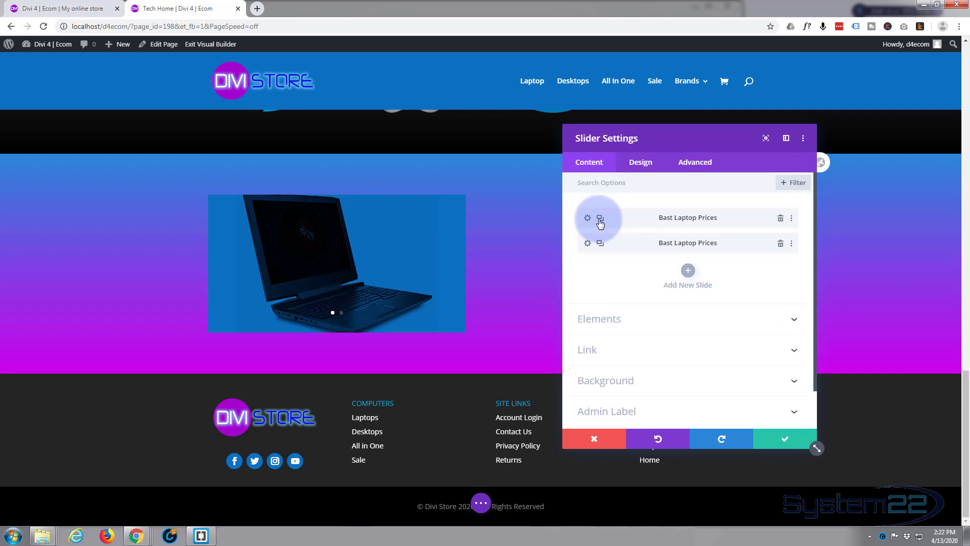
pyautogui.click(587, 243)
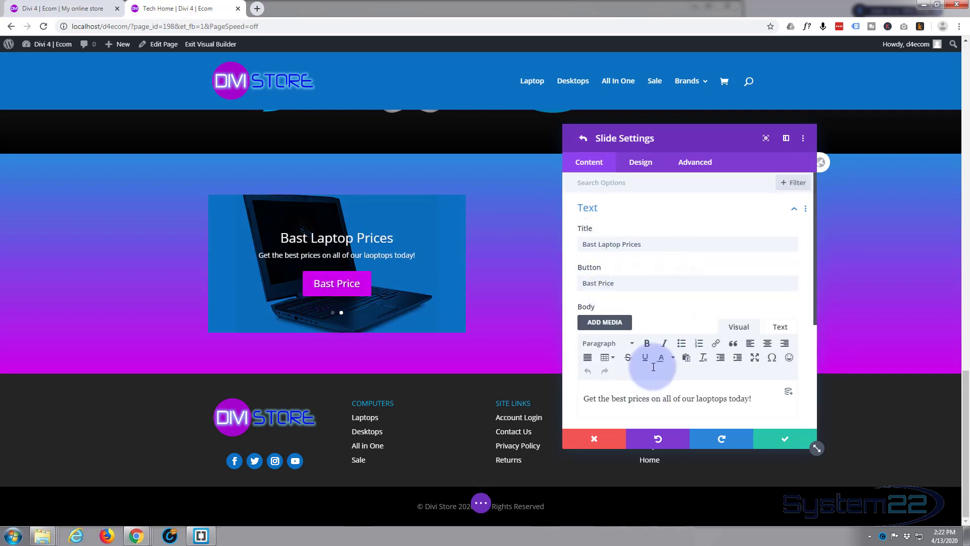
pyautogui.scroll(-4, 665, 307)
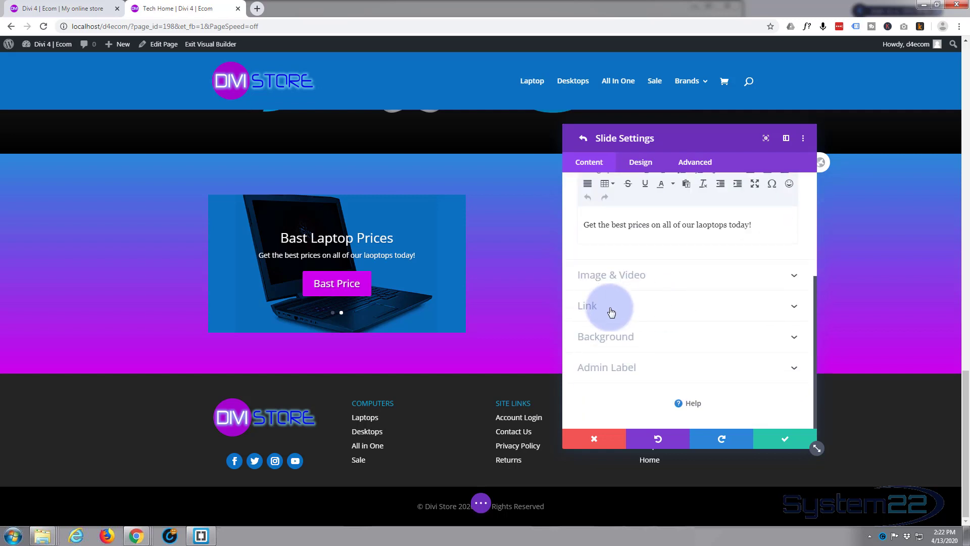
pyautogui.click(646, 336)
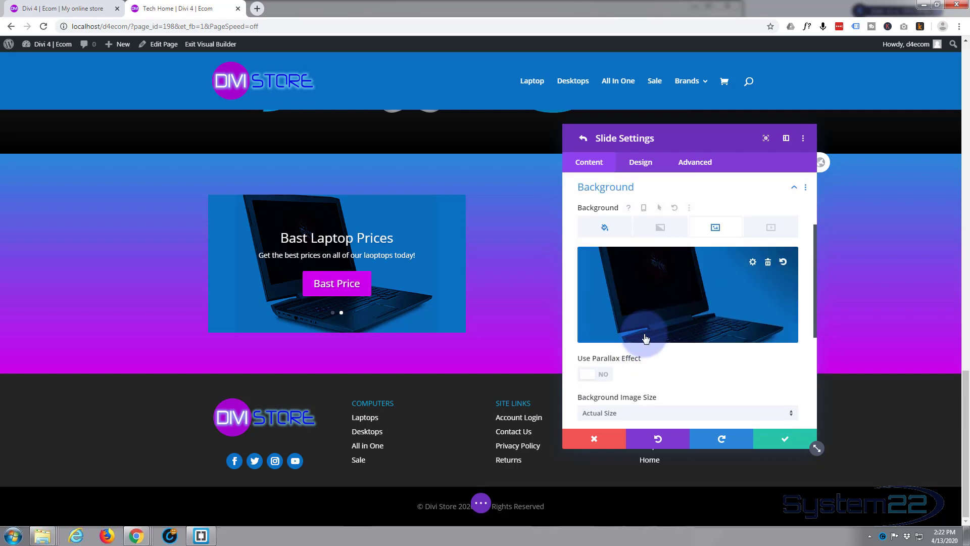
pyautogui.click(768, 263)
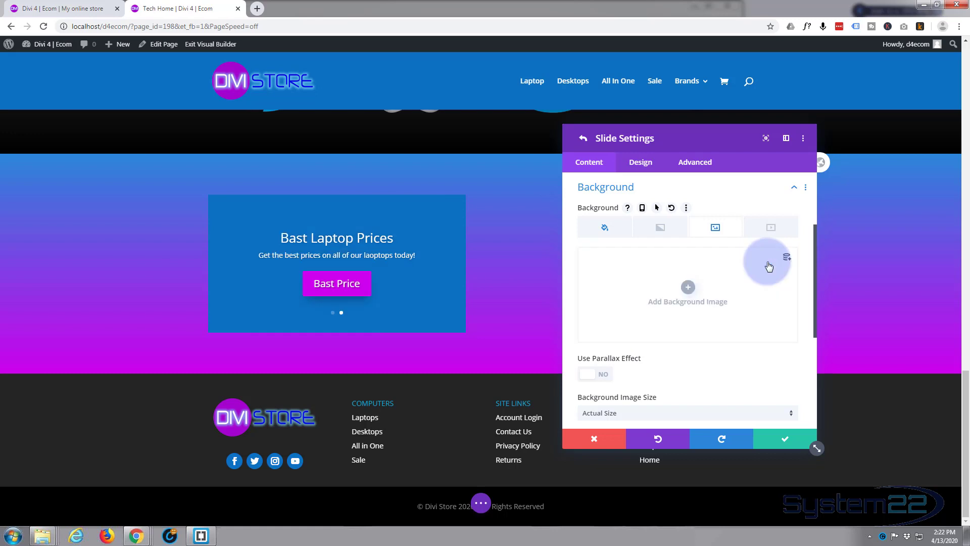
pyautogui.click(714, 287)
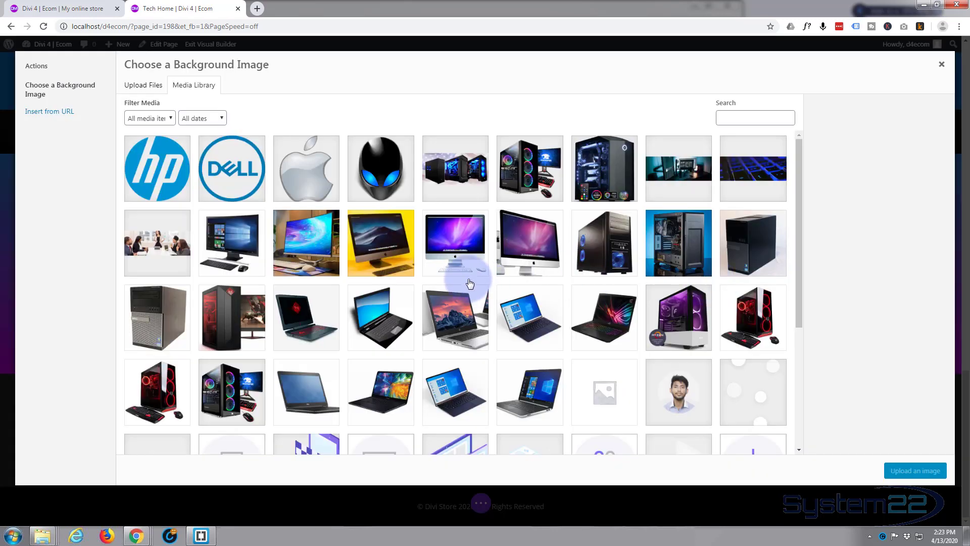
pyautogui.click(380, 314)
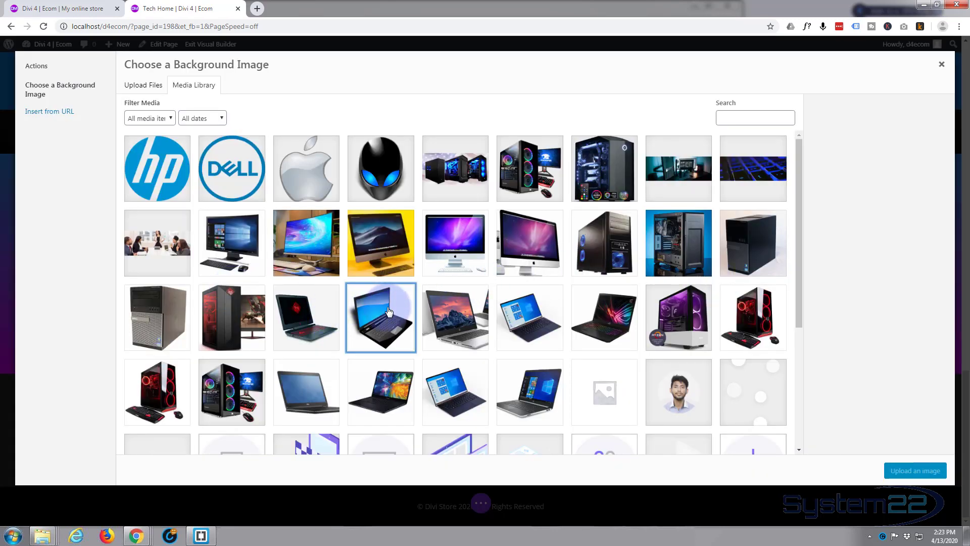
pyautogui.click(909, 471)
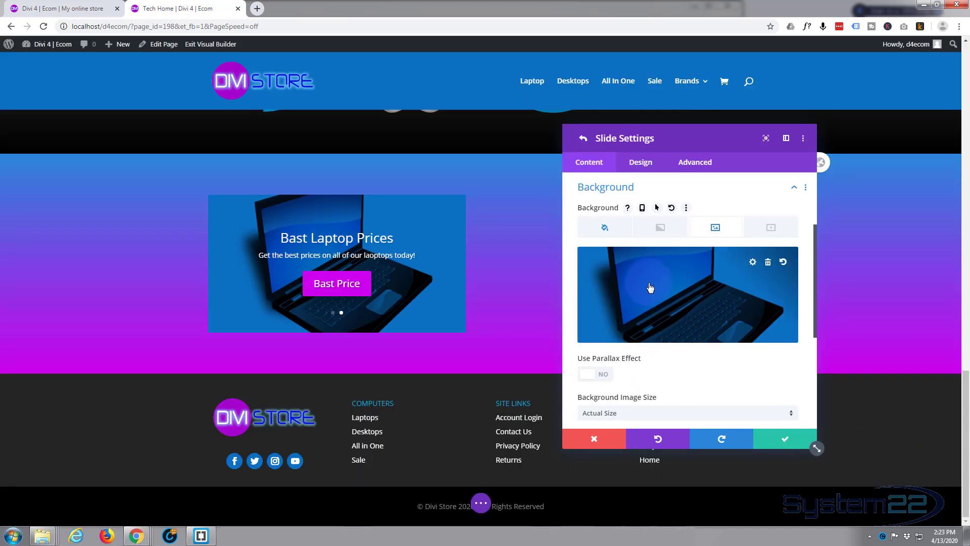
pyautogui.scroll(-2, 659, 323)
pyautogui.scroll(-5, 659, 321)
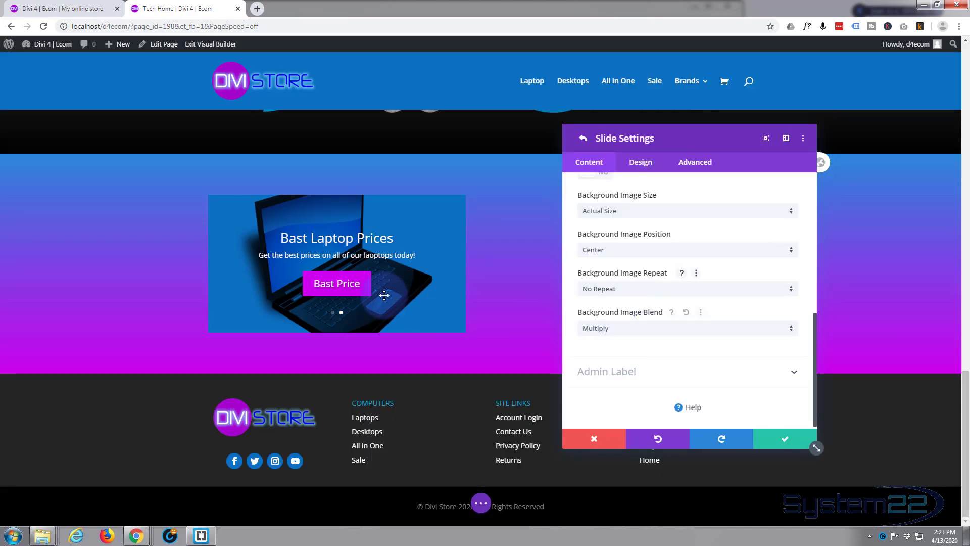
# Step: Save the last slide with its product link and return to the slider's list of slides
pyautogui.click(65, 9)
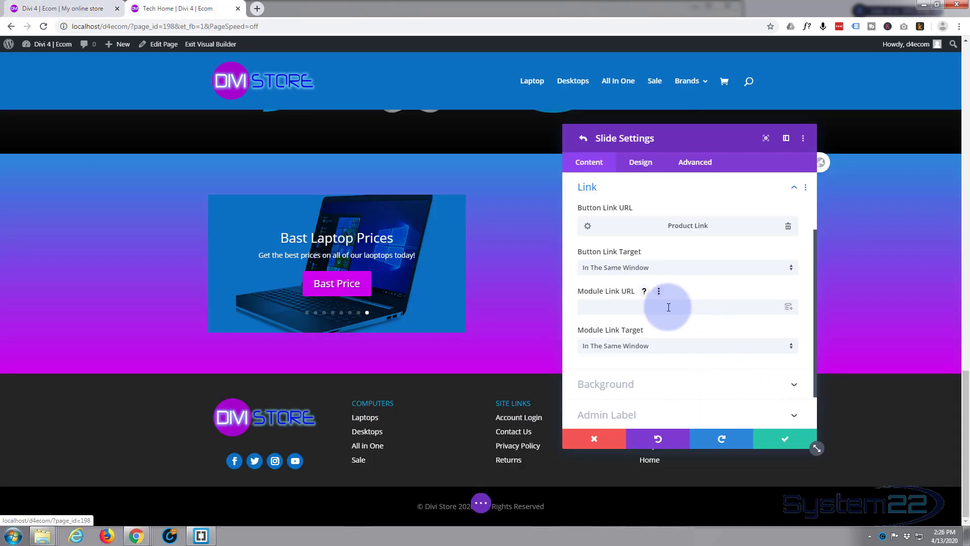
pyautogui.click(796, 446)
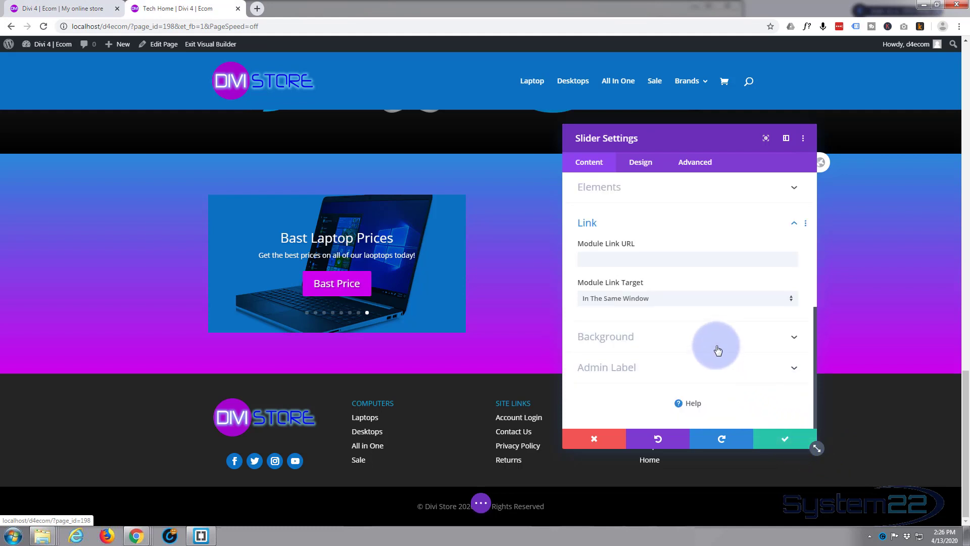
pyautogui.scroll(8, 697, 339)
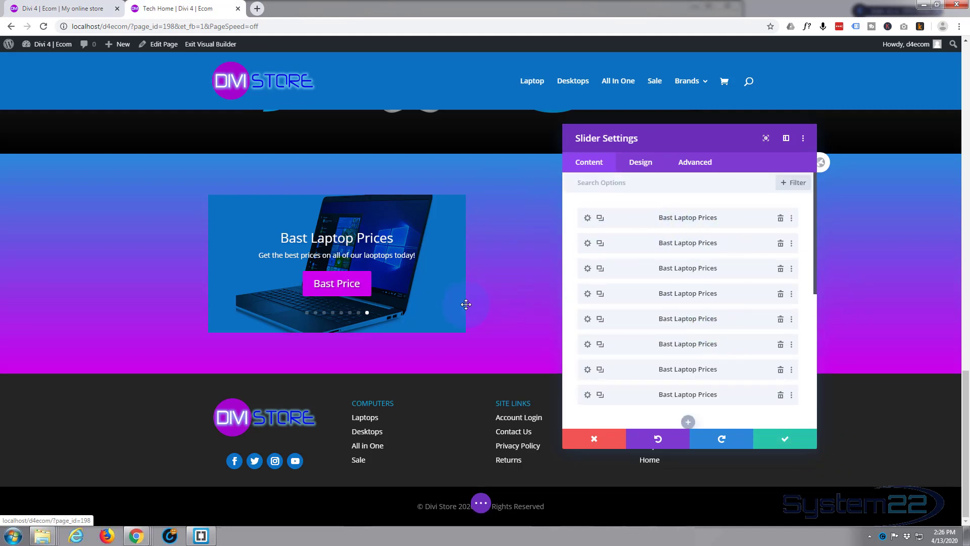
# Step: Enable automatic animation for the slider and set its speed to 5000 ms
pyautogui.click(641, 162)
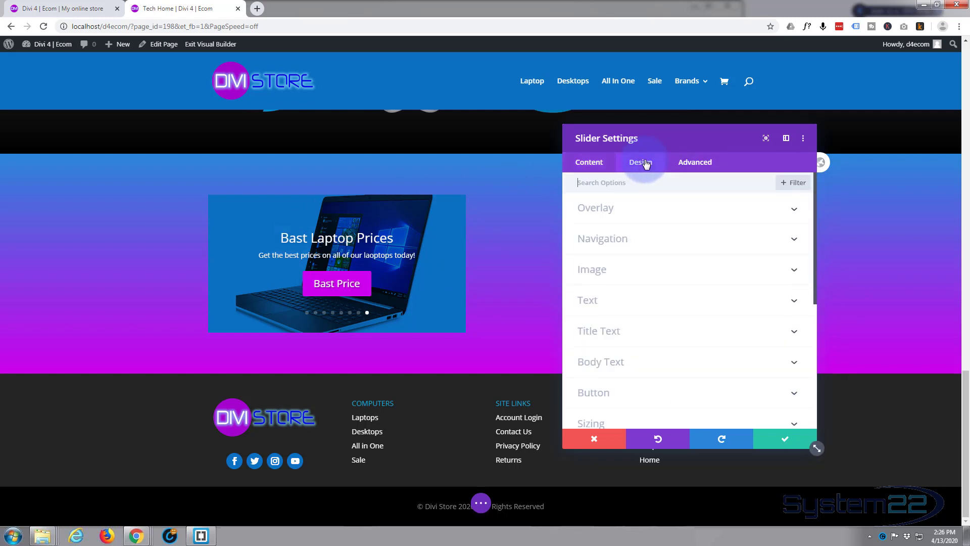
pyautogui.scroll(-2, 700, 368)
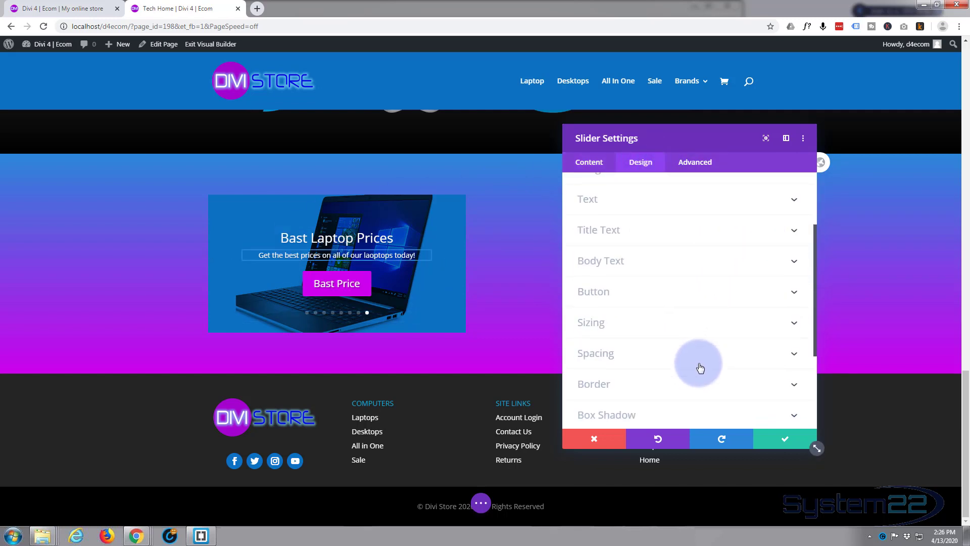
pyautogui.scroll(-2, 700, 367)
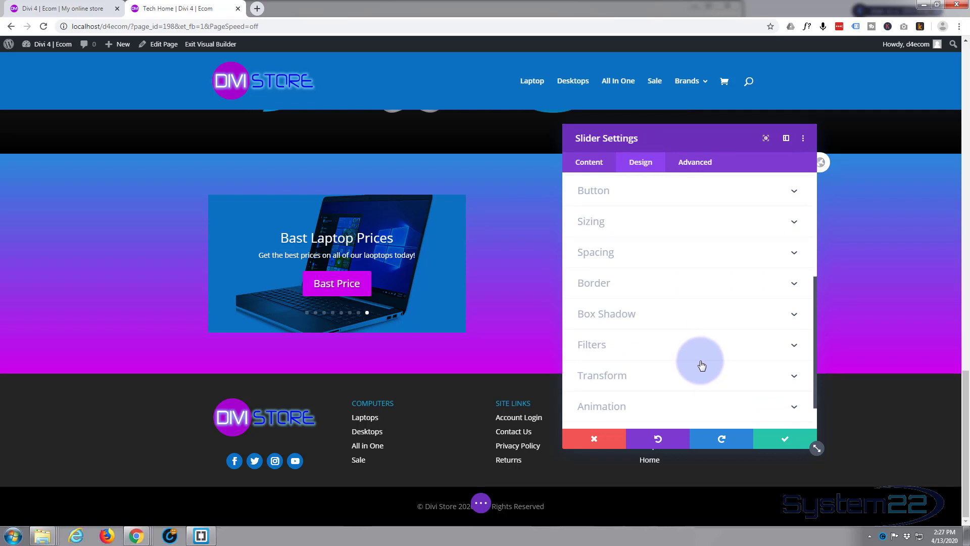
pyautogui.scroll(-1, 701, 365)
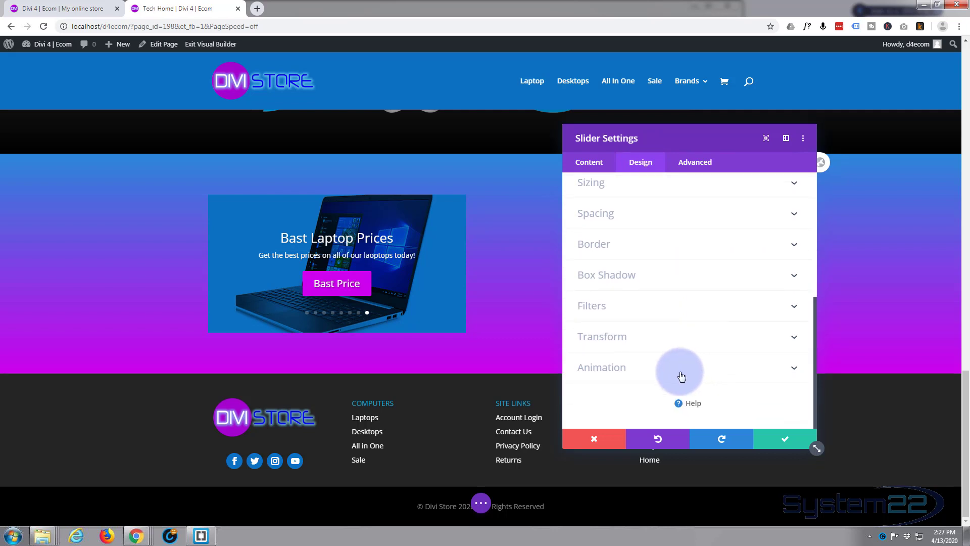
pyautogui.click(681, 375)
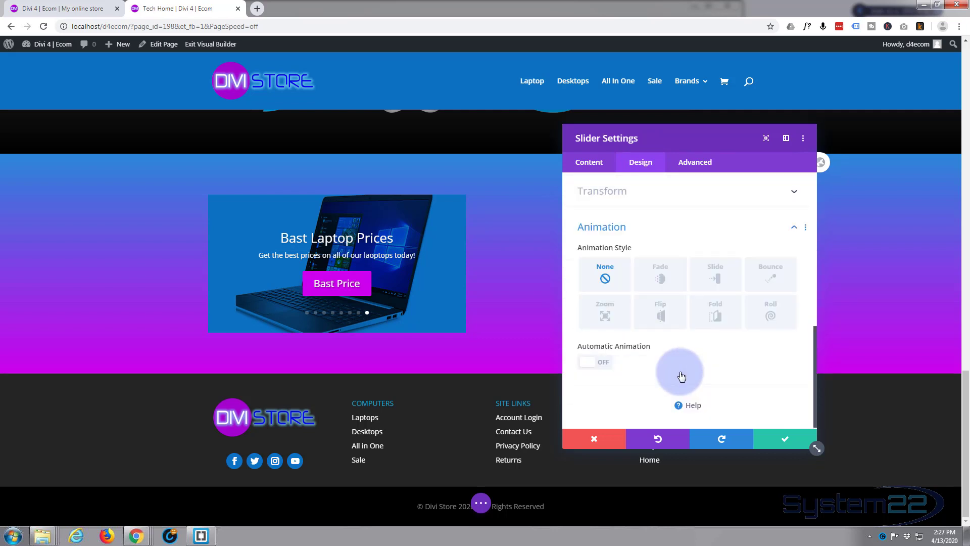
pyautogui.click(602, 364)
pyautogui.click(585, 403)
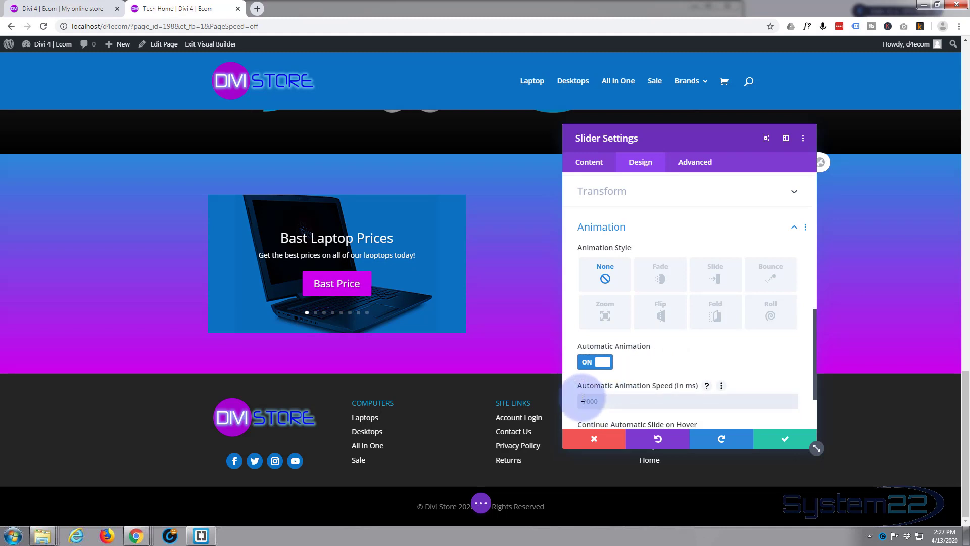
pyautogui.write('500')
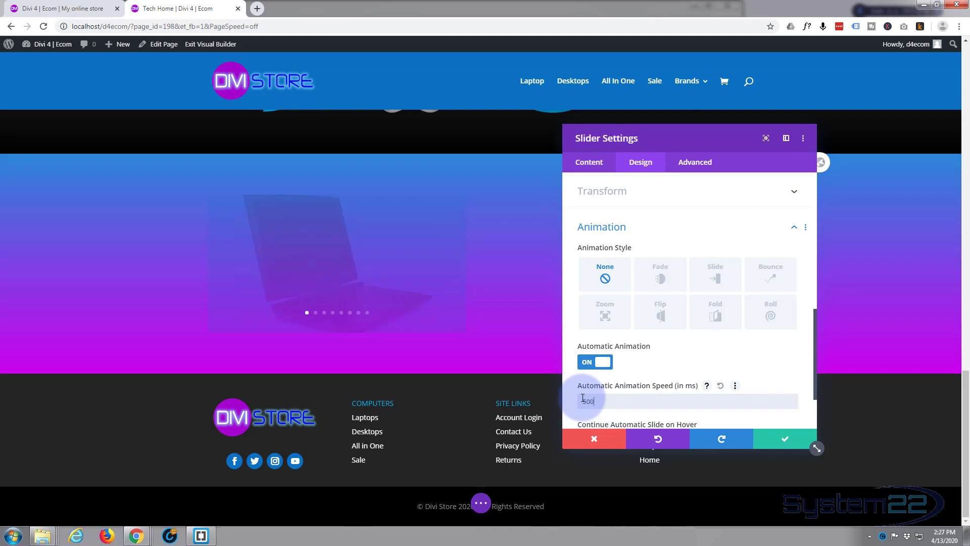
pyautogui.write('0')
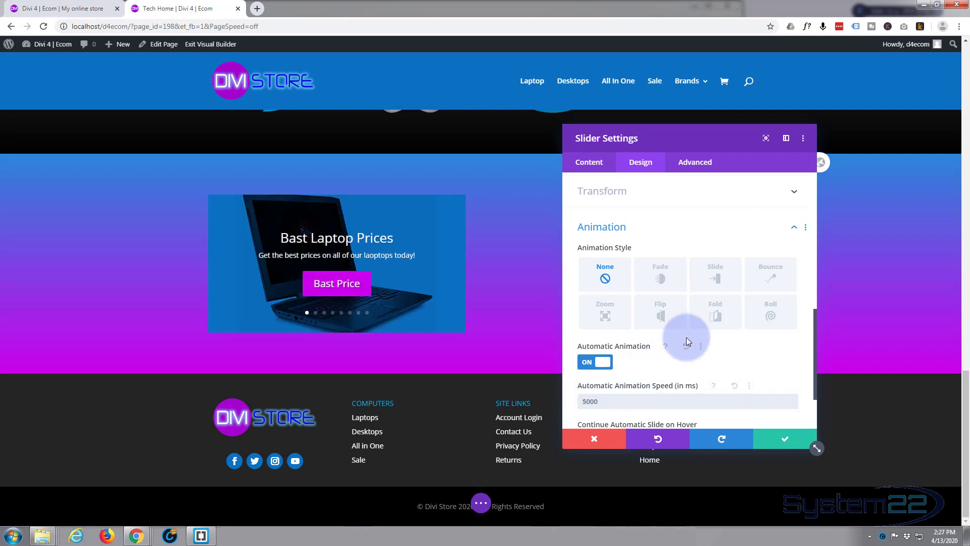
pyautogui.scroll(-2, 686, 338)
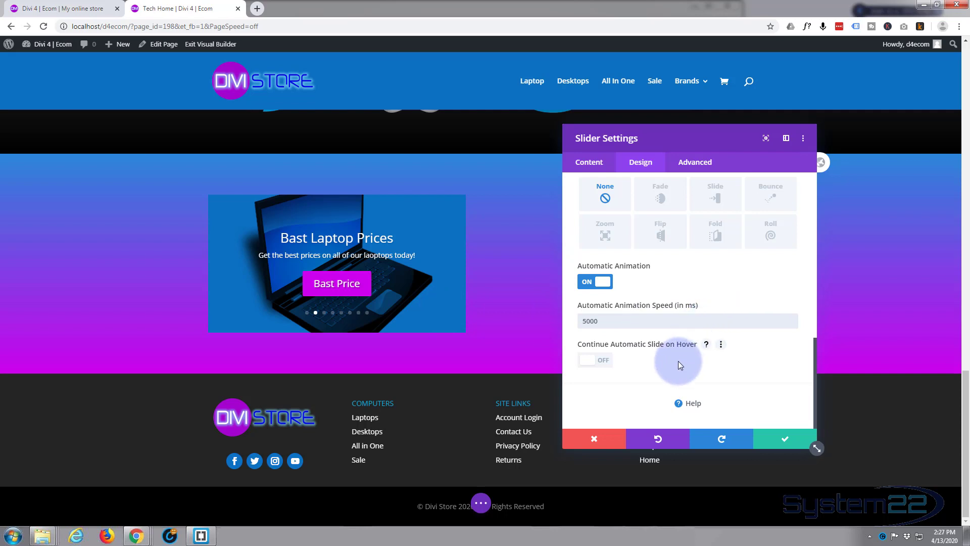
# Step: Apply the box shadow preset with a 12px vertical position and 18px blur to the slider and save its settings
pyautogui.scroll(5, 679, 360)
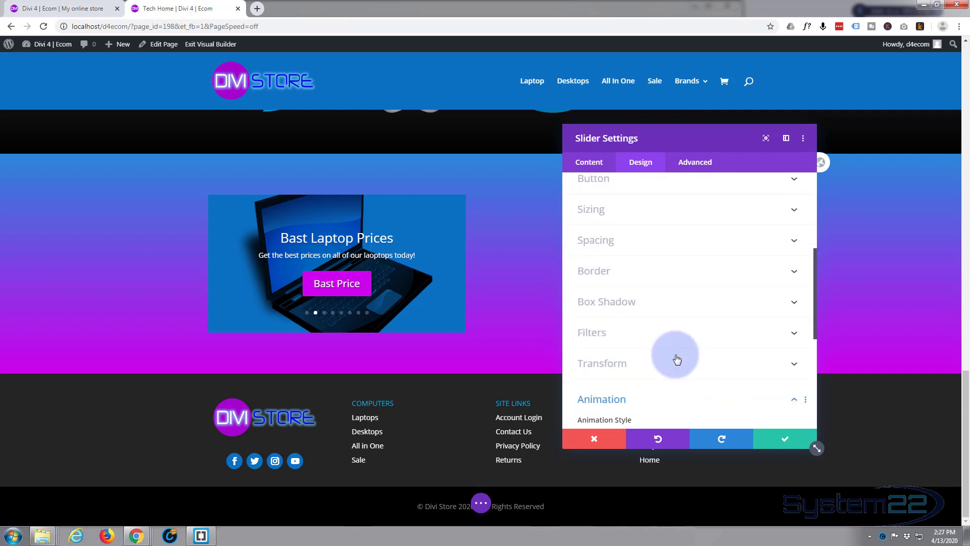
pyautogui.click(658, 303)
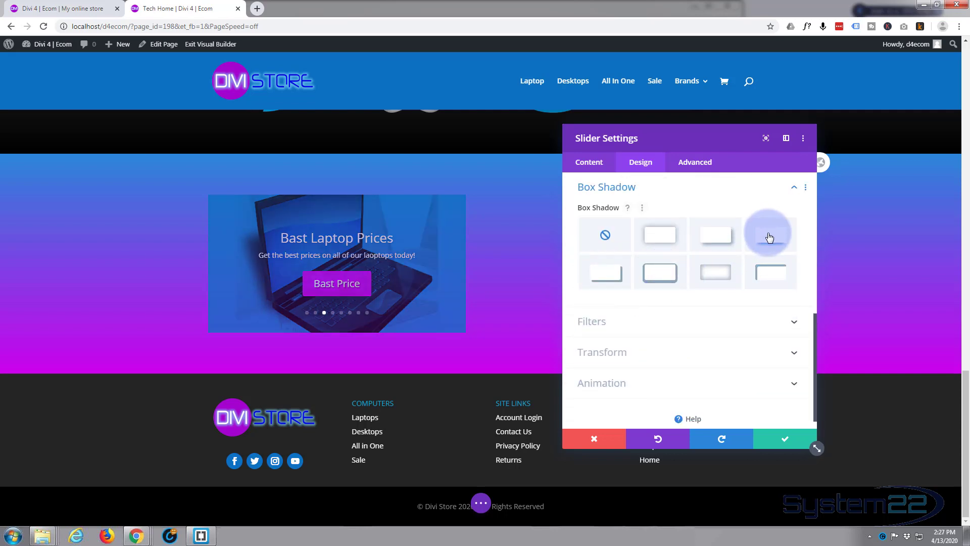
pyautogui.click(769, 235)
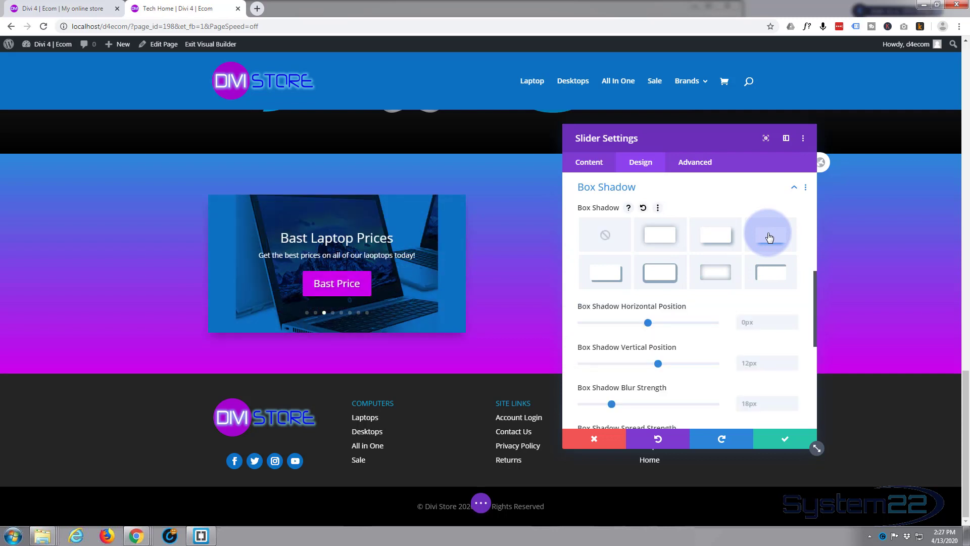
pyautogui.click(786, 443)
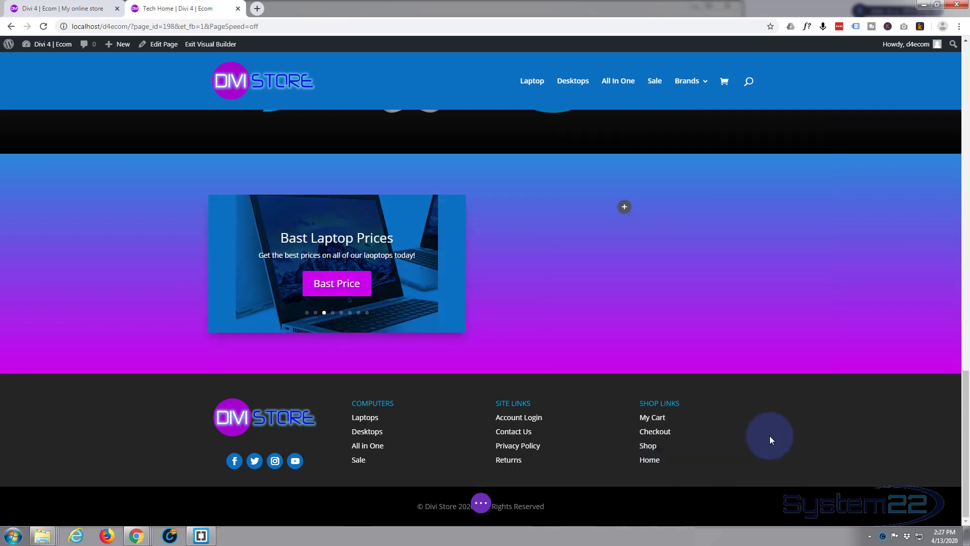
# Step: Insert a Shop module in the empty column beside the laptop slider
pyautogui.click(625, 208)
pyautogui.scroll(-2, 604, 291)
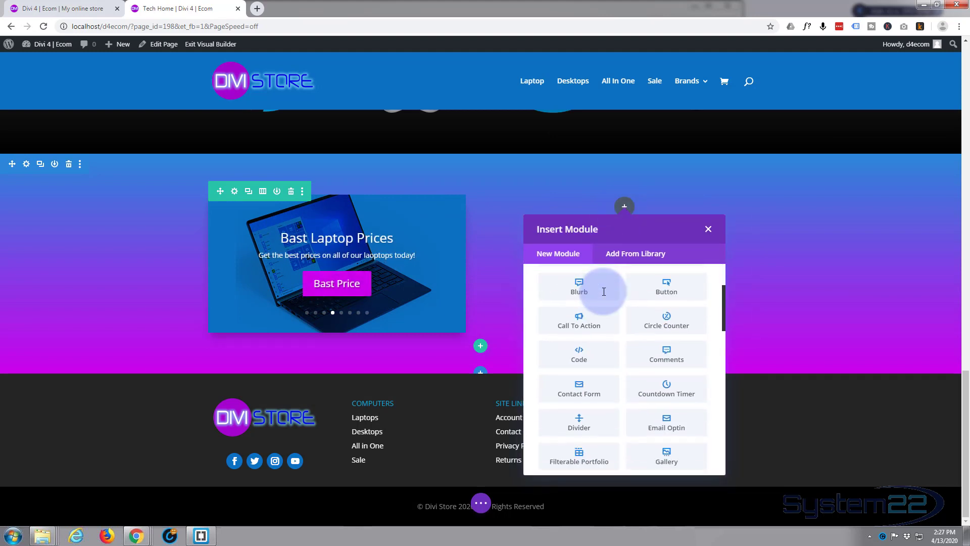
pyautogui.scroll(-7, 604, 292)
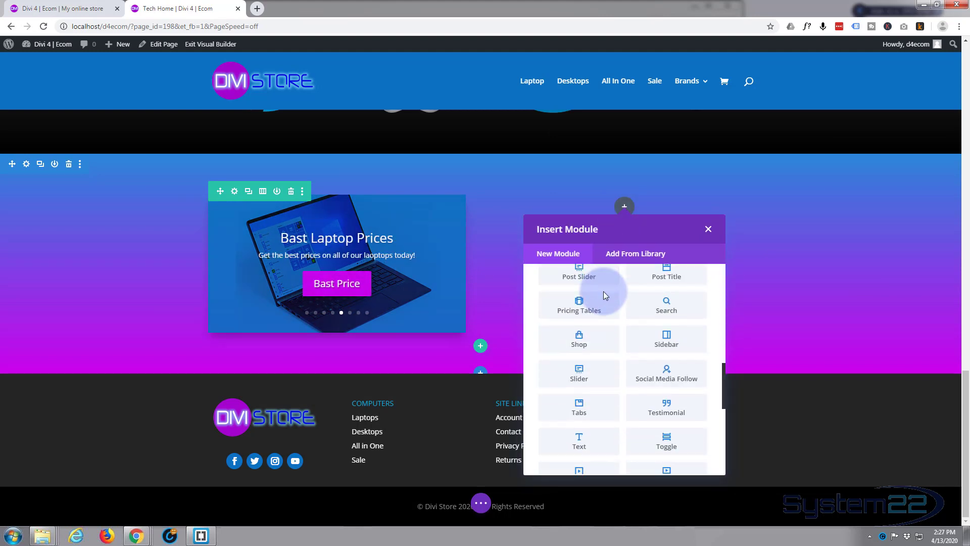
pyautogui.scroll(-4, 605, 295)
pyautogui.scroll(-1, 606, 295)
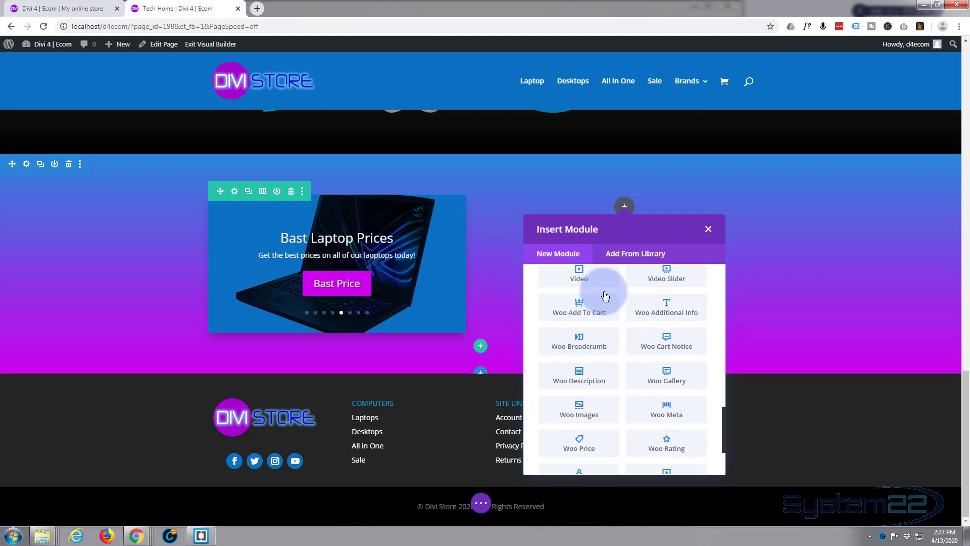
pyautogui.scroll(3, 605, 291)
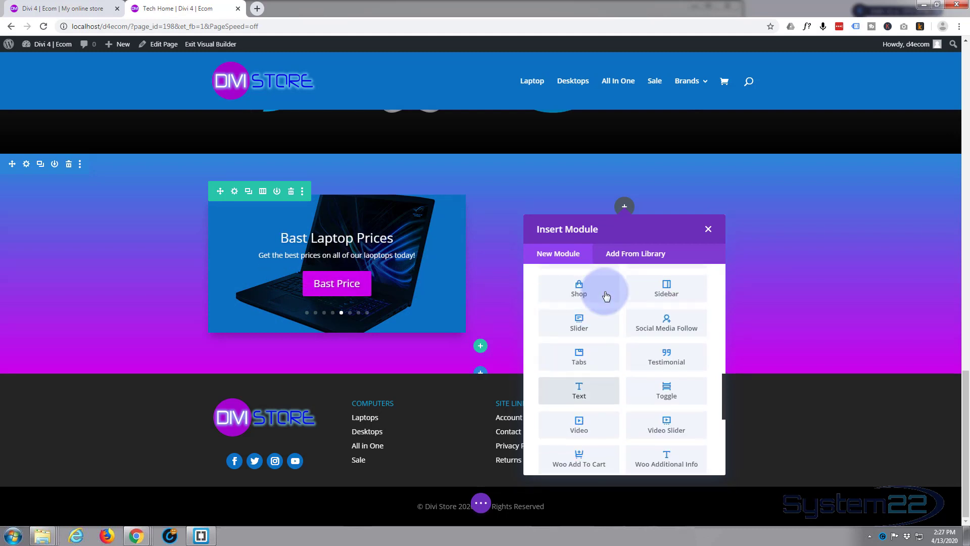
pyautogui.click(583, 289)
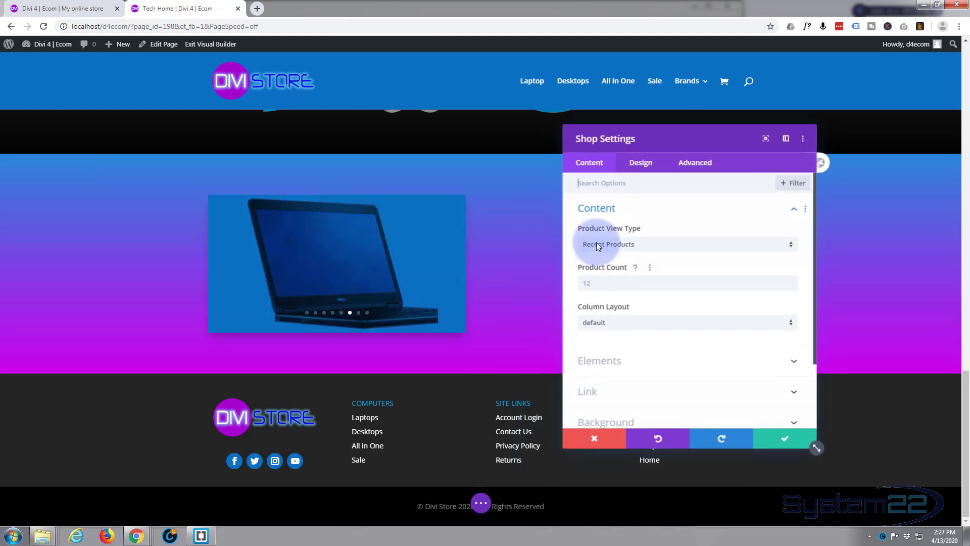
# Step: Set the shop's product view type to Product Category and include only the Laptop category
pyautogui.moveTo(672, 141); pyautogui.dragTo(257, 137)
pyautogui.click(256, 241)
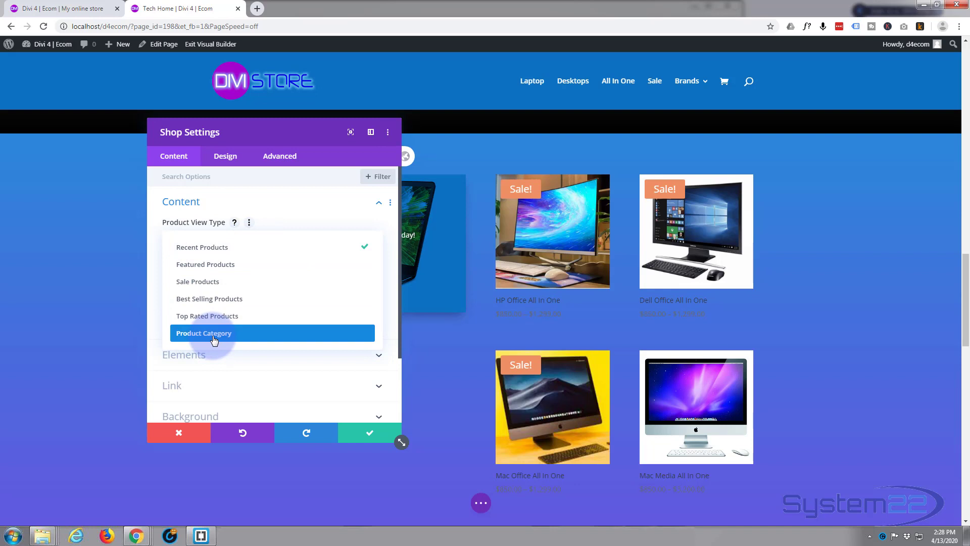
pyautogui.click(214, 333)
pyautogui.scroll(-2, 202, 357)
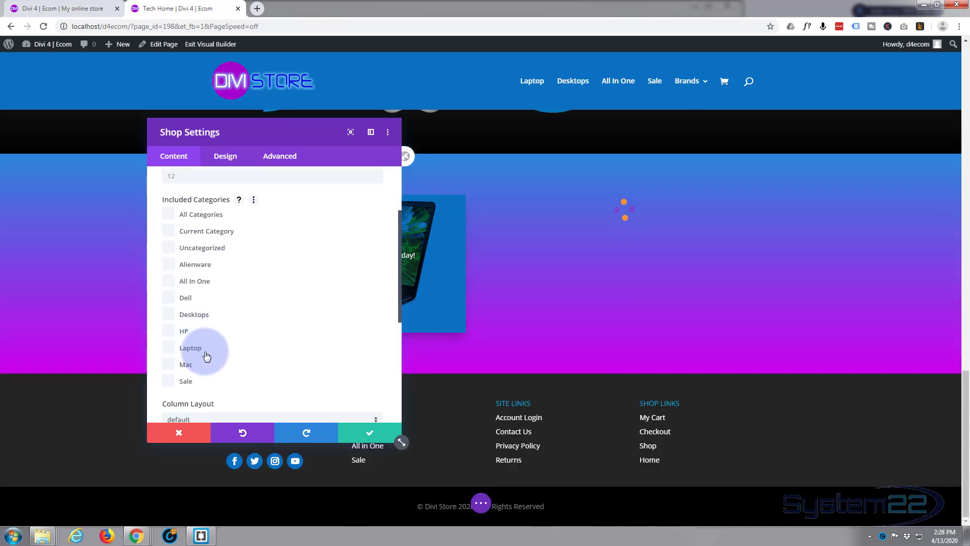
pyautogui.click(168, 348)
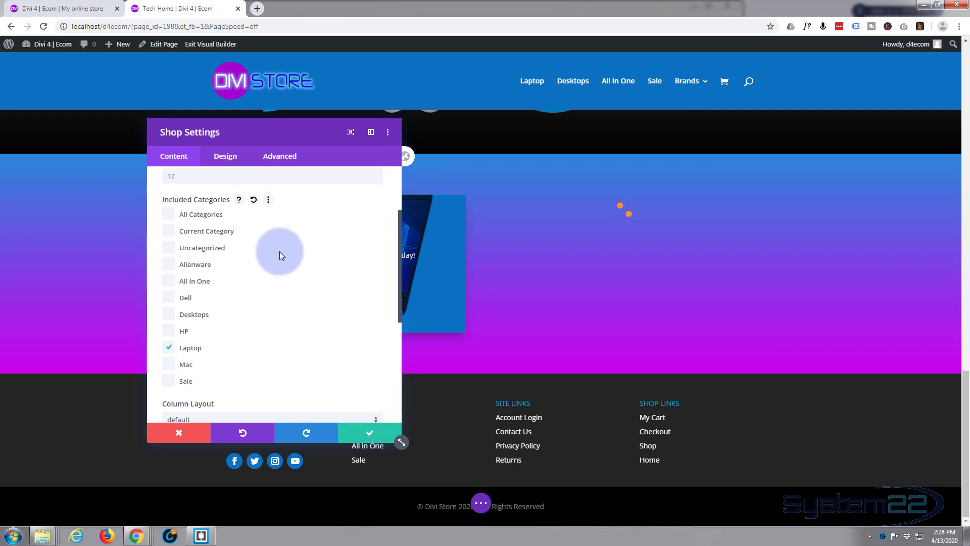
# Step: Limit the shop's product count to 8 and set its column layout to 4 Columns
pyautogui.scroll(-3, 272, 216)
pyautogui.scroll(3, 272, 216)
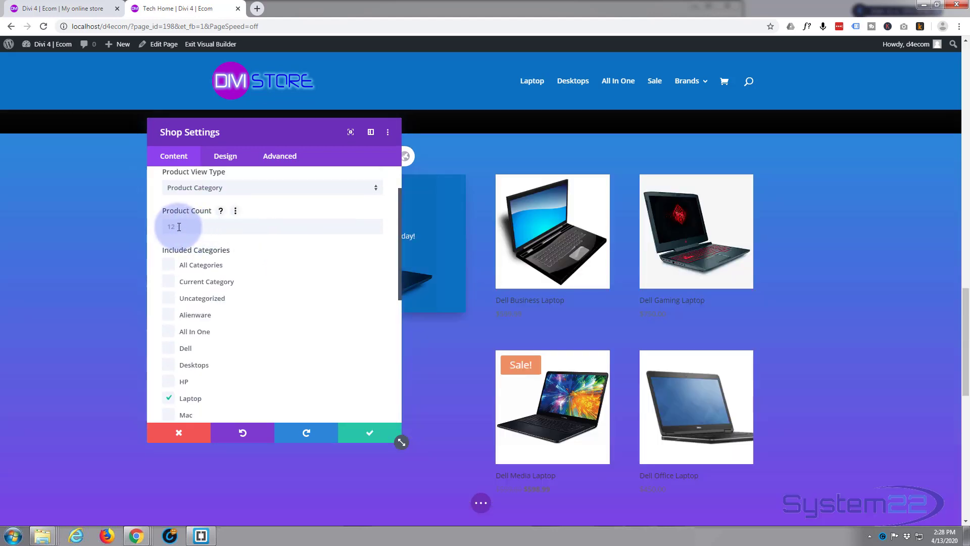
pyautogui.click(169, 227)
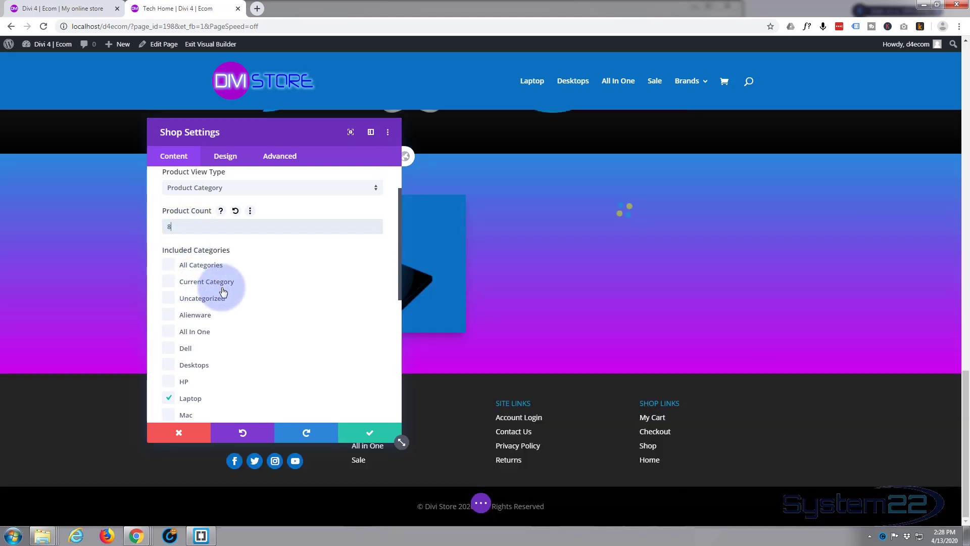
pyautogui.scroll(1, 223, 289)
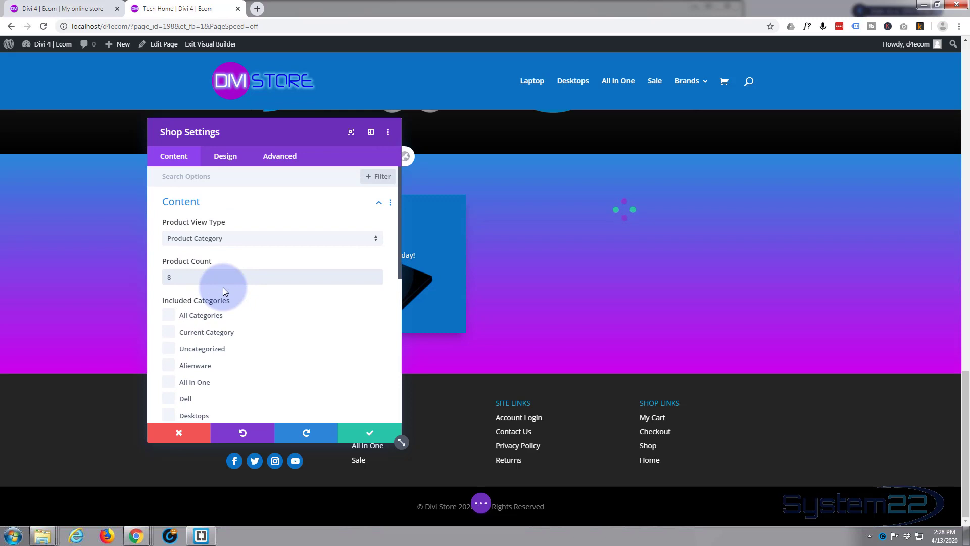
pyautogui.scroll(-5, 222, 287)
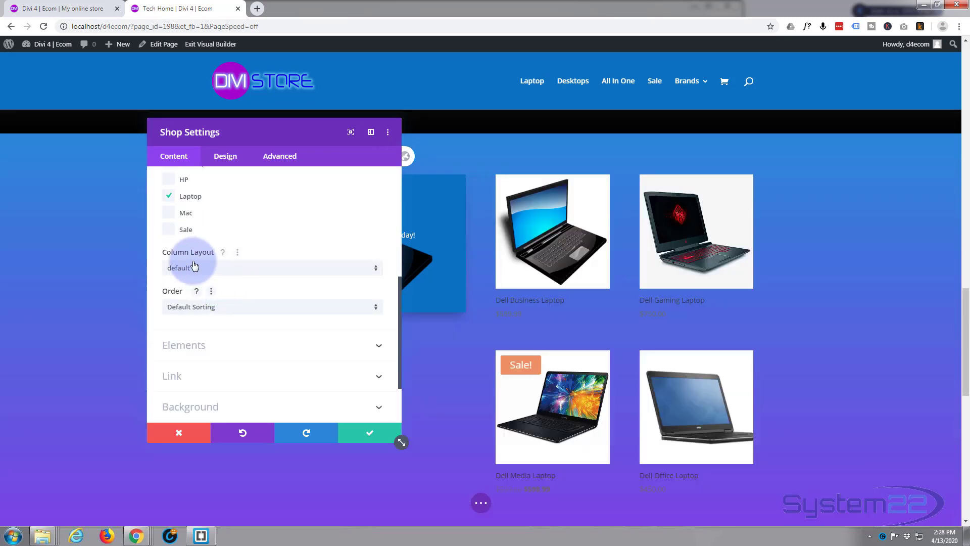
pyautogui.click(216, 268)
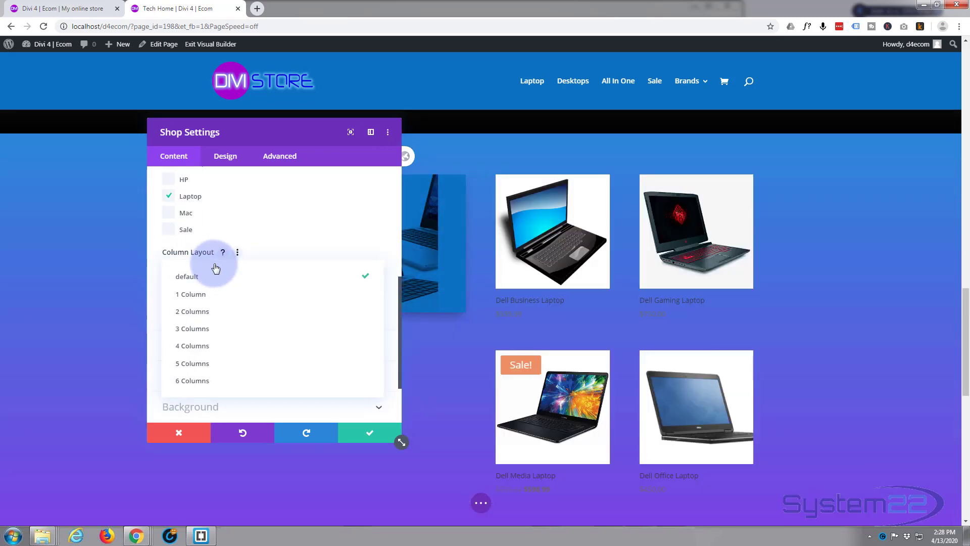
pyautogui.click(194, 348)
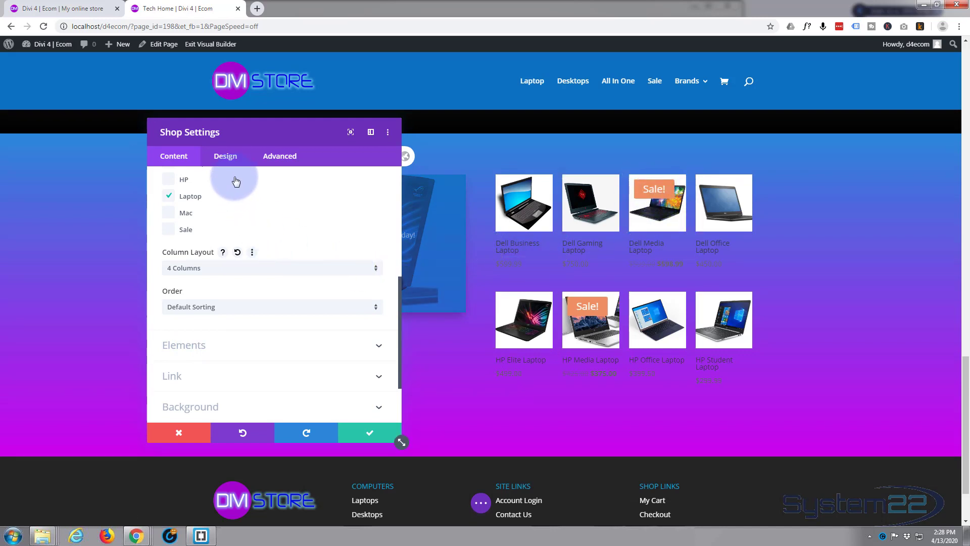
# Step: Set the shop's product title text and price text colors to black
pyautogui.click(231, 160)
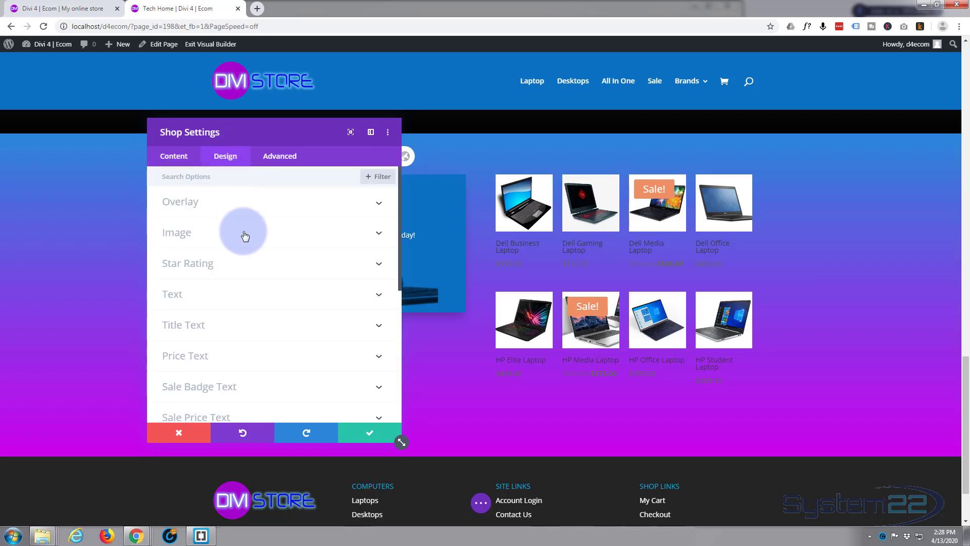
pyautogui.click(249, 327)
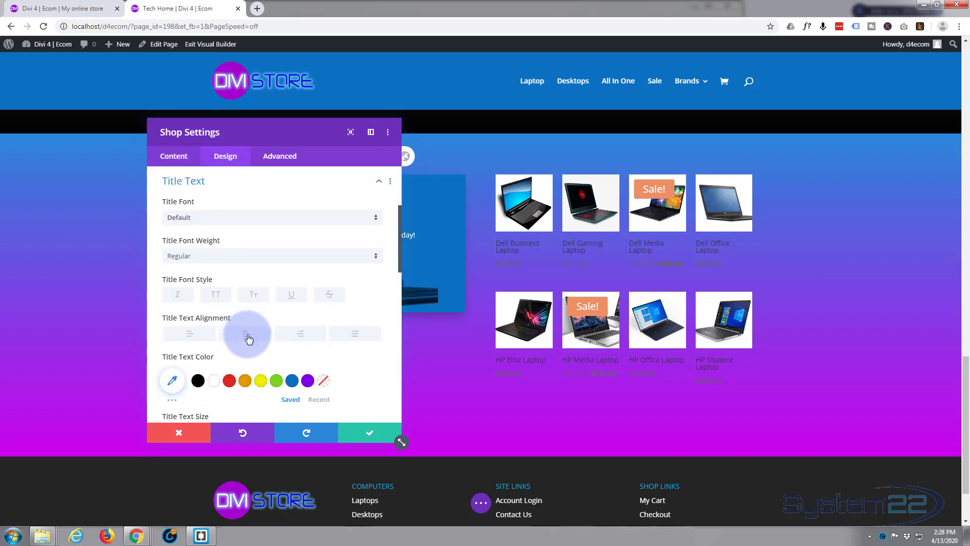
pyautogui.click(200, 382)
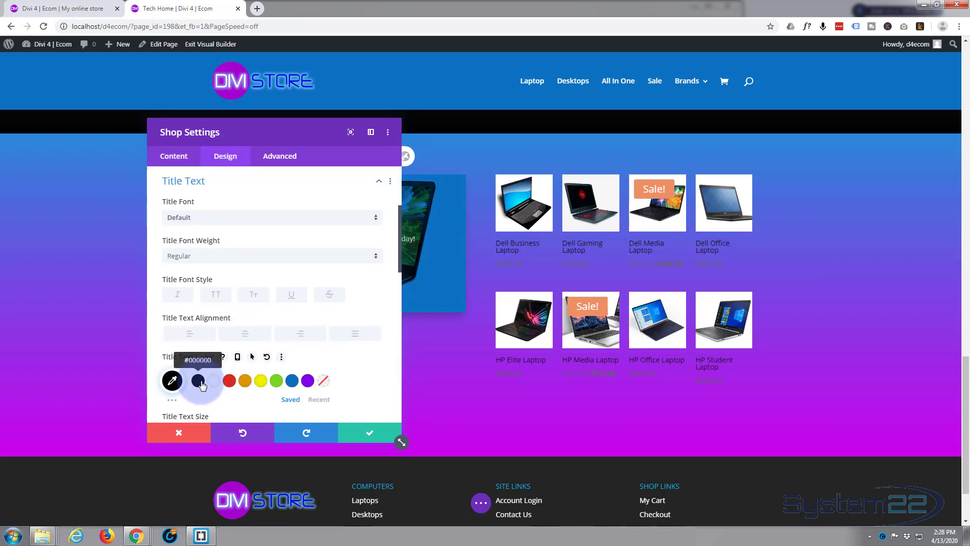
pyautogui.scroll(-5, 244, 322)
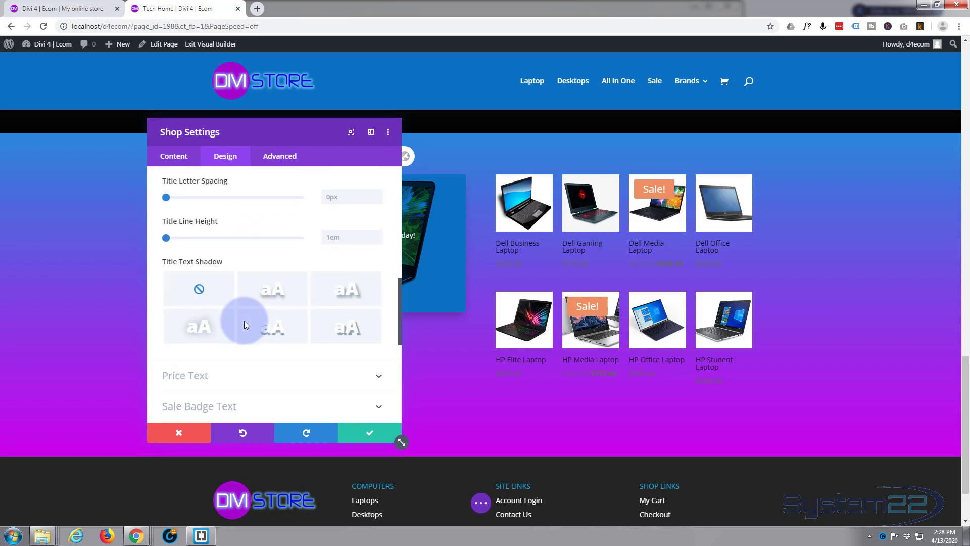
pyautogui.scroll(-3, 244, 320)
pyautogui.click(257, 248)
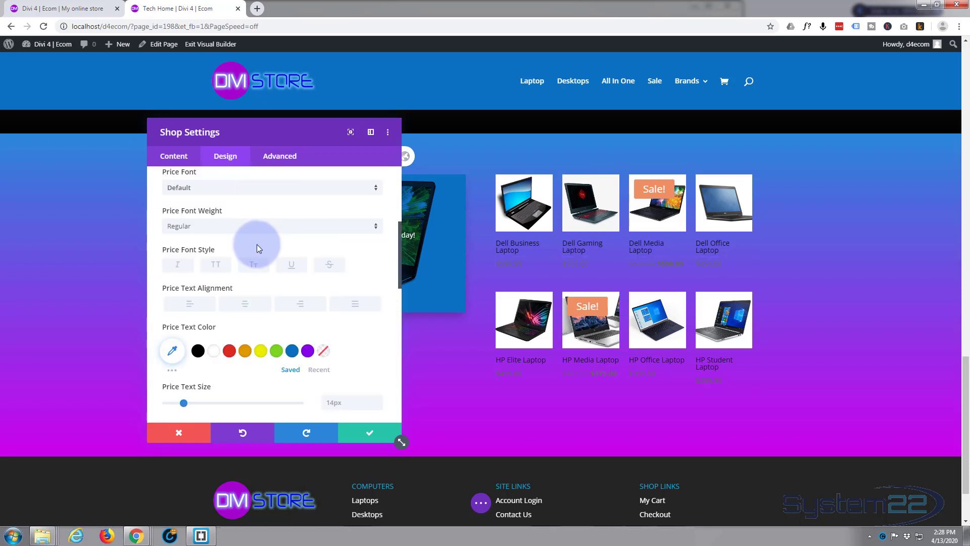
pyautogui.click(199, 380)
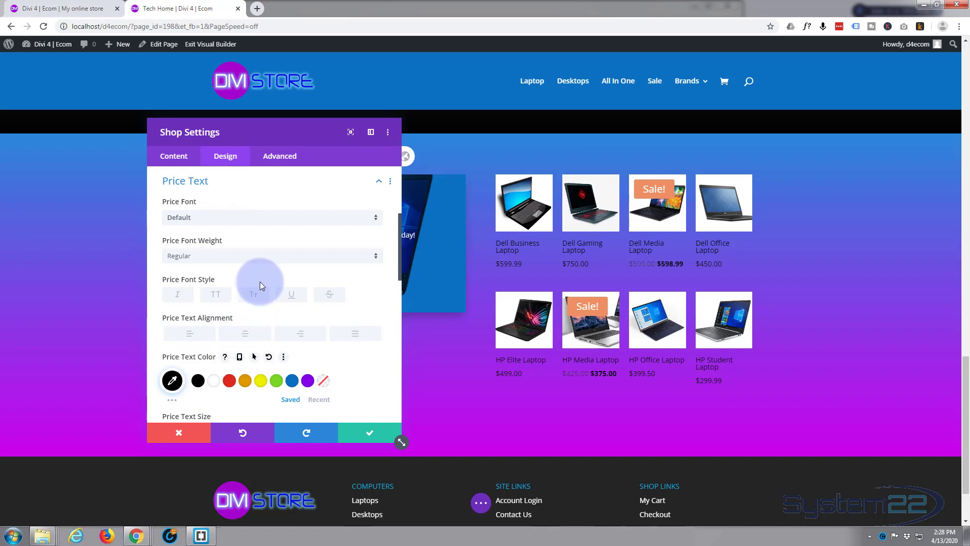
# Step: Set the shop's sale badge color to #cd00ed
pyautogui.scroll(-3, 259, 281)
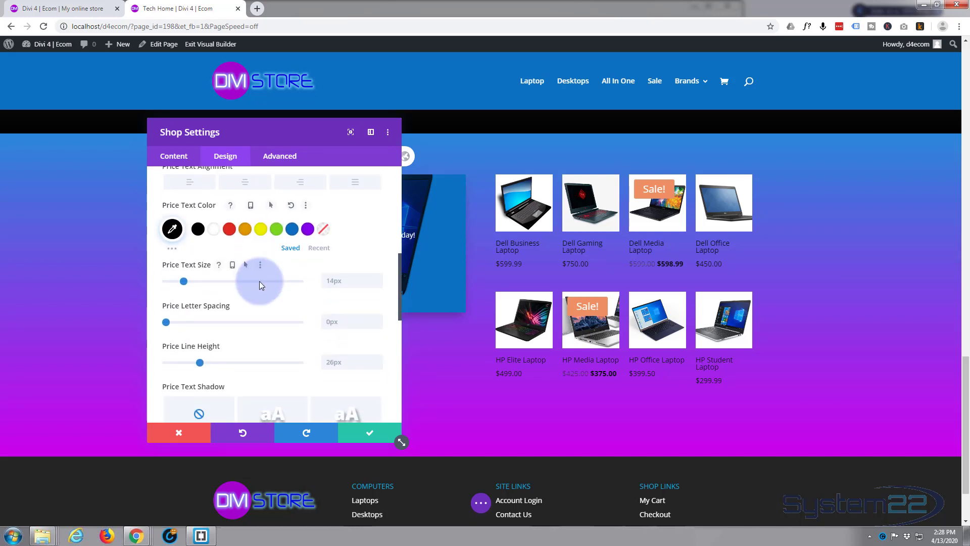
pyautogui.scroll(-5, 260, 281)
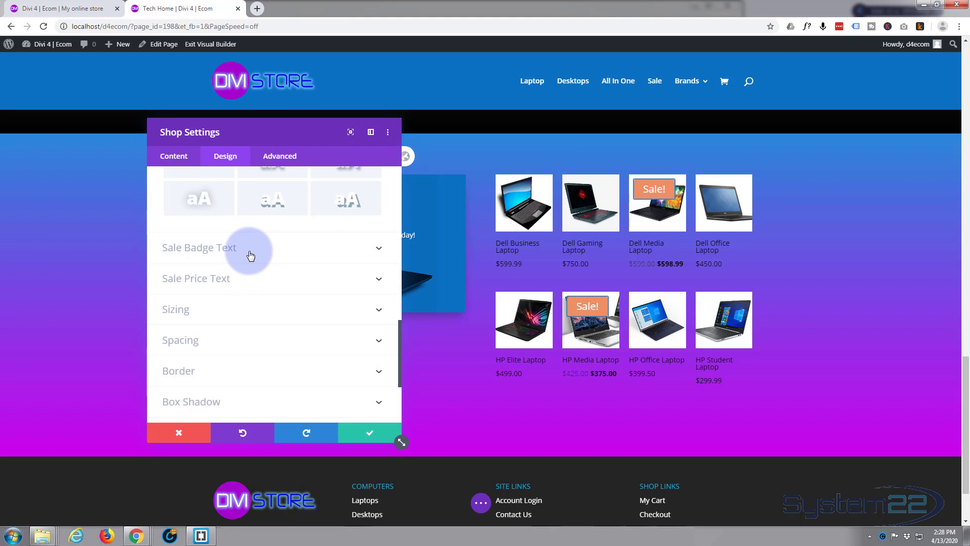
pyautogui.click(251, 255)
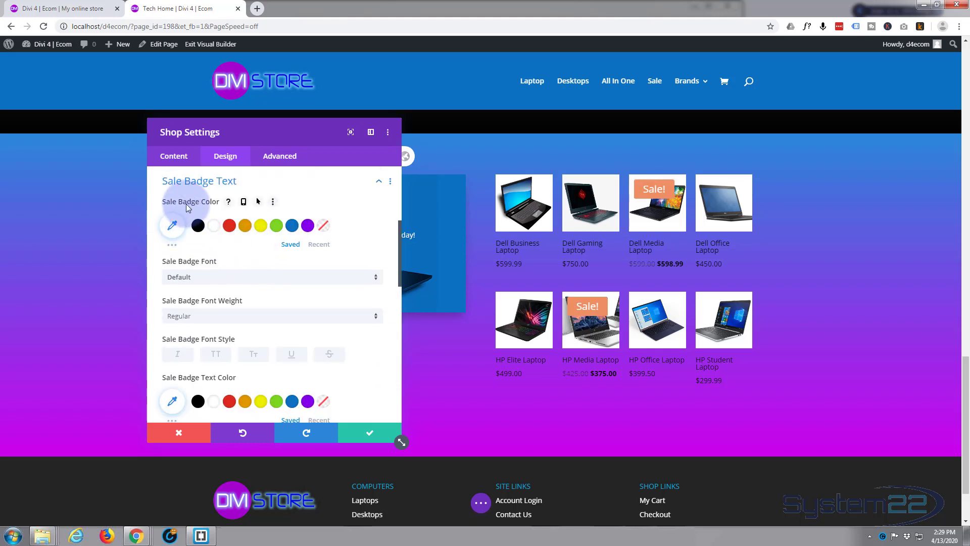
pyautogui.click(172, 234)
pyautogui.write('#cd0ded')
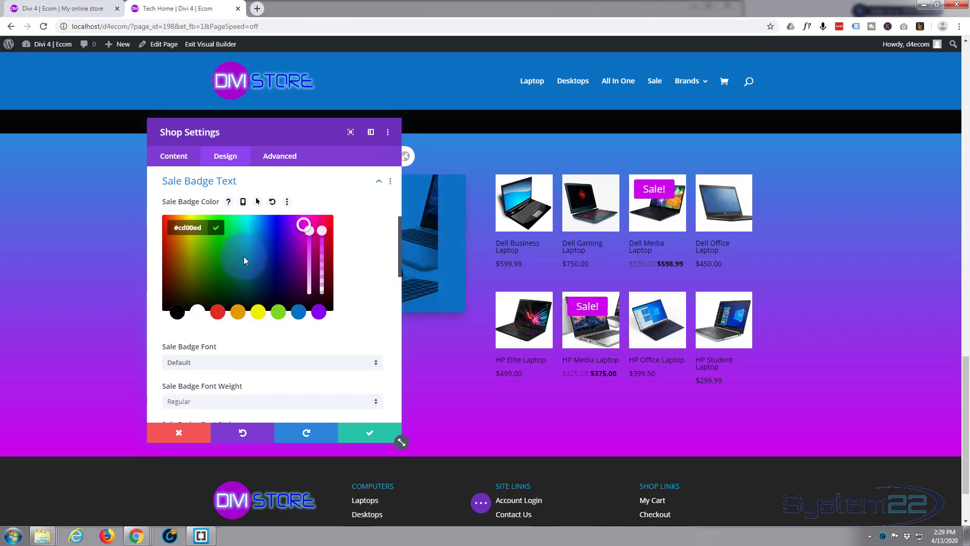
# Step: Reduce the sale badge's text size to 13px and its line height to 1.1em
pyautogui.scroll(-2, 243, 256)
pyautogui.scroll(-1, 245, 257)
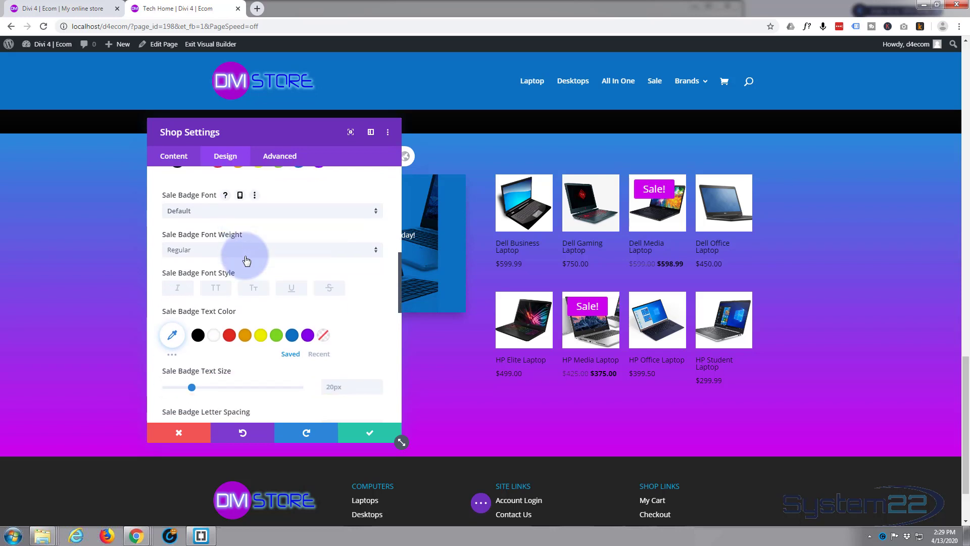
pyautogui.scroll(-2, 248, 298)
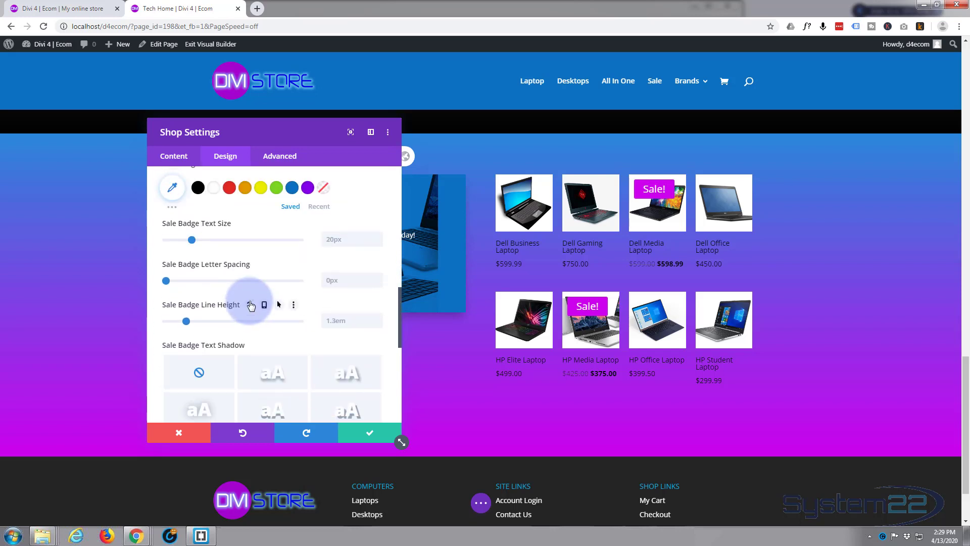
pyautogui.moveTo(191, 286); pyautogui.dragTo(185, 287)
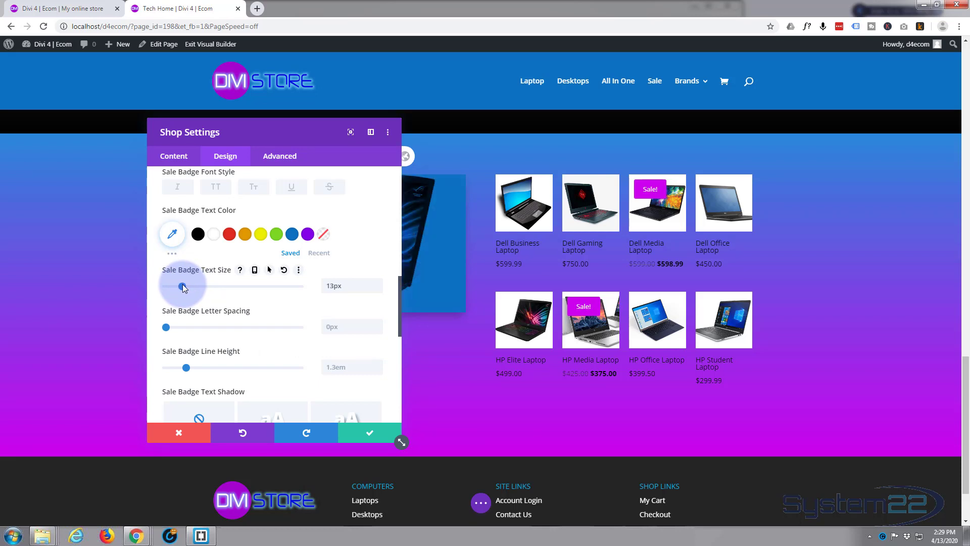
pyautogui.scroll(-1, 219, 298)
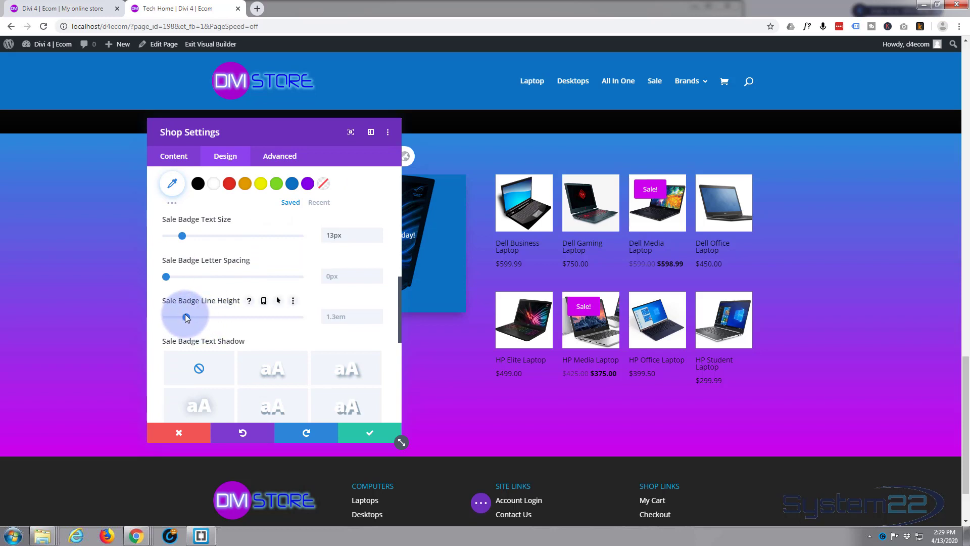
pyautogui.moveTo(186, 317); pyautogui.dragTo(179, 318)
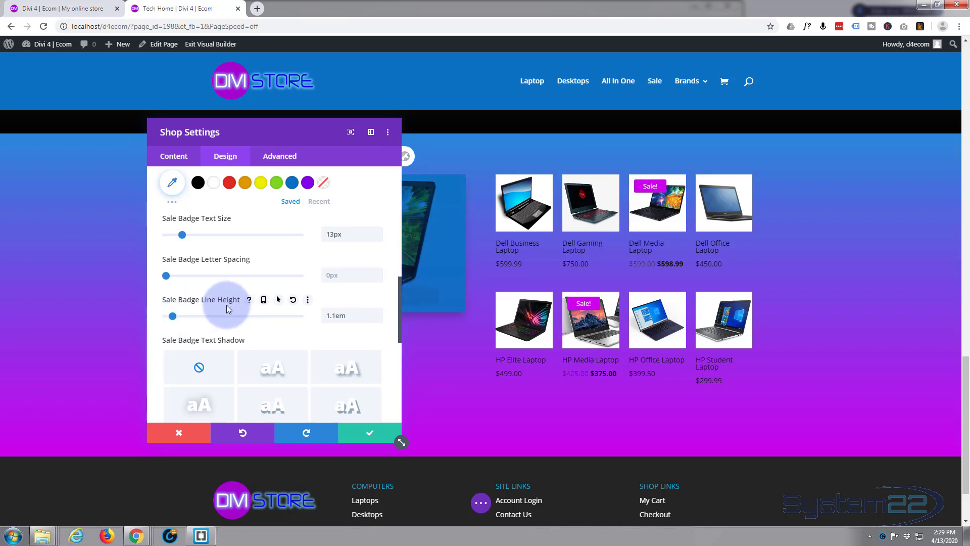
# Step: Apply the text shadow preset with 0em horizontal length, 0.1em vertical length and 0.1em blur to the sale badge
pyautogui.scroll(-3, 226, 313)
pyautogui.click(274, 272)
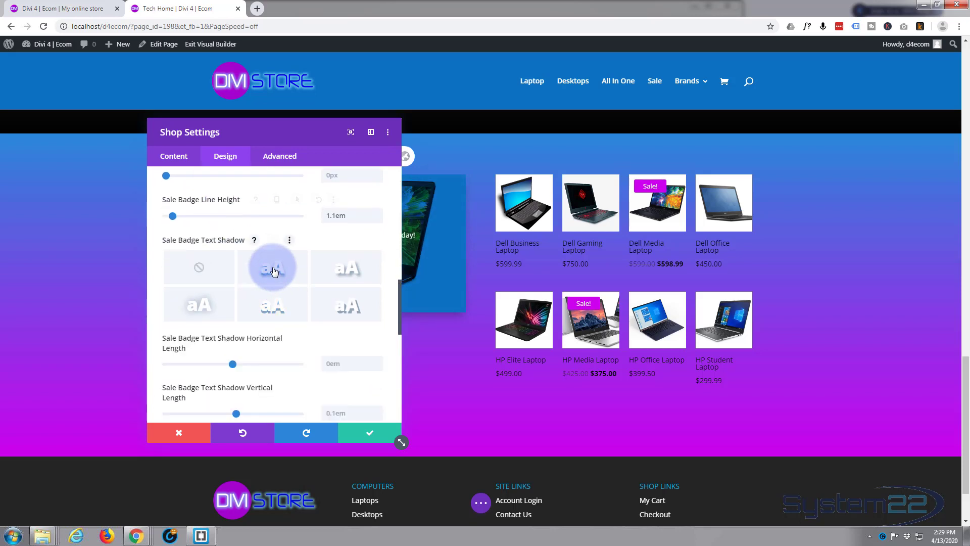
pyautogui.scroll(-1, 288, 279)
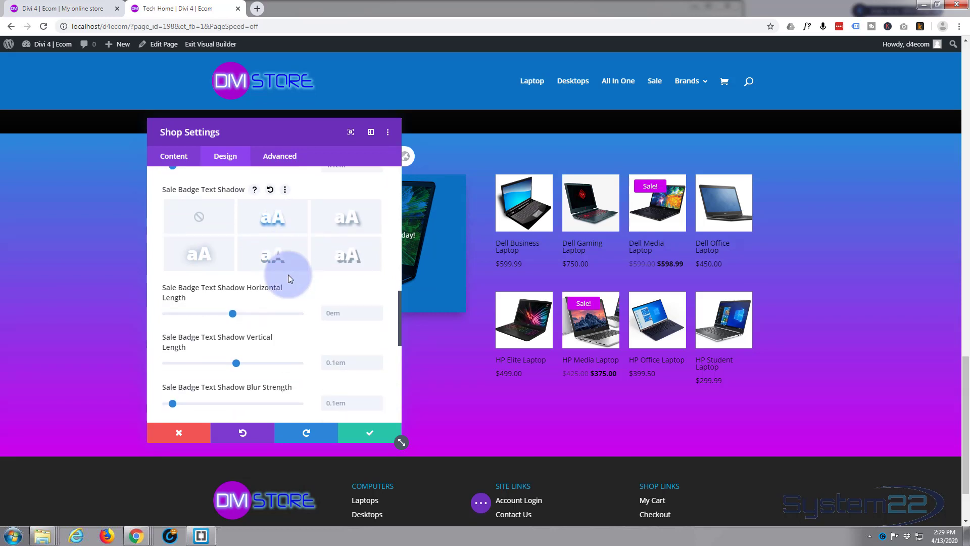
# Step: Apply the box shadow preset that falls below the image to the shop's product images and save the shop settings
pyautogui.scroll(-3, 289, 279)
pyautogui.scroll(-1, 289, 279)
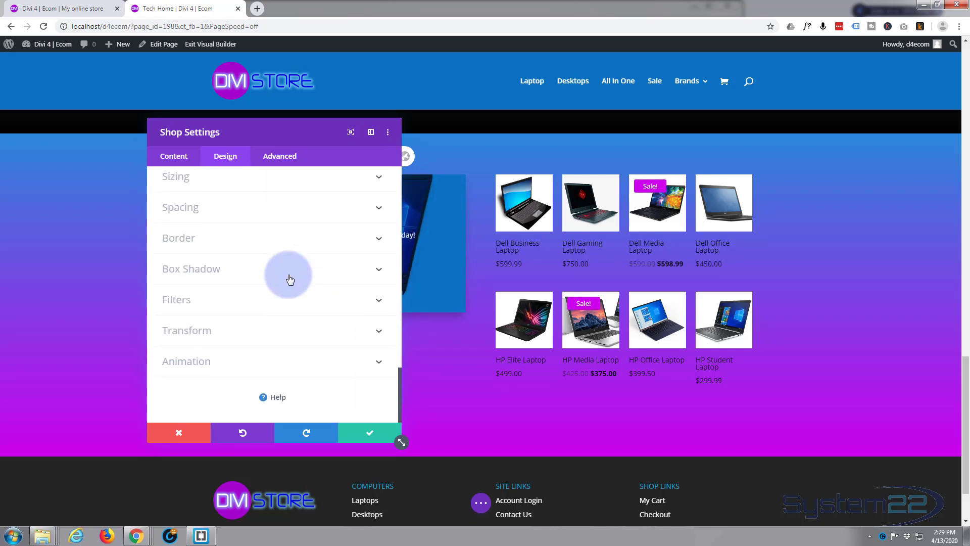
pyautogui.scroll(10, 290, 280)
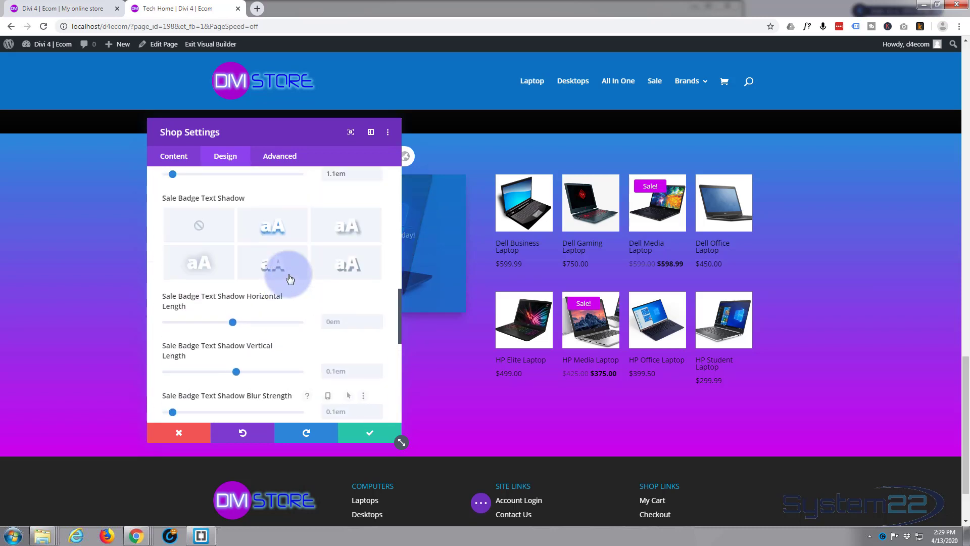
pyautogui.scroll(10, 288, 274)
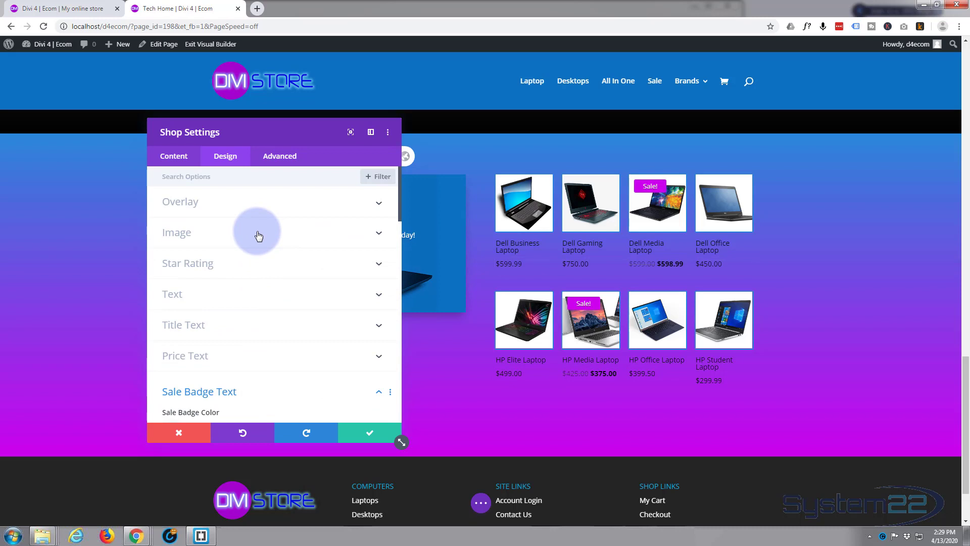
pyautogui.click(259, 235)
pyautogui.scroll(-5, 254, 269)
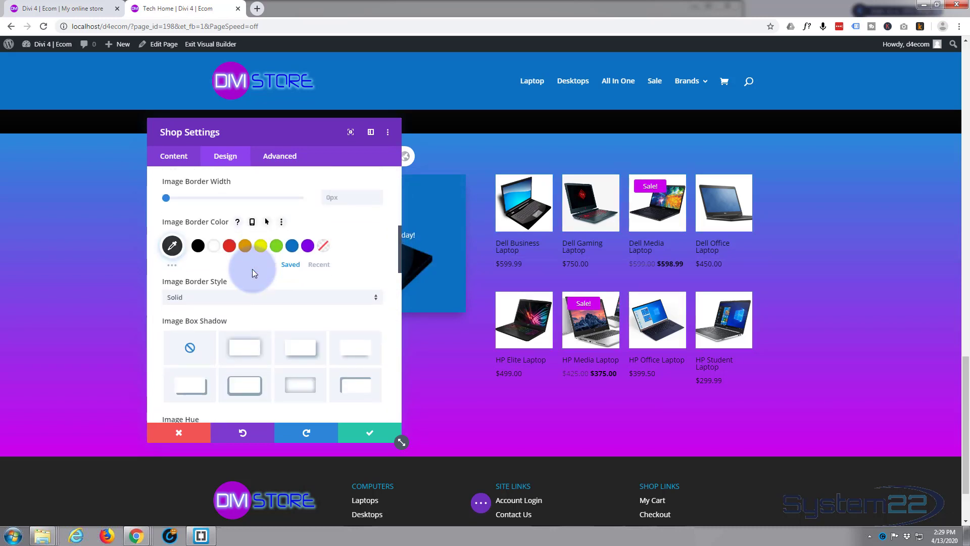
pyautogui.scroll(-1, 253, 270)
pyautogui.click(355, 316)
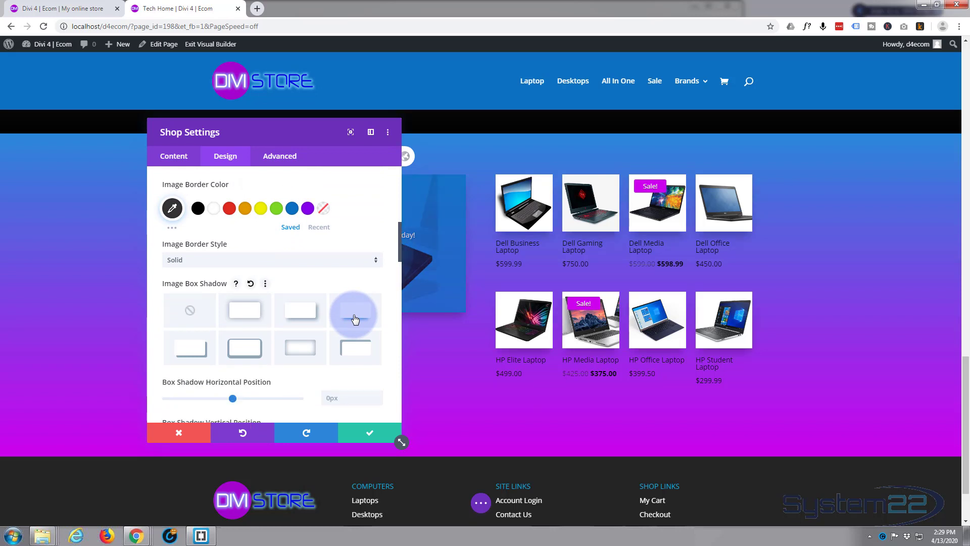
pyautogui.click(261, 311)
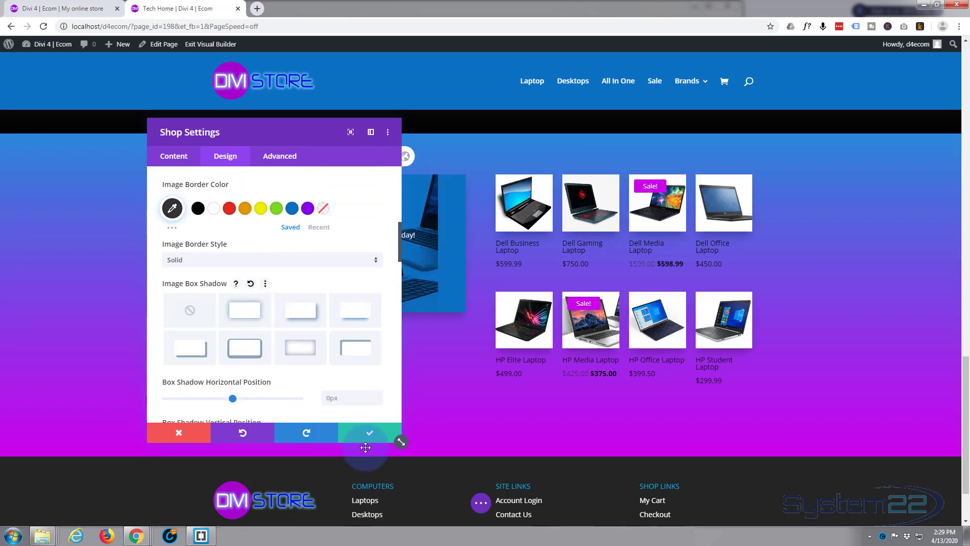
pyautogui.click(370, 433)
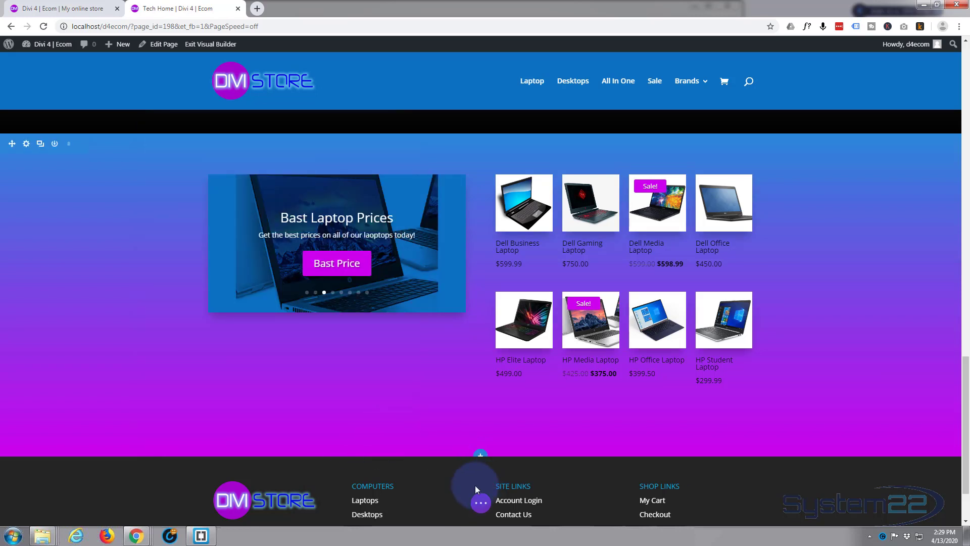
# Step: Duplicate the Best Sellers heading module and move the copy above the laptop slider in the gradient section
pyautogui.click(481, 503)
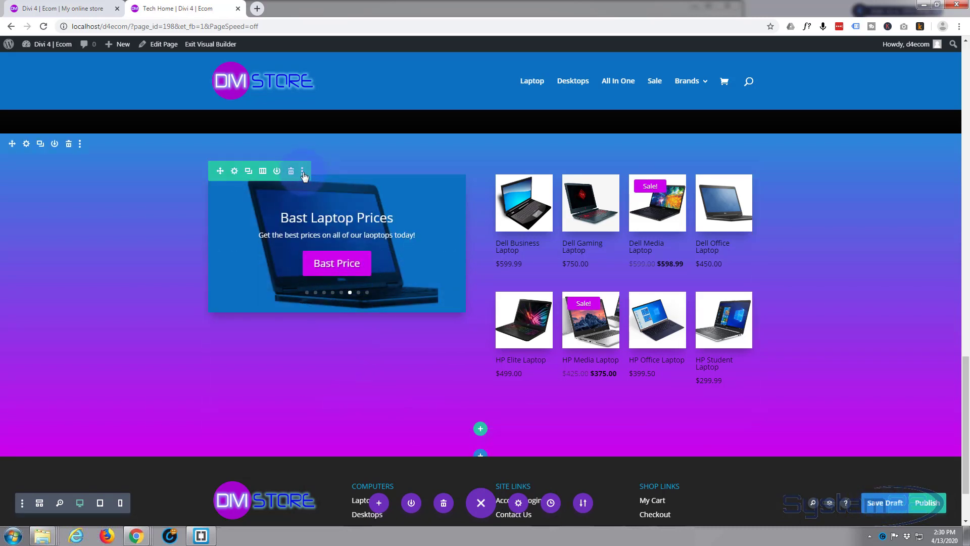
pyautogui.scroll(15, 326, 349)
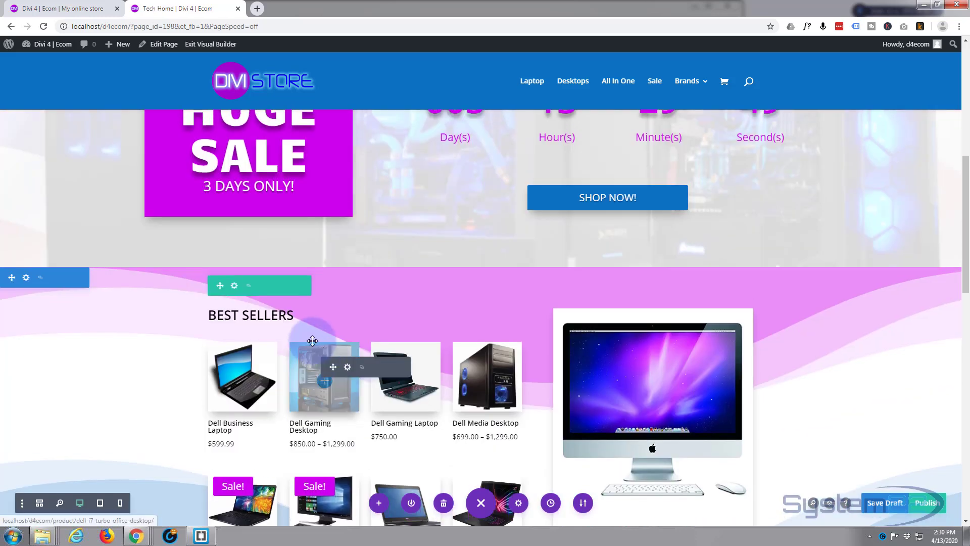
pyautogui.scroll(1, 328, 349)
pyautogui.moveTo(361, 365)
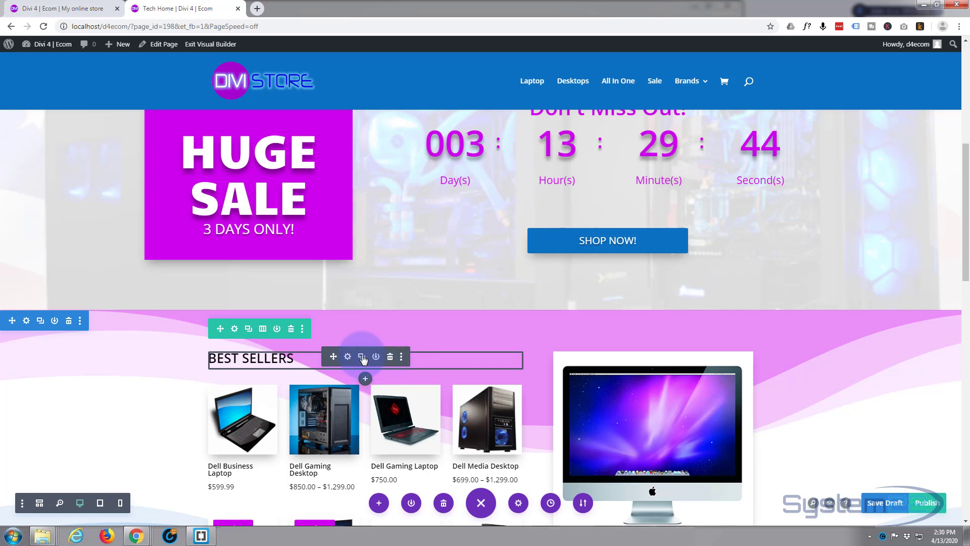
pyautogui.click(361, 357)
pyautogui.scroll(-2, 354, 343)
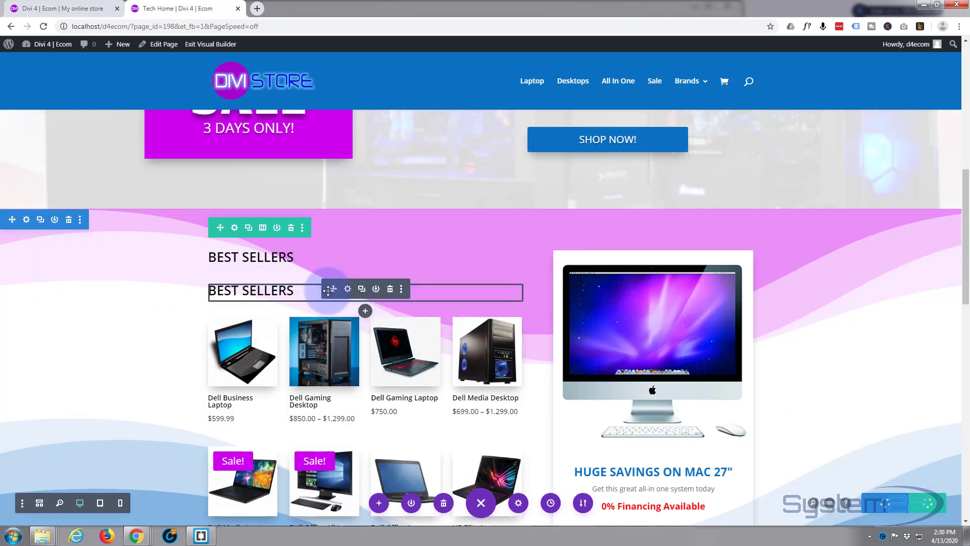
pyautogui.moveTo(334, 289); pyautogui.dragTo(324, 307)
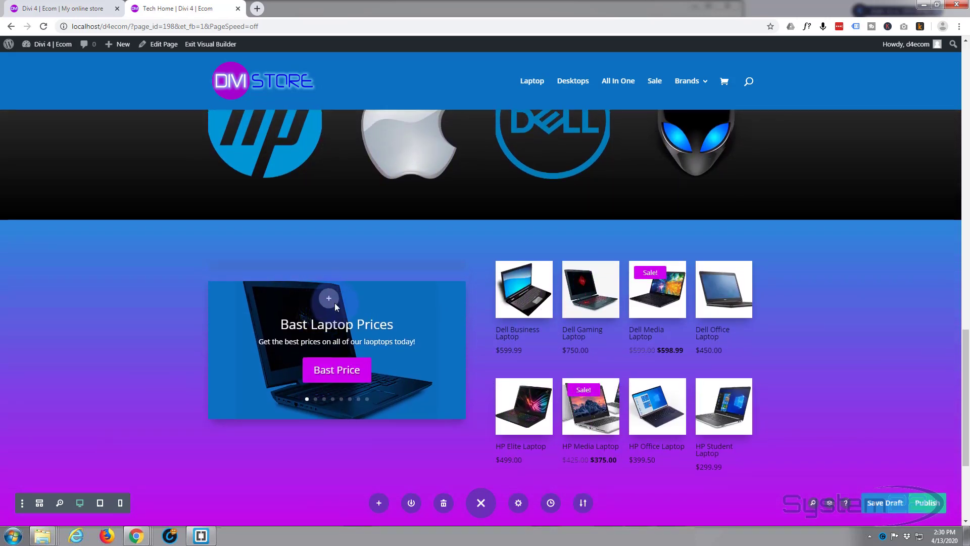
pyautogui.moveTo(329, 266); pyautogui.dragTo(326, 268)
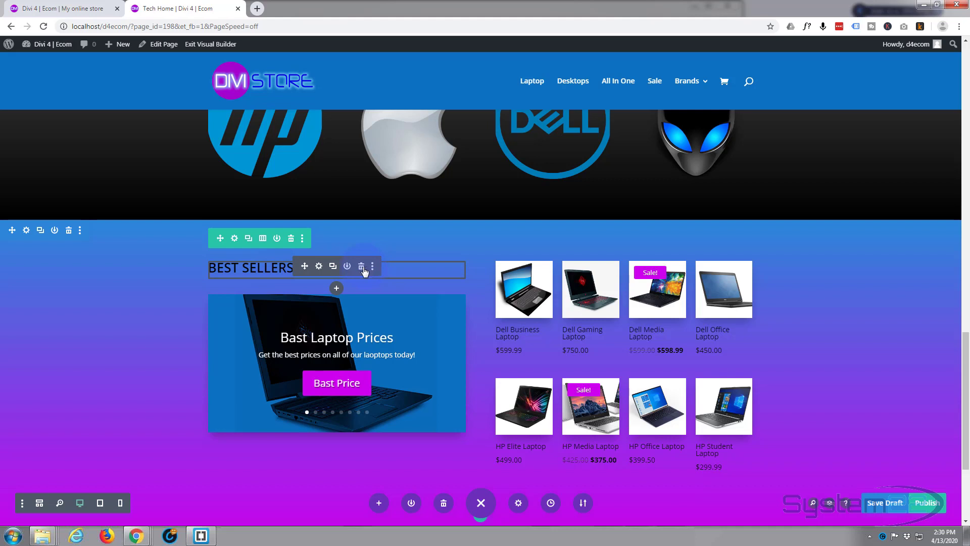
# Step: Change the copied heading's text to "Best Laptop Deals!" and save the text module settings
pyautogui.click(319, 267)
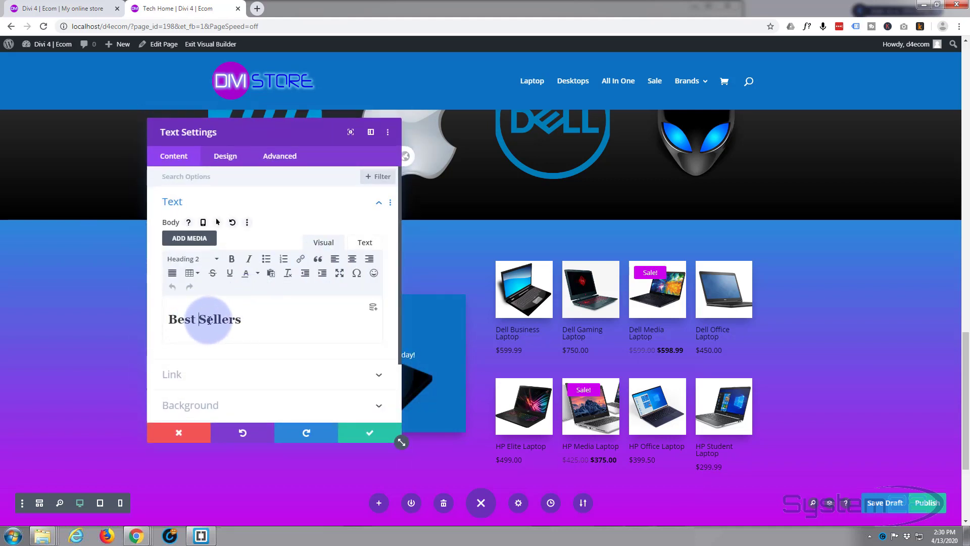
pyautogui.moveTo(197, 319); pyautogui.dragTo(288, 317)
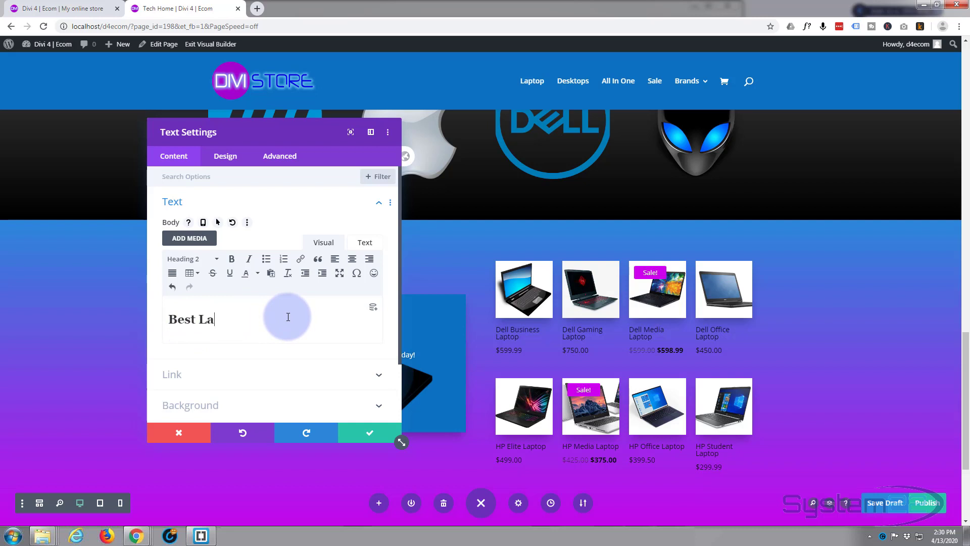
pyautogui.write('Laptop Deals!')
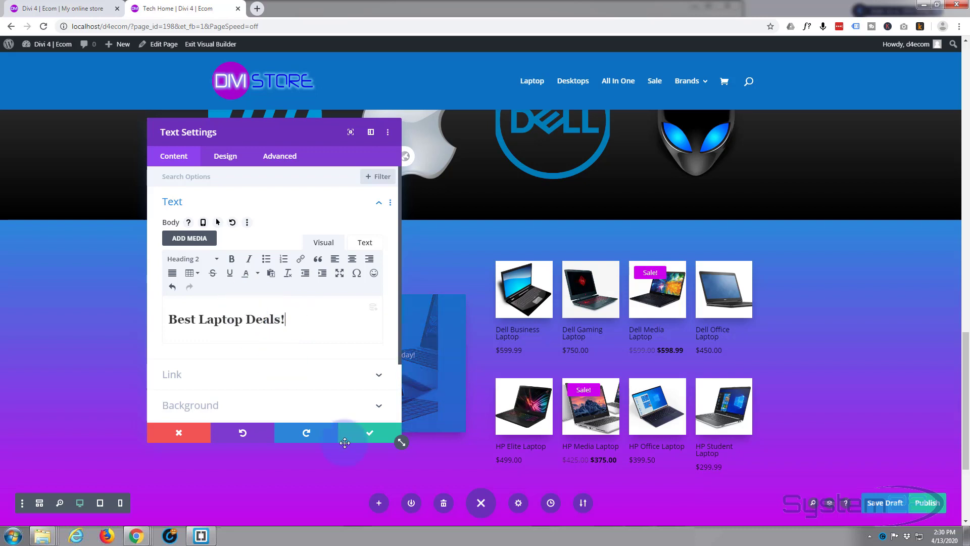
pyautogui.click(367, 435)
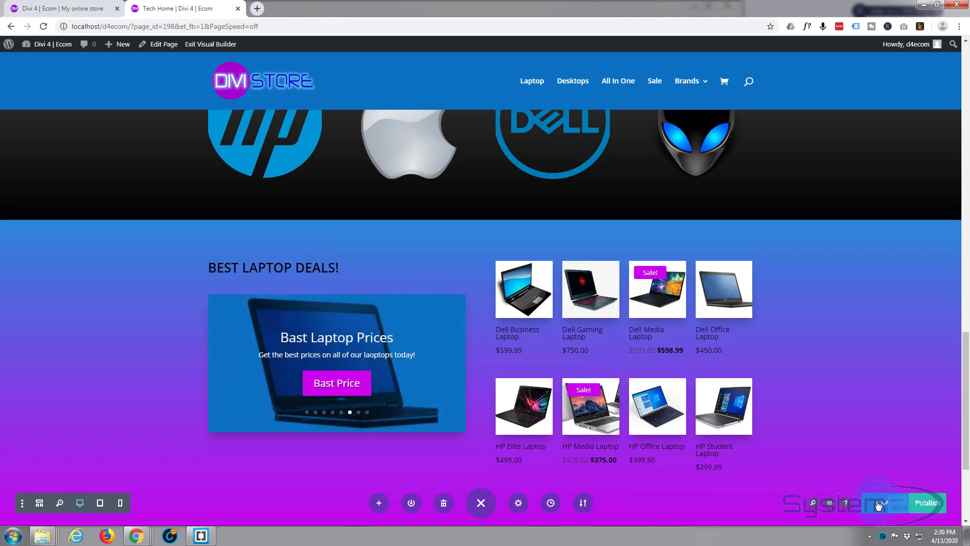
# Step: Save the page draft and exit the Visual Builder to view the laptop deals section on the front end
pyautogui.click(224, 44)
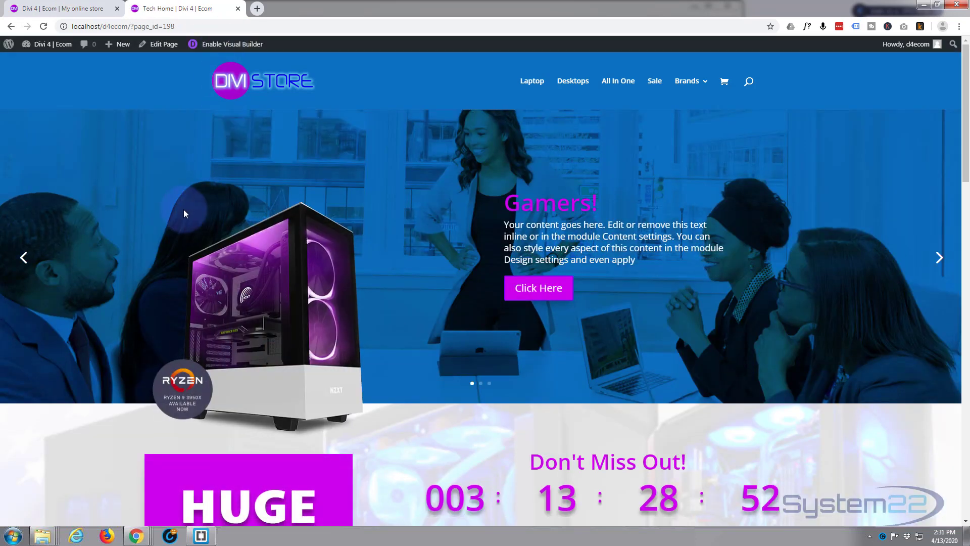
pyautogui.scroll(-6, 184, 210)
pyautogui.scroll(-12, 185, 209)
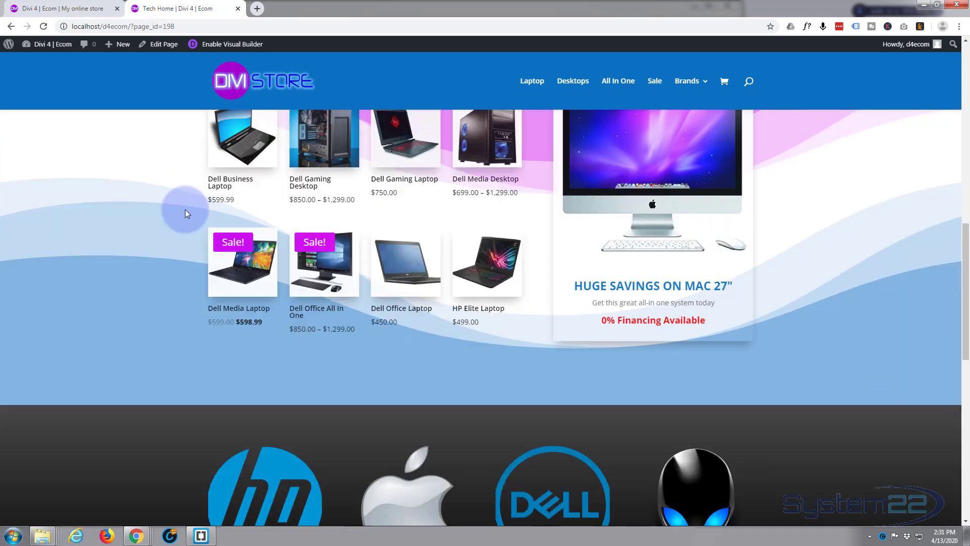
pyautogui.scroll(-3, 185, 210)
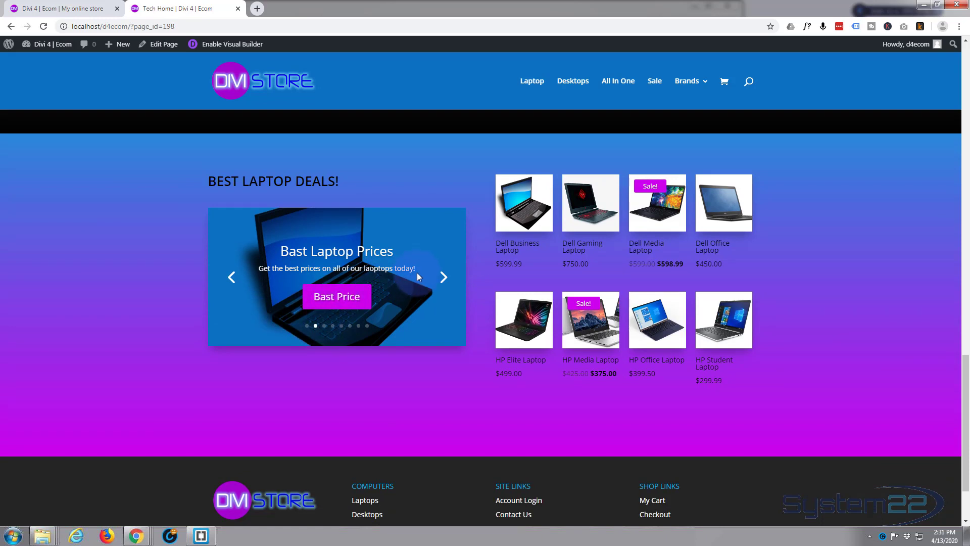
# Step: Test the laptop slider's navigation by moving forward and back through its slides
pyautogui.click(447, 283)
pyautogui.click(446, 283)
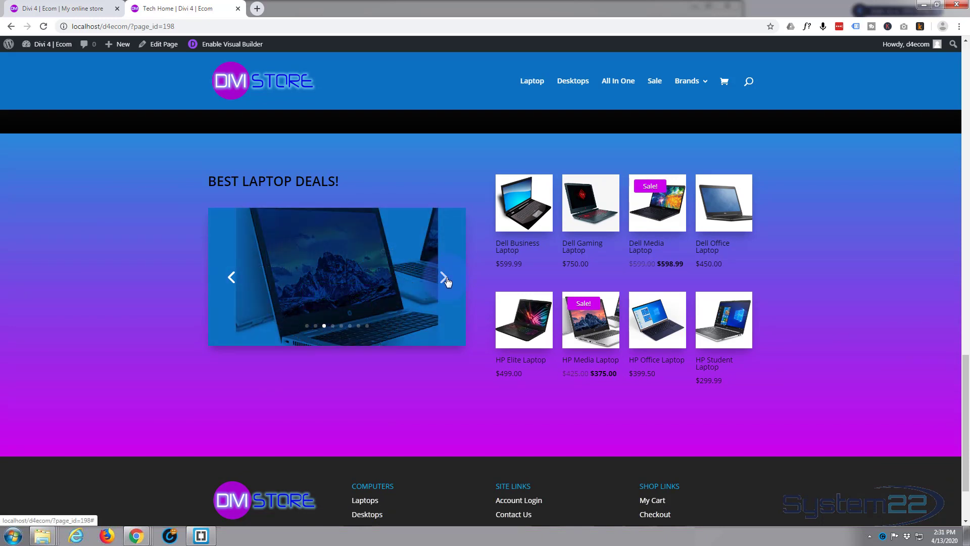
pyautogui.click(231, 277)
pyautogui.click(232, 277)
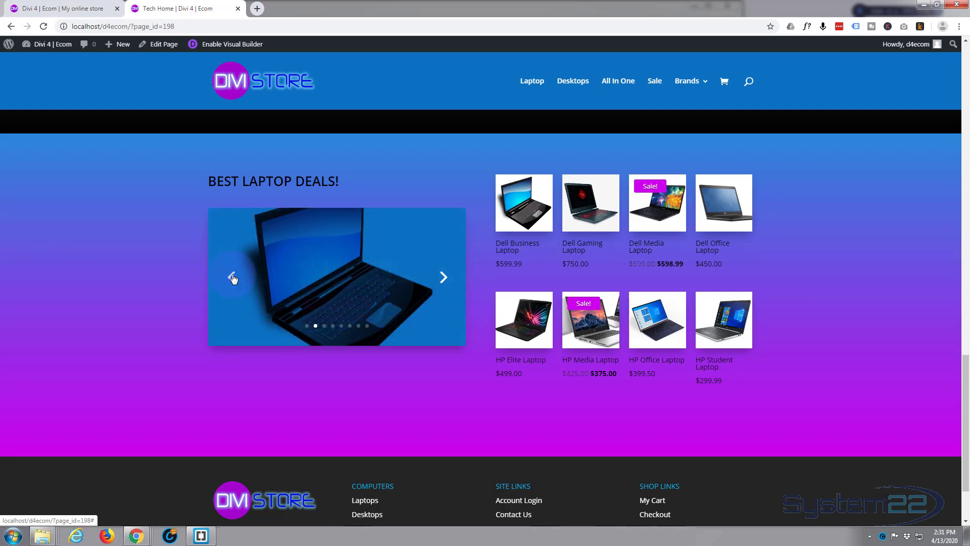
pyautogui.click(232, 277)
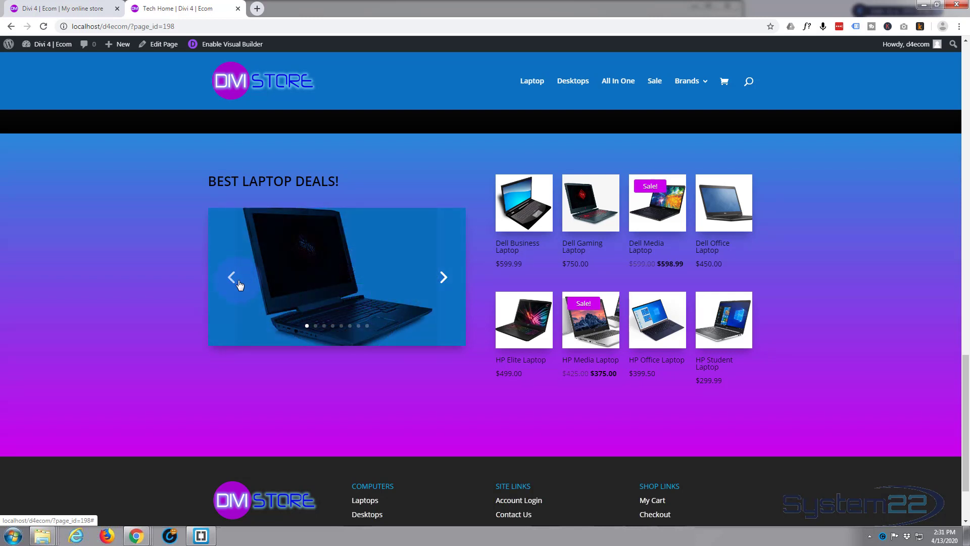